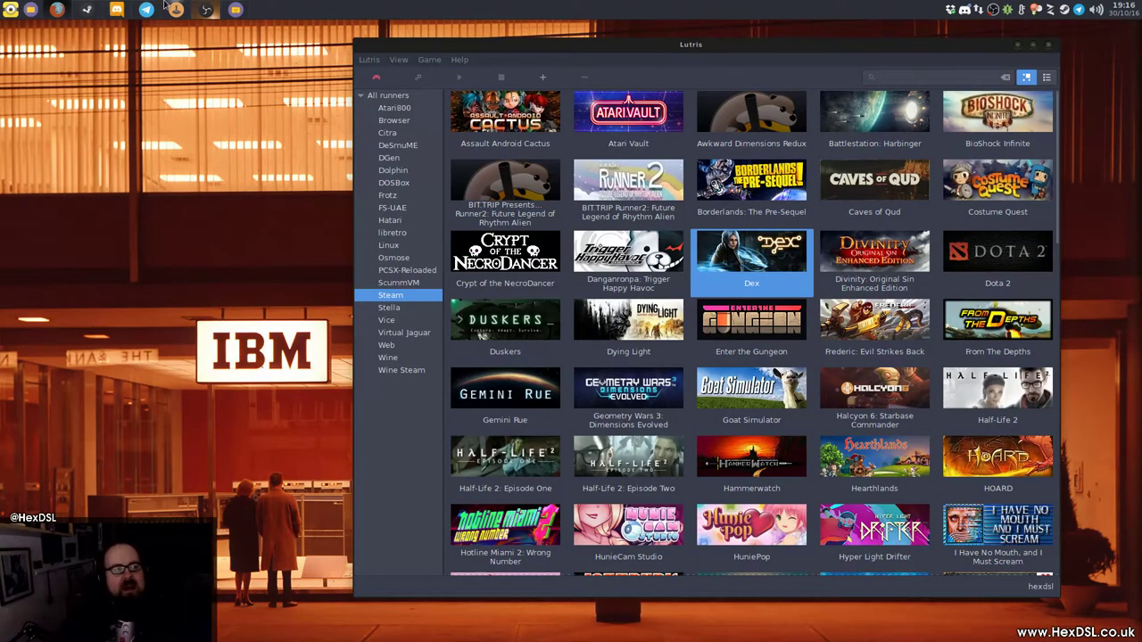
Step: Switch to Firefox, open the Wiktionary page for "lutra", view the otter picture enlarged and close the image viewer
{"action": "left_click", "coordinate": [58, 9]}
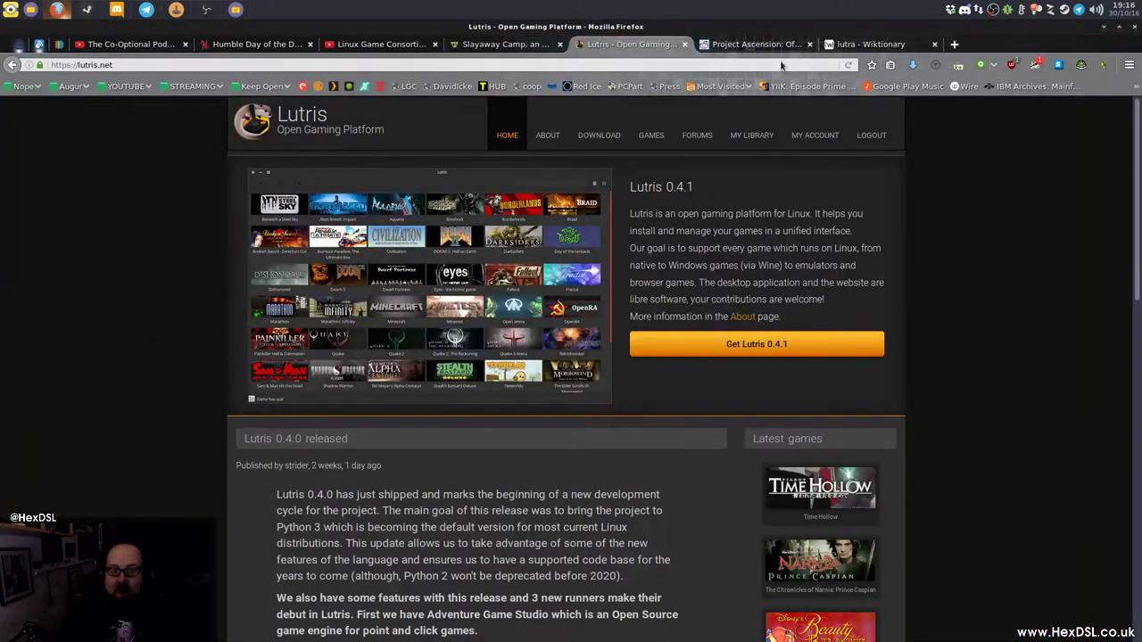
{"action": "left_click", "coordinate": [870, 44]}
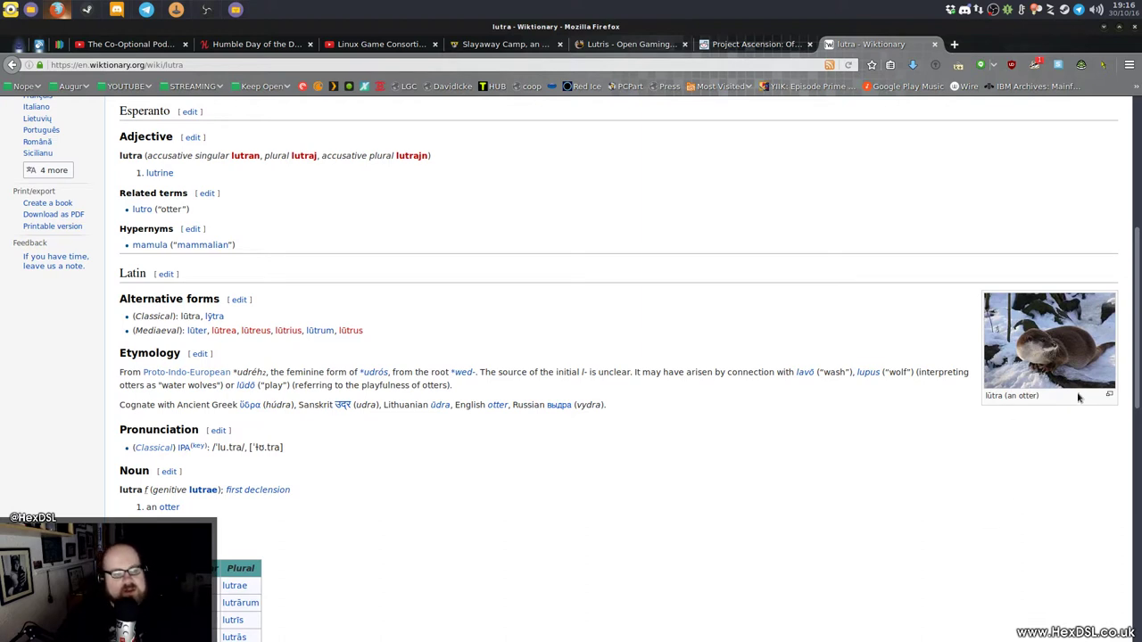
{"action": "left_click", "coordinate": [1053, 341]}
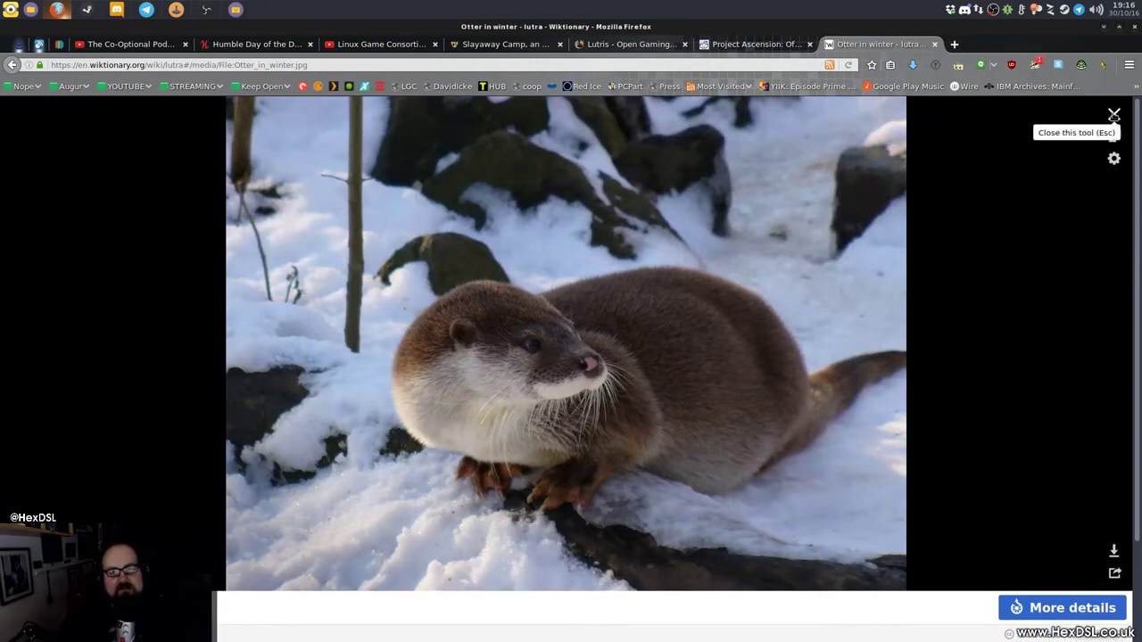
{"action": "left_click", "coordinate": [1115, 114]}
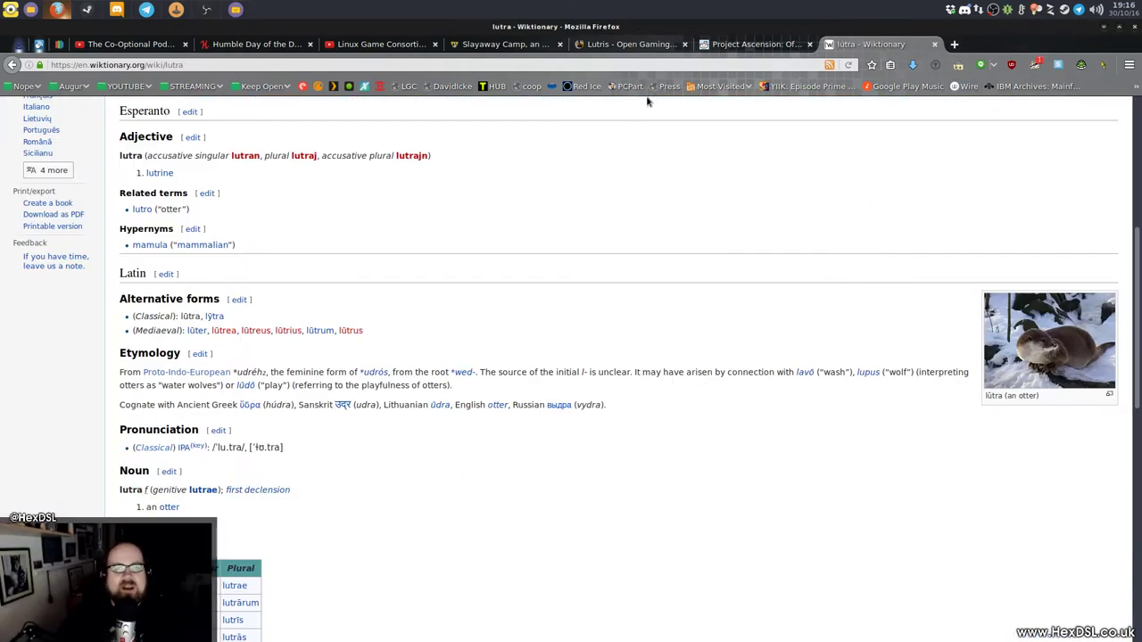
Step: Read the introductory description of Lutris 0.4.1 on the lutris.net home page, highlighting it briefly, and return to the Lutris client
{"action": "left_click", "coordinate": [625, 44]}
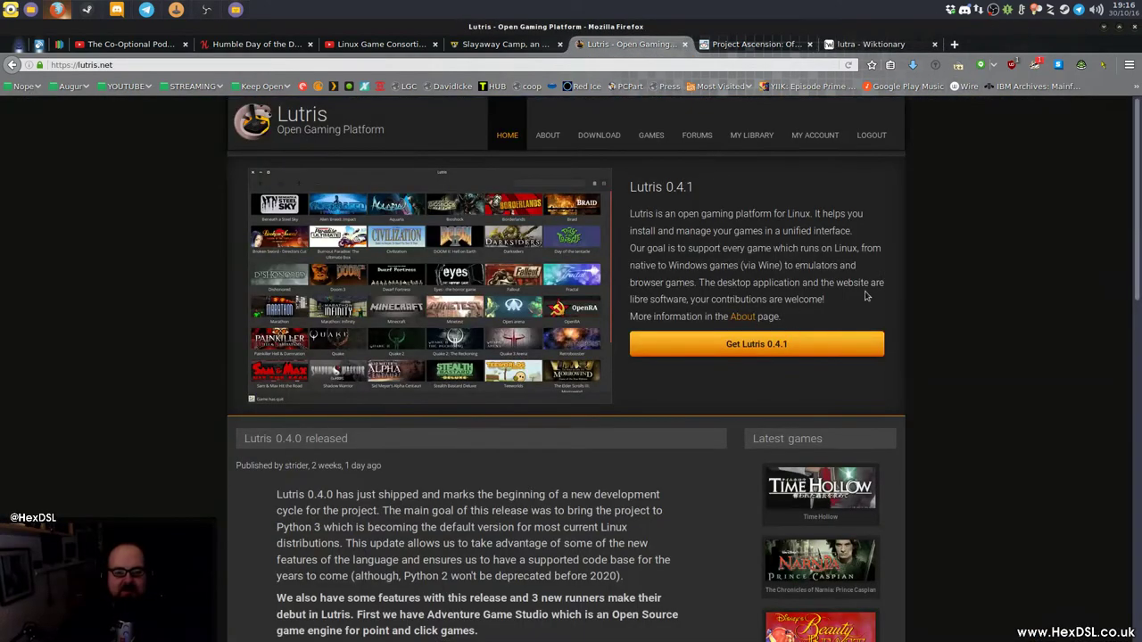
{"action": "left_click_drag", "start_coordinate": [864, 297], "coordinate": [814, 319]}
{"action": "left_click", "coordinate": [632, 226]}
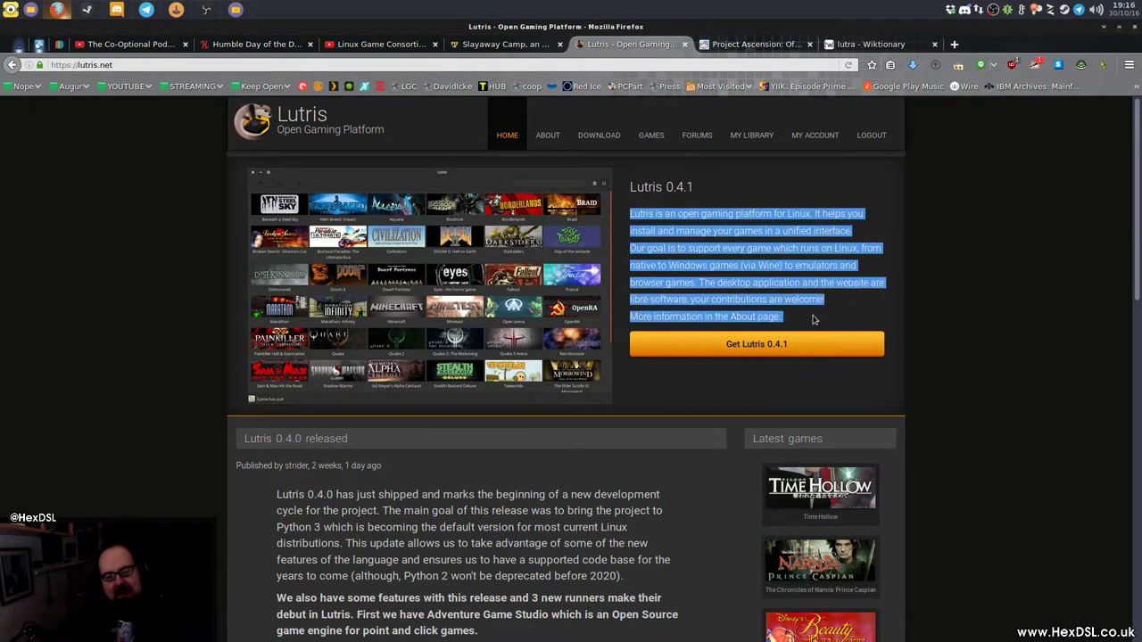
{"action": "left_click", "coordinate": [966, 214]}
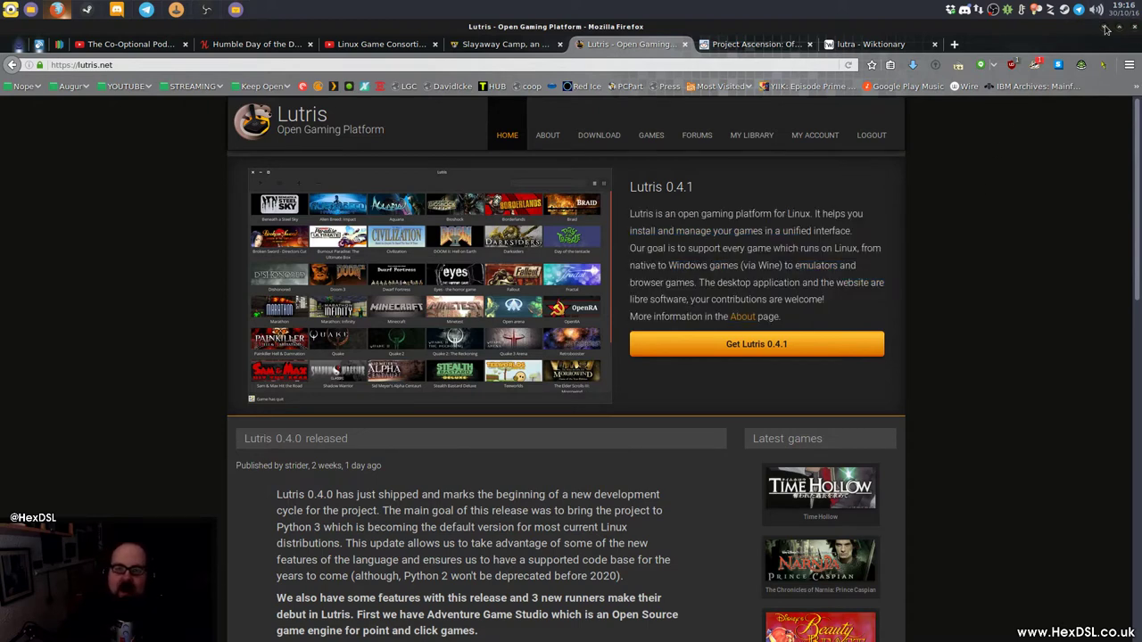
{"action": "left_click", "coordinate": [1106, 29]}
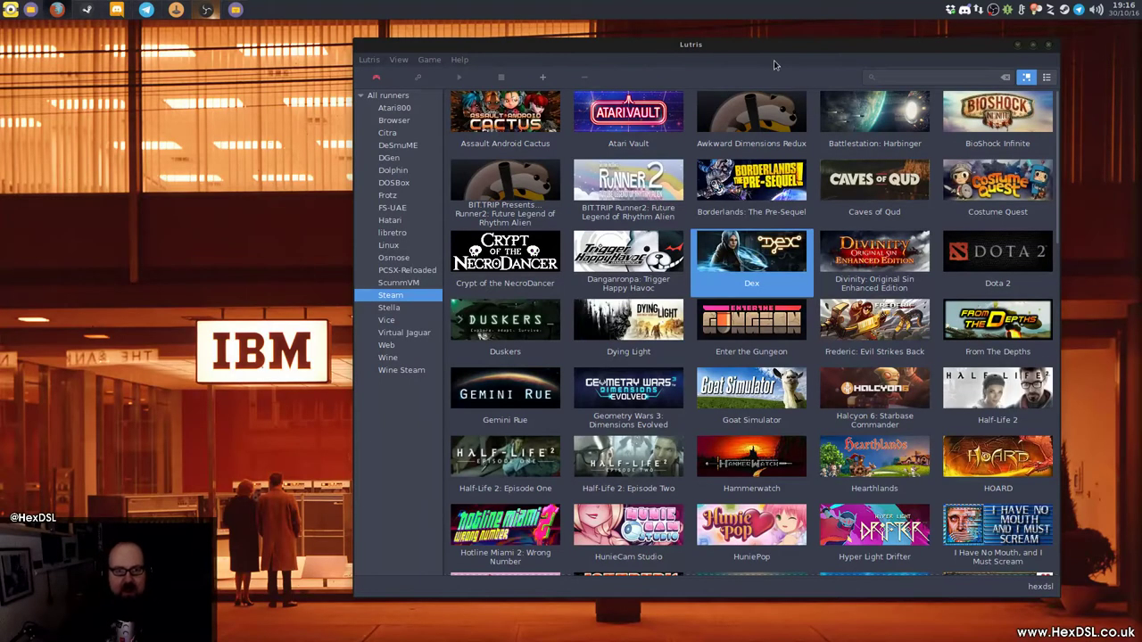
Step: Reposition the Lutris window and check the Games category of the desktop's application menu, closing the menu again
{"action": "left_click_drag", "start_coordinate": [769, 51], "coordinate": [724, 58]}
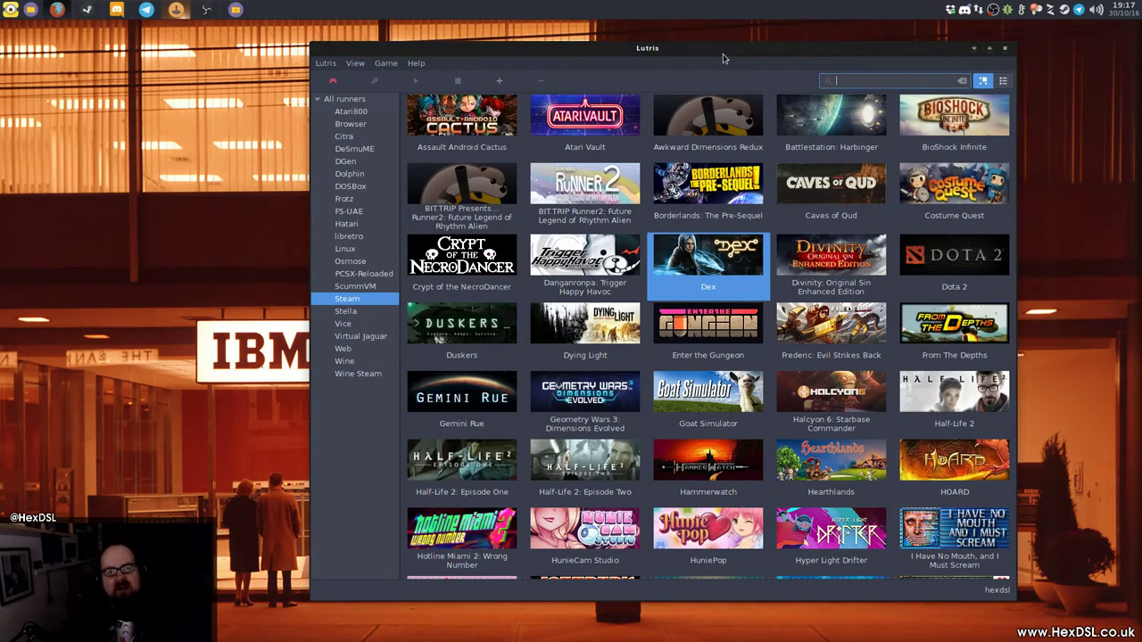
{"action": "key", "text": "super"}
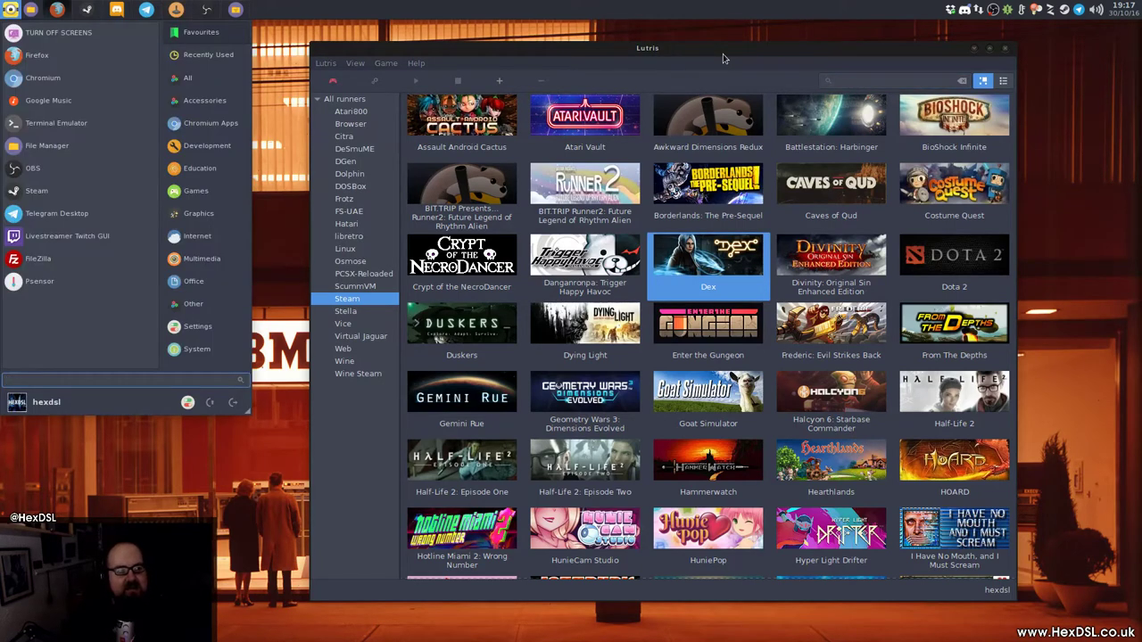
{"action": "left_click", "coordinate": [189, 192]}
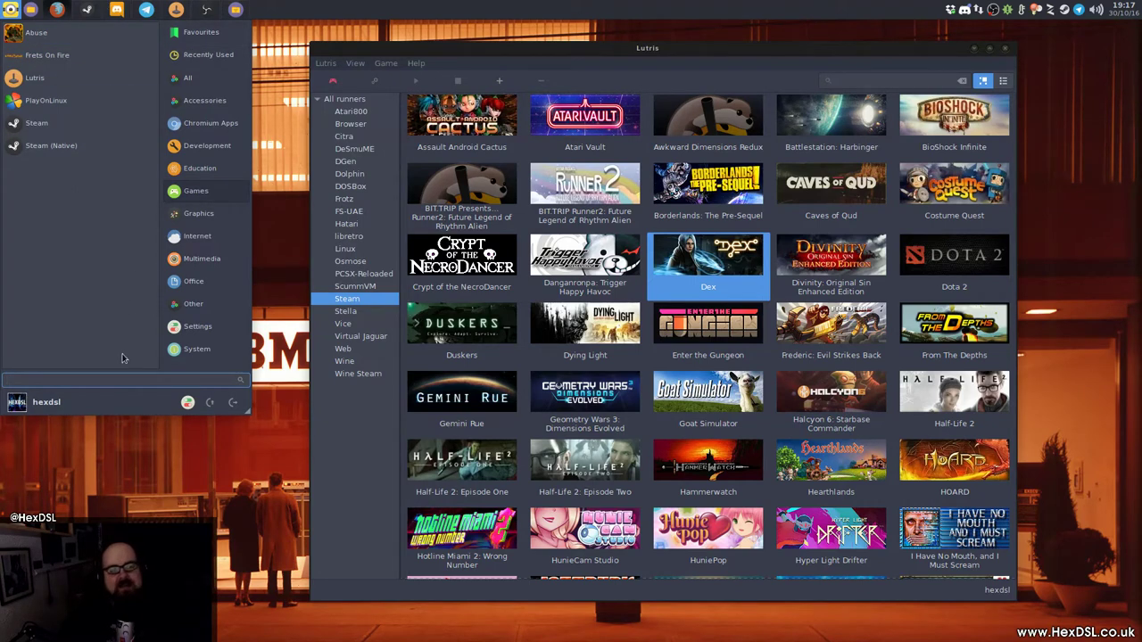
{"action": "key", "text": "Escape"}
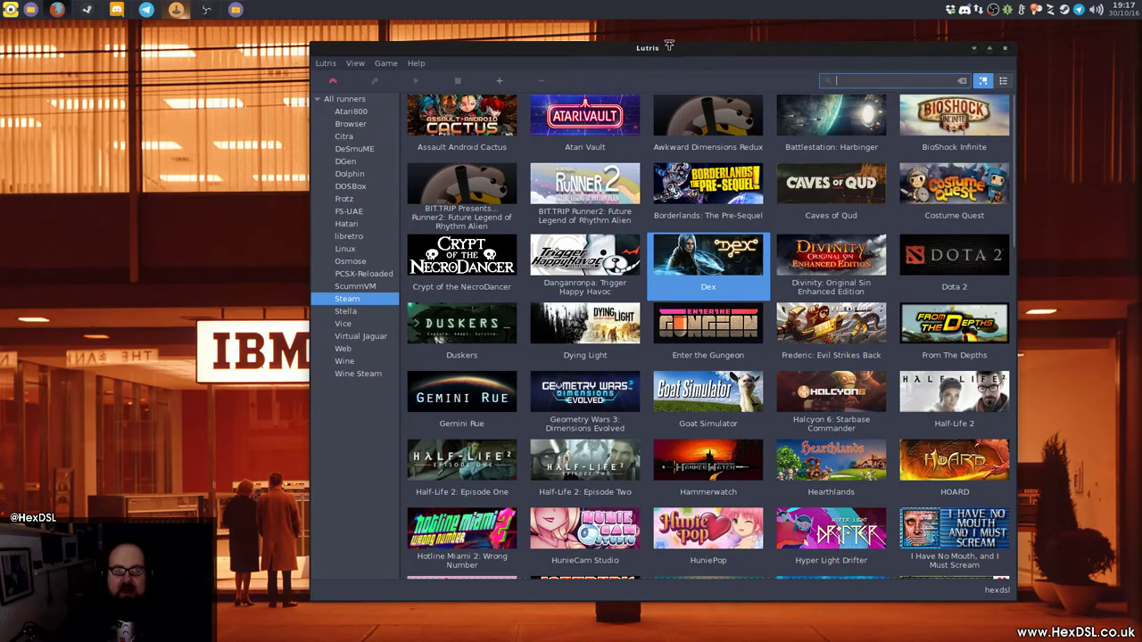
{"action": "left_click_drag", "start_coordinate": [671, 57], "coordinate": [731, 65]}
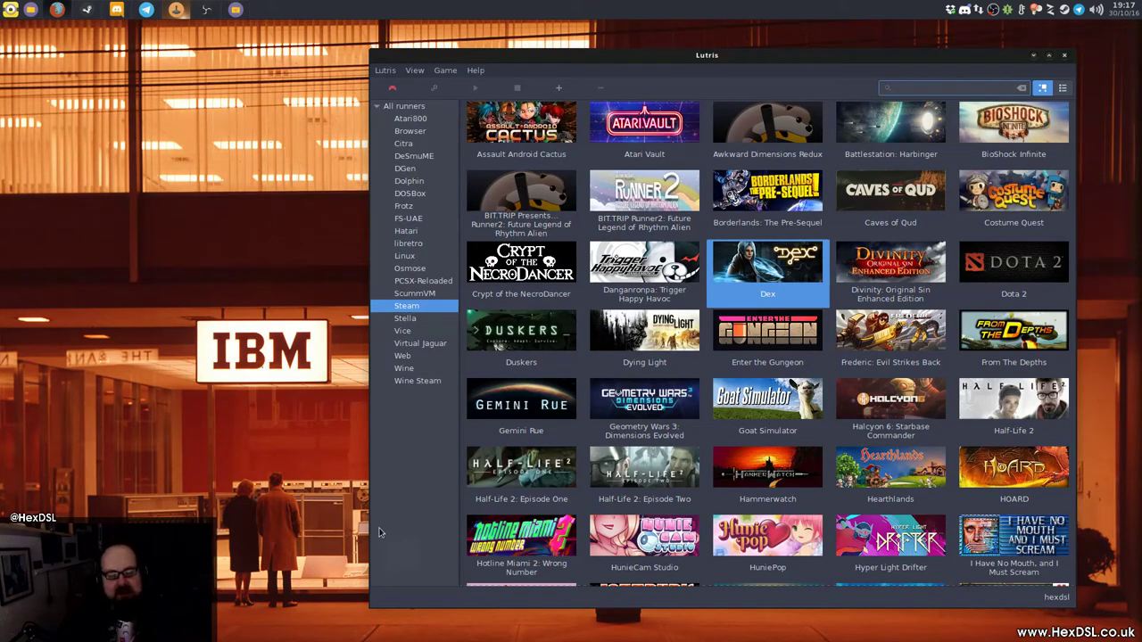
Step: Browse the Steam runner's game library from its beginning to its end
{"action": "scroll", "coordinate": [616, 456], "scroll_direction": "down", "scroll_amount": 15}
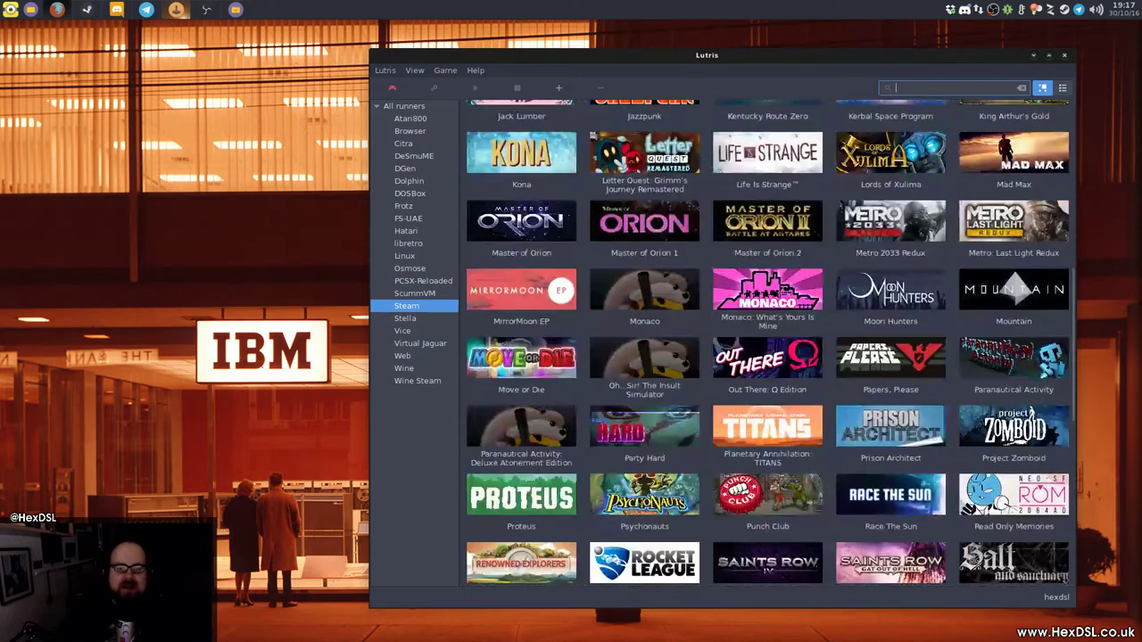
{"action": "scroll", "coordinate": [705, 402], "scroll_direction": "down", "scroll_amount": 1}
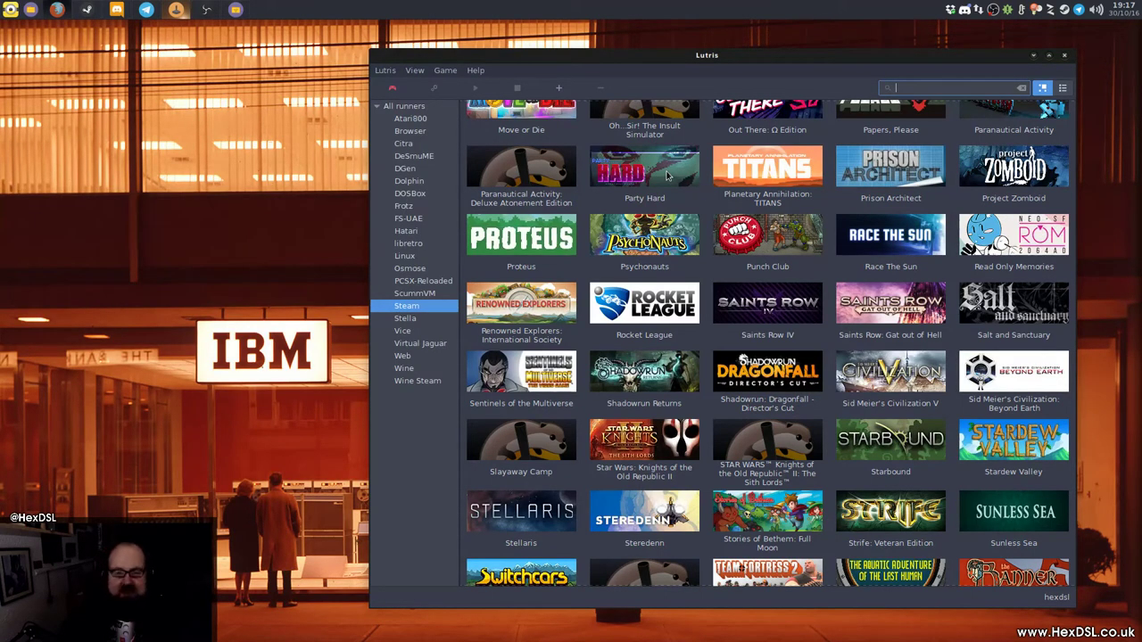
{"action": "left_click", "coordinate": [424, 452]}
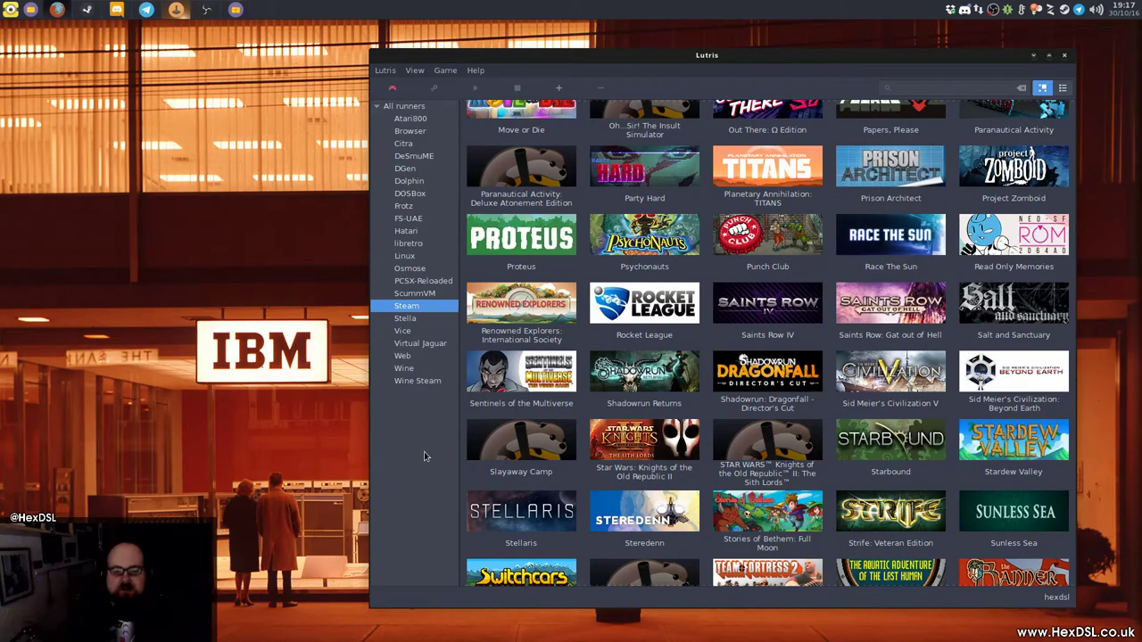
{"action": "scroll", "coordinate": [821, 317], "scroll_direction": "up", "scroll_amount": 15}
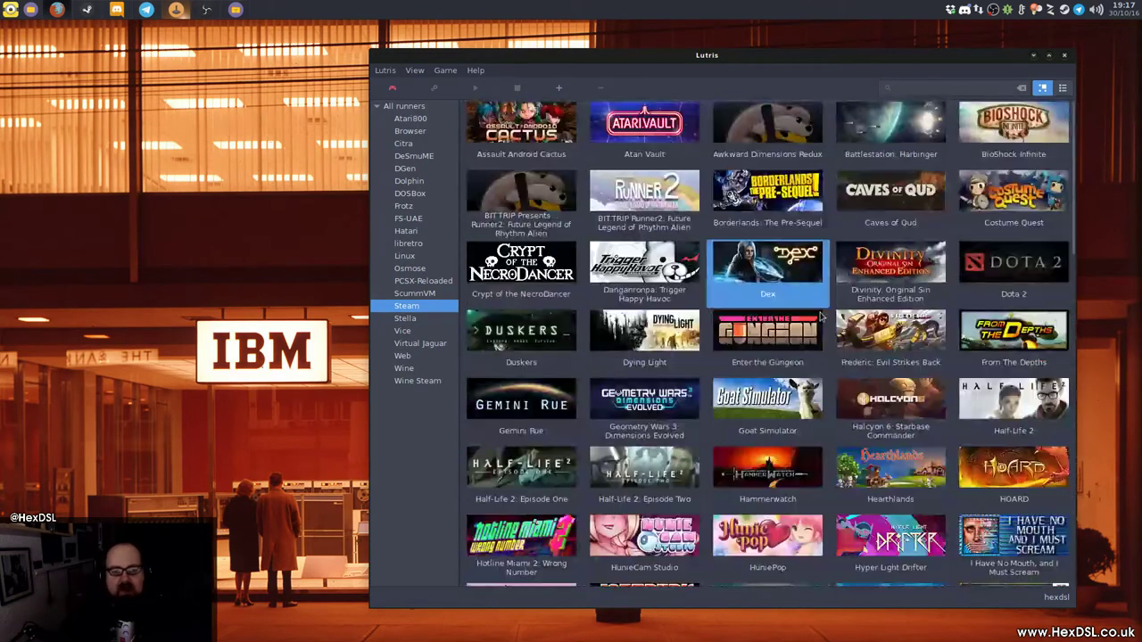
{"action": "scroll", "coordinate": [821, 317], "scroll_direction": "down", "scroll_amount": 20}
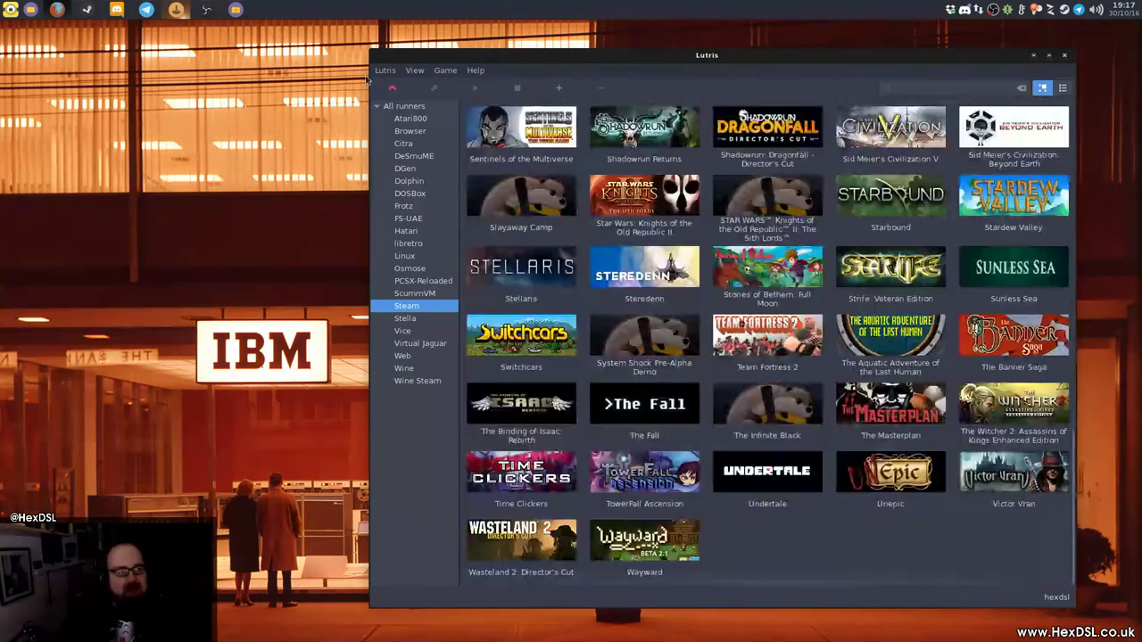
Step: Switch to Firefox, skim the Lutris 0.4.0 release news on lutris.net and return to the Lutris client
{"action": "left_click", "coordinate": [57, 9]}
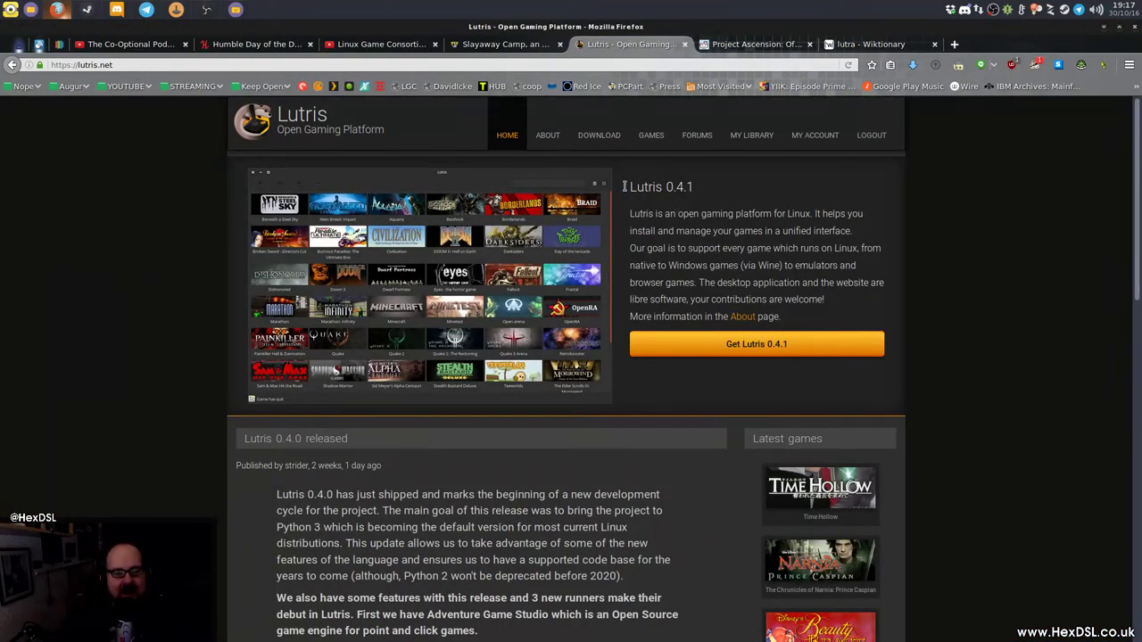
{"action": "scroll", "coordinate": [935, 290], "scroll_direction": "down", "scroll_amount": 1}
{"action": "scroll", "coordinate": [935, 290], "scroll_direction": "down", "scroll_amount": 6}
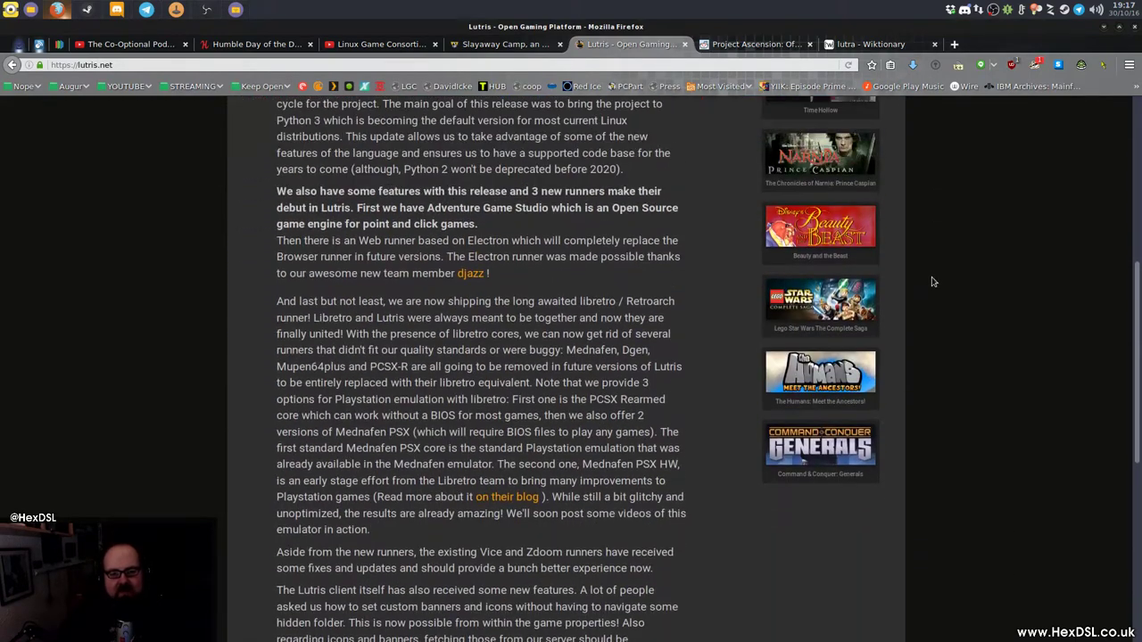
{"action": "scroll", "coordinate": [934, 282], "scroll_direction": "up", "scroll_amount": 2}
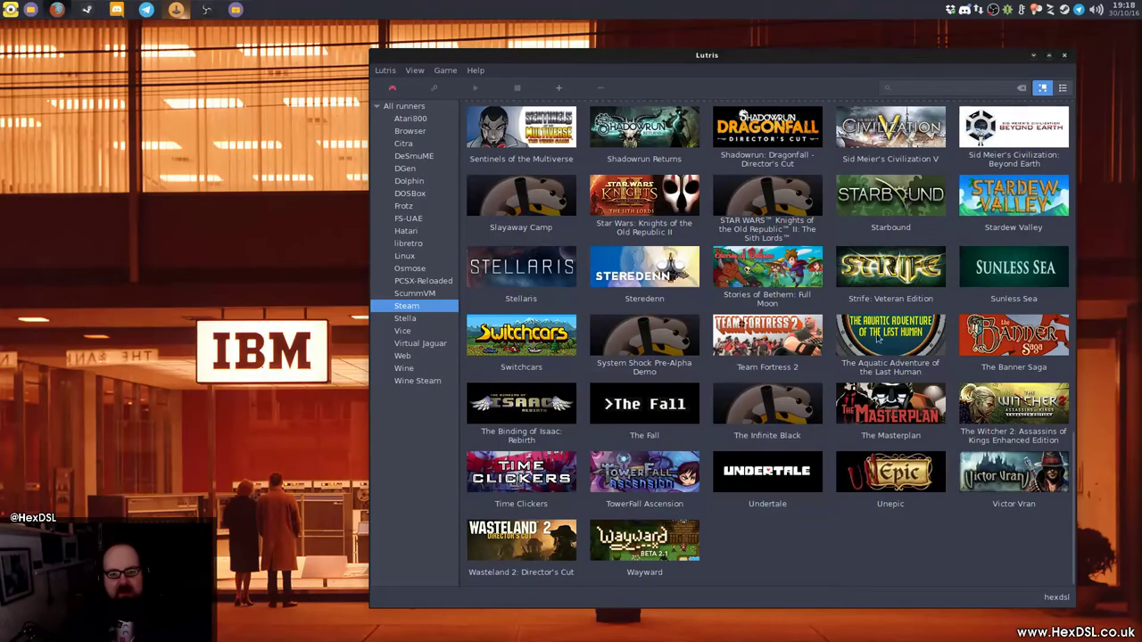
Step: Look back through the Steam games and select "Monaco: What's Yours Is Mine"
{"action": "scroll", "coordinate": [844, 468], "scroll_direction": "up", "scroll_amount": 3}
{"action": "scroll", "coordinate": [842, 390], "scroll_direction": "up", "scroll_amount": 10}
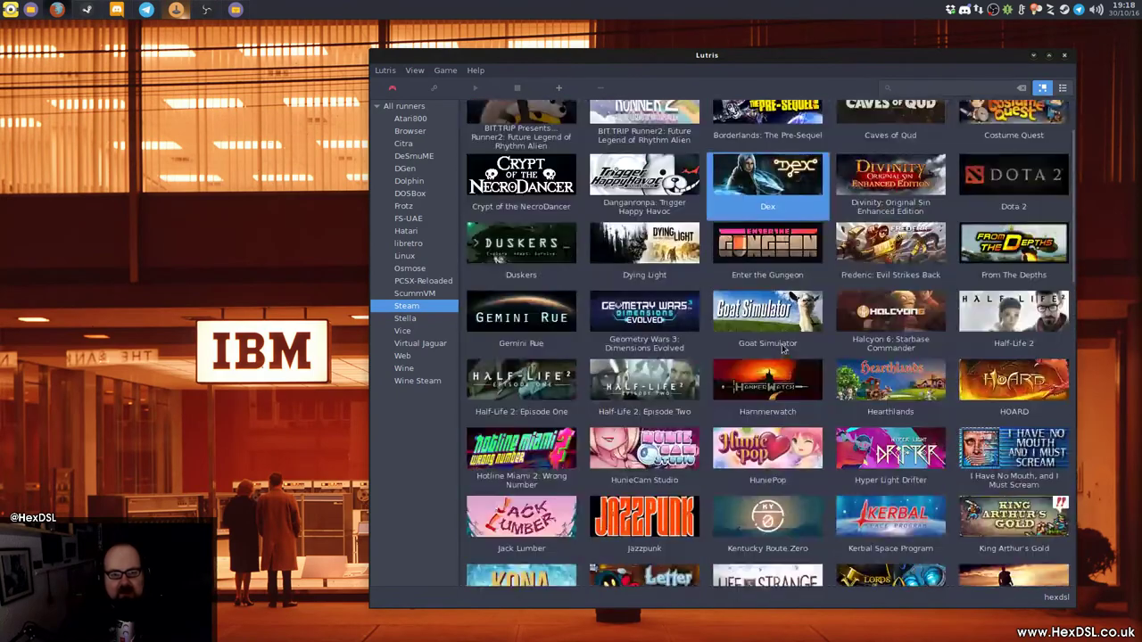
{"action": "scroll", "coordinate": [784, 352], "scroll_direction": "down", "scroll_amount": 6}
{"action": "left_click", "coordinate": [786, 357]}
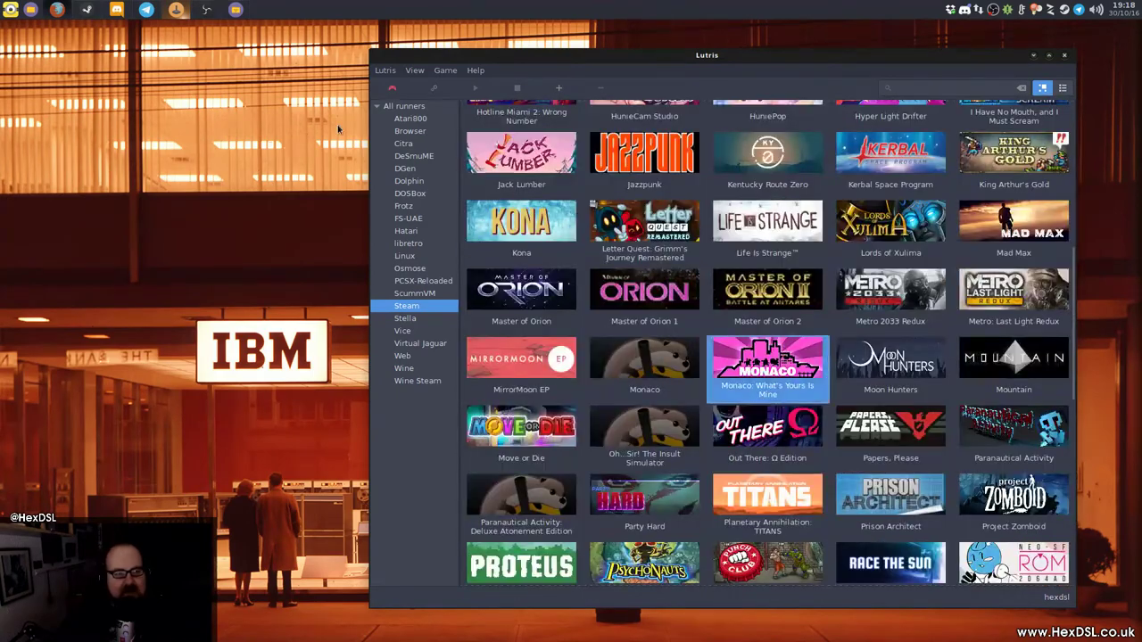
Step: Show the games of all runners, select a few titles such as Among the Sleep, and browse further down the library
{"action": "left_click", "coordinate": [403, 105]}
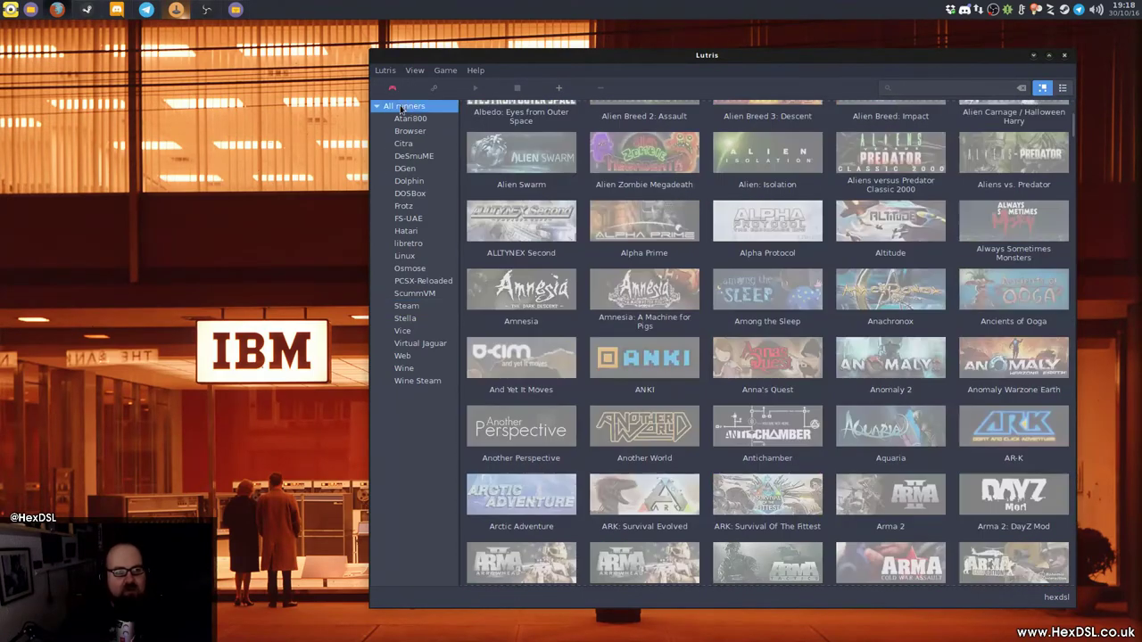
{"action": "left_click", "coordinate": [742, 224]}
{"action": "left_click", "coordinate": [891, 322]}
{"action": "left_click", "coordinate": [802, 306]}
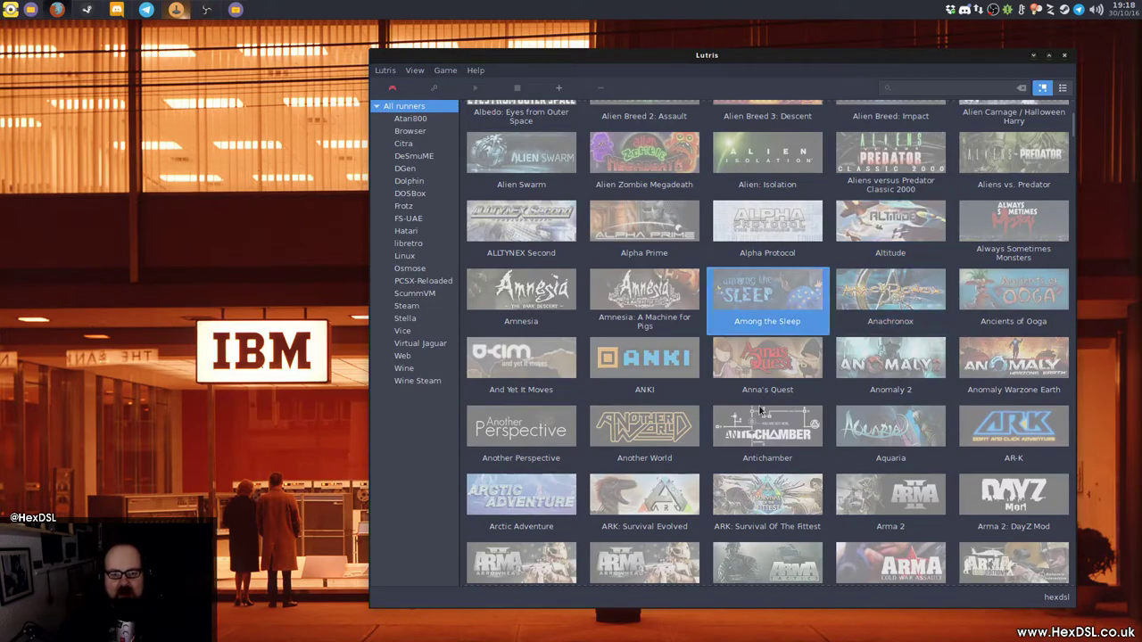
{"action": "left_click", "coordinate": [762, 411]}
{"action": "left_click", "coordinate": [618, 437]}
{"action": "scroll", "coordinate": [678, 384], "scroll_direction": "down", "scroll_amount": 5}
{"action": "scroll", "coordinate": [731, 334], "scroll_direction": "down", "scroll_amount": 5}
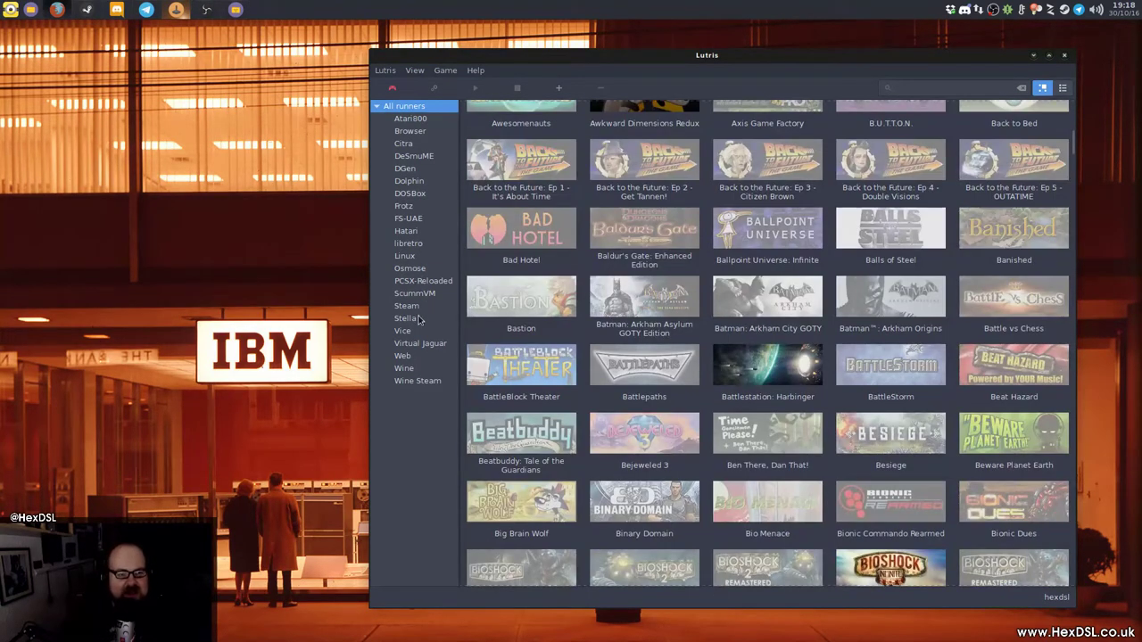
Step: Filter the library to Steam games, browse the whole list and select The Infinite Black
{"action": "left_click", "coordinate": [415, 307]}
{"action": "scroll", "coordinate": [790, 351], "scroll_direction": "up", "scroll_amount": 5}
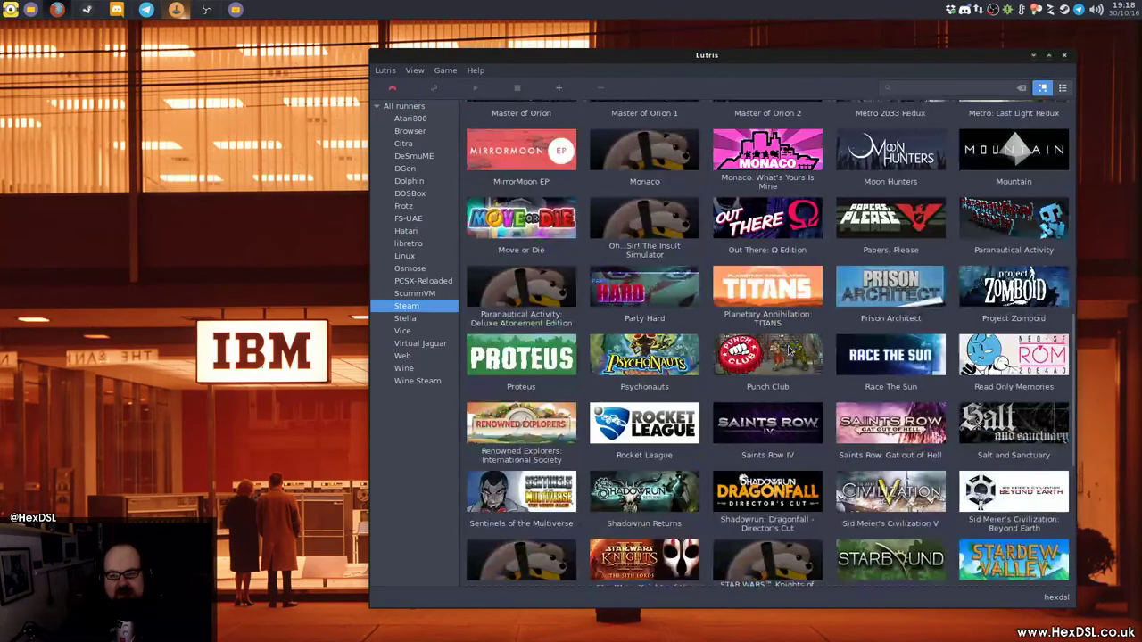
{"action": "scroll", "coordinate": [790, 351], "scroll_direction": "up", "scroll_amount": 10}
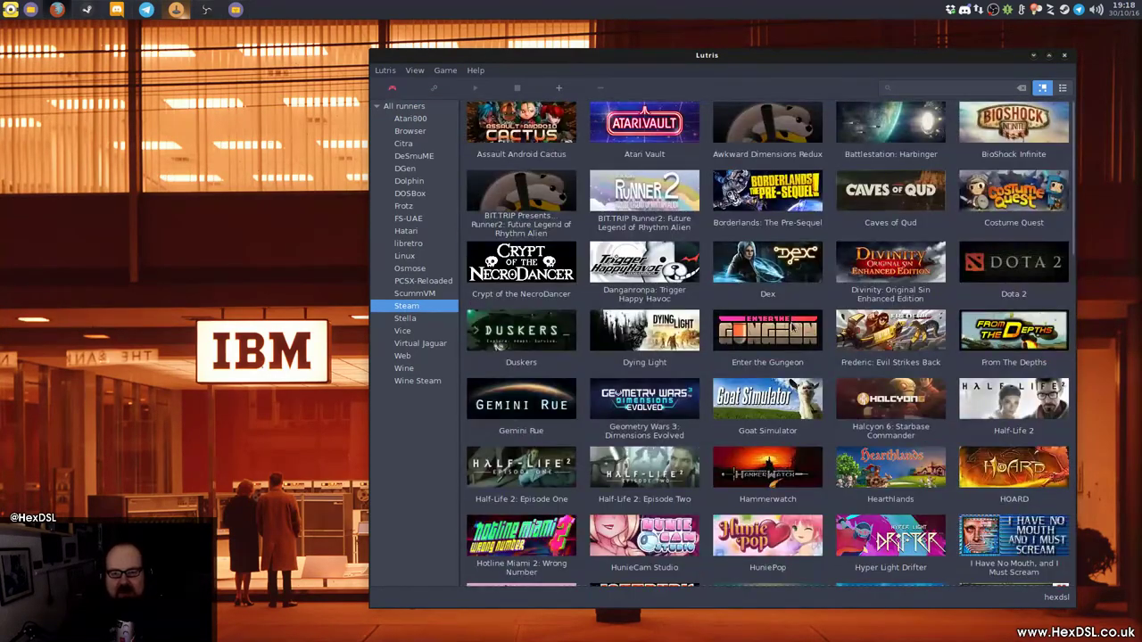
{"action": "scroll", "coordinate": [792, 331], "scroll_direction": "down", "scroll_amount": 15}
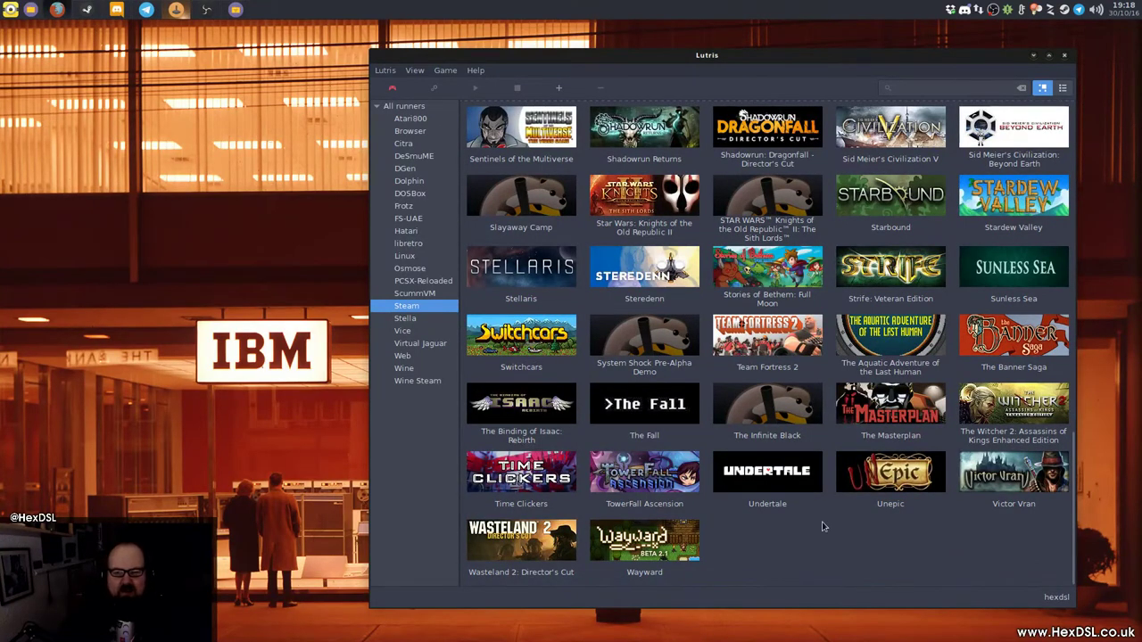
{"action": "left_click", "coordinate": [782, 409]}
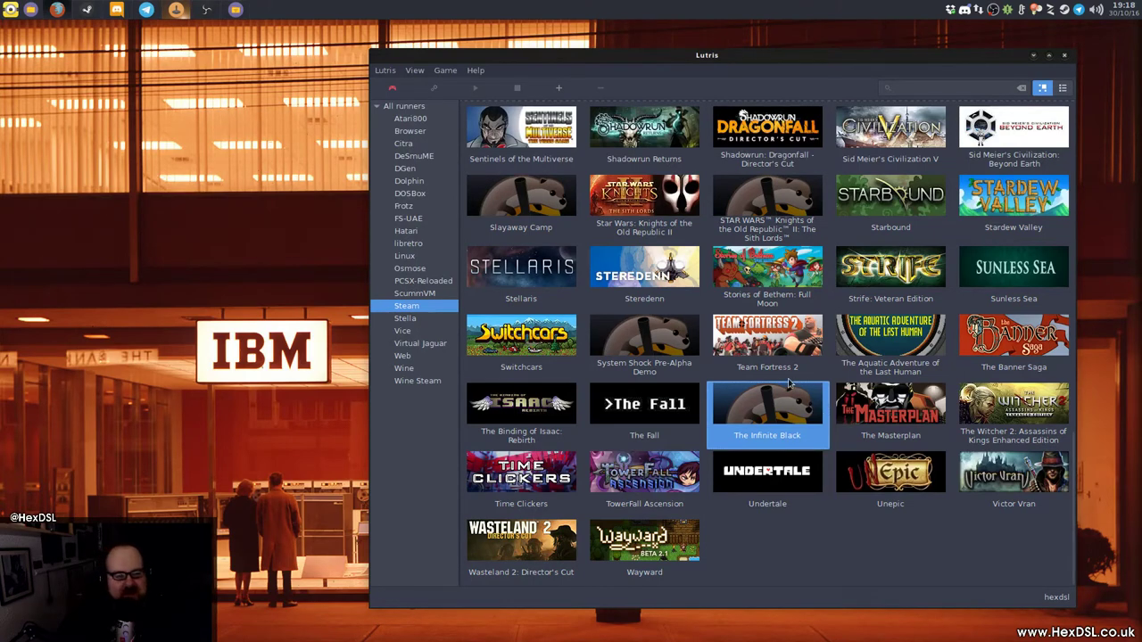
Step: Show the games of all runners, open the runner manager and place its window over the game library
{"action": "left_click", "coordinate": [425, 106]}
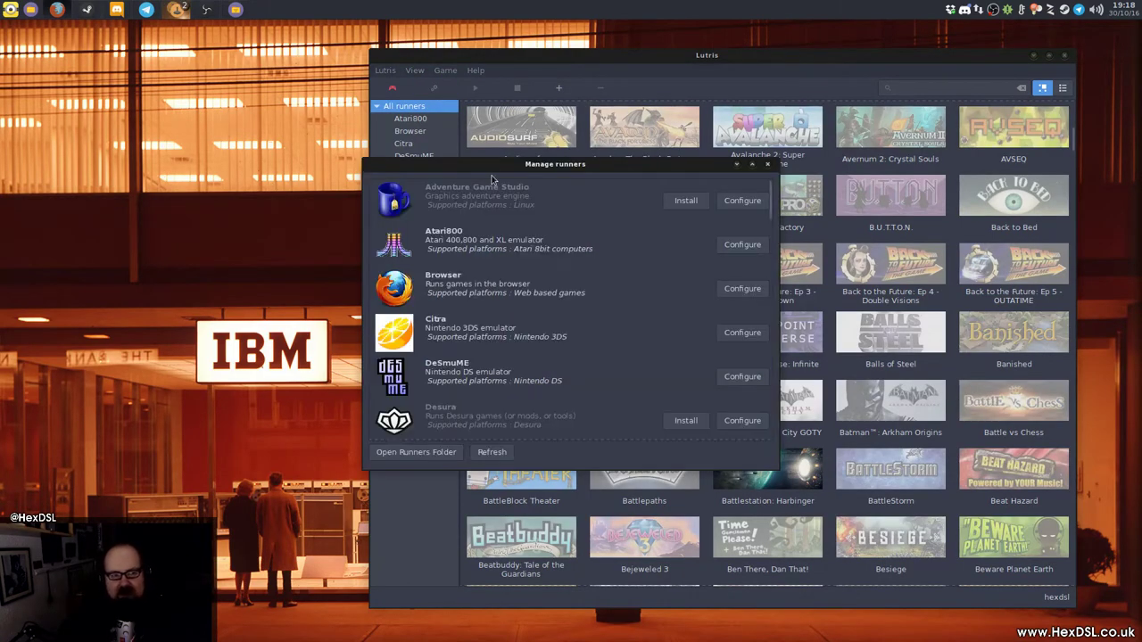
{"action": "left_click_drag", "start_coordinate": [493, 172], "coordinate": [780, 137]}
{"action": "scroll", "coordinate": [814, 279], "scroll_direction": "down", "scroll_amount": 5}
{"action": "scroll", "coordinate": [814, 278], "scroll_direction": "up", "scroll_amount": 5}
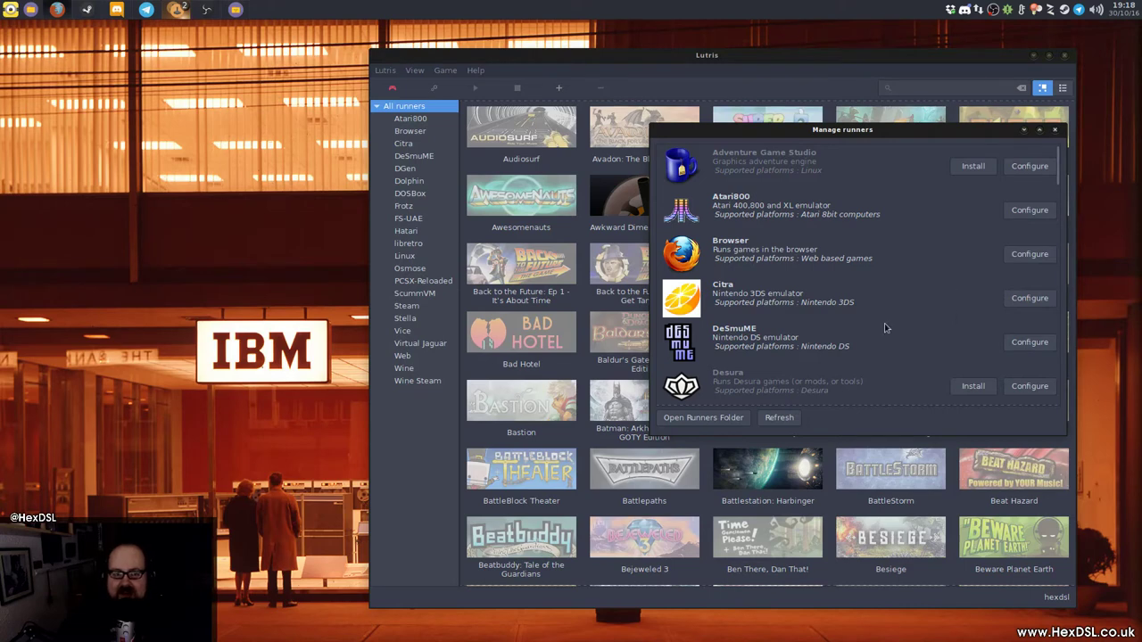
Step: Look through the available runners in the runner manager, from Desura down to Wine
{"action": "scroll", "coordinate": [873, 339], "scroll_direction": "down", "scroll_amount": 5}
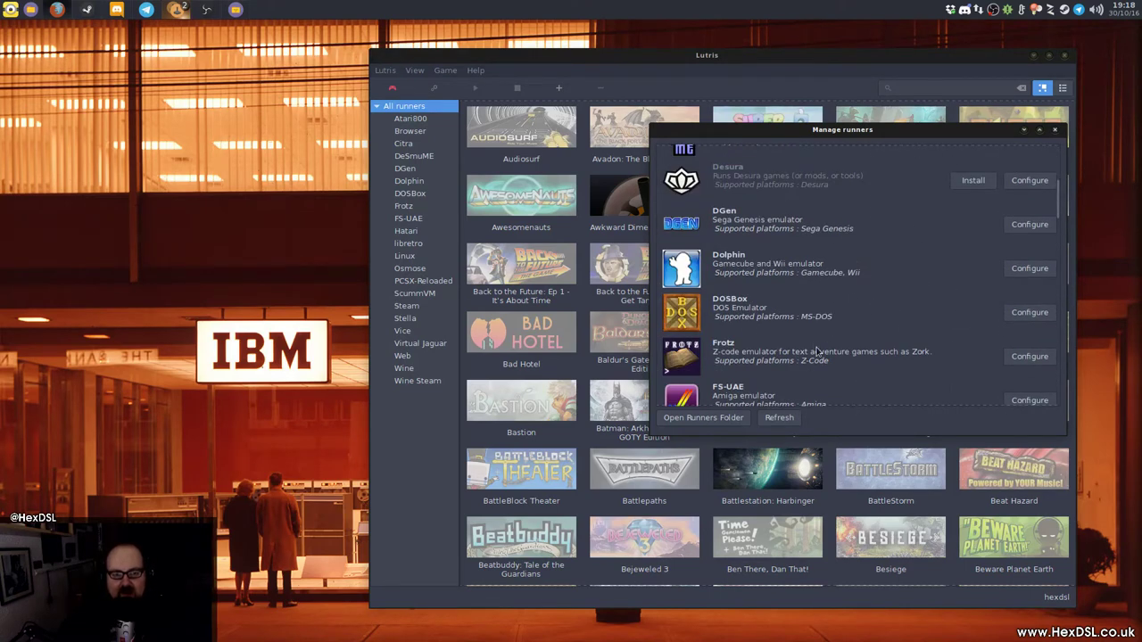
{"action": "scroll", "coordinate": [935, 314], "scroll_direction": "down", "scroll_amount": 7}
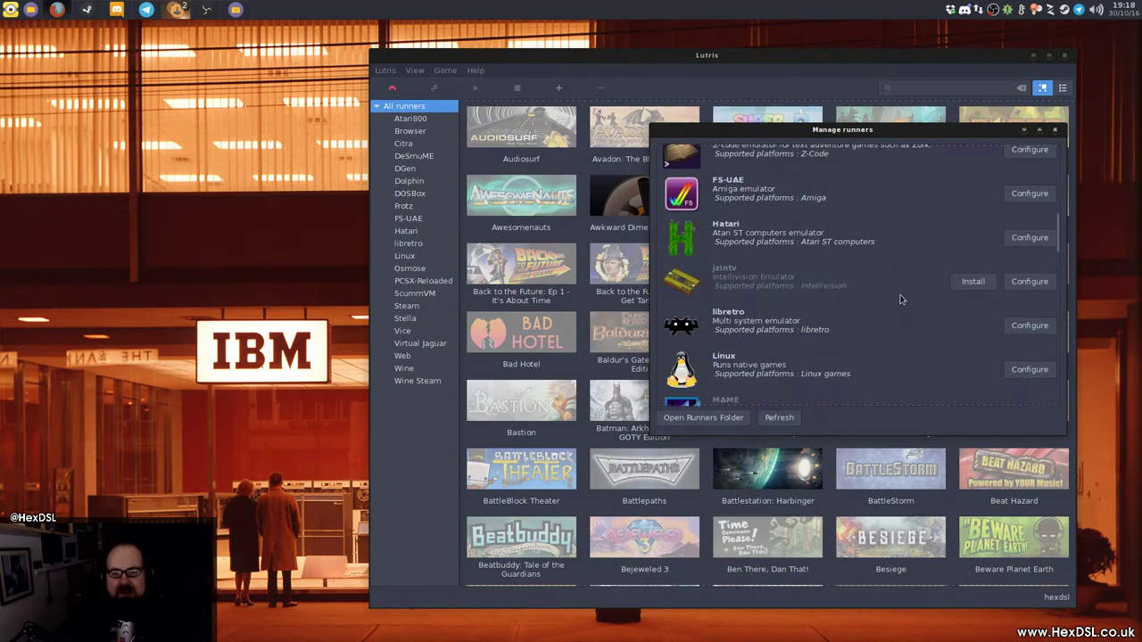
{"action": "scroll", "coordinate": [899, 297], "scroll_direction": "down", "scroll_amount": 4}
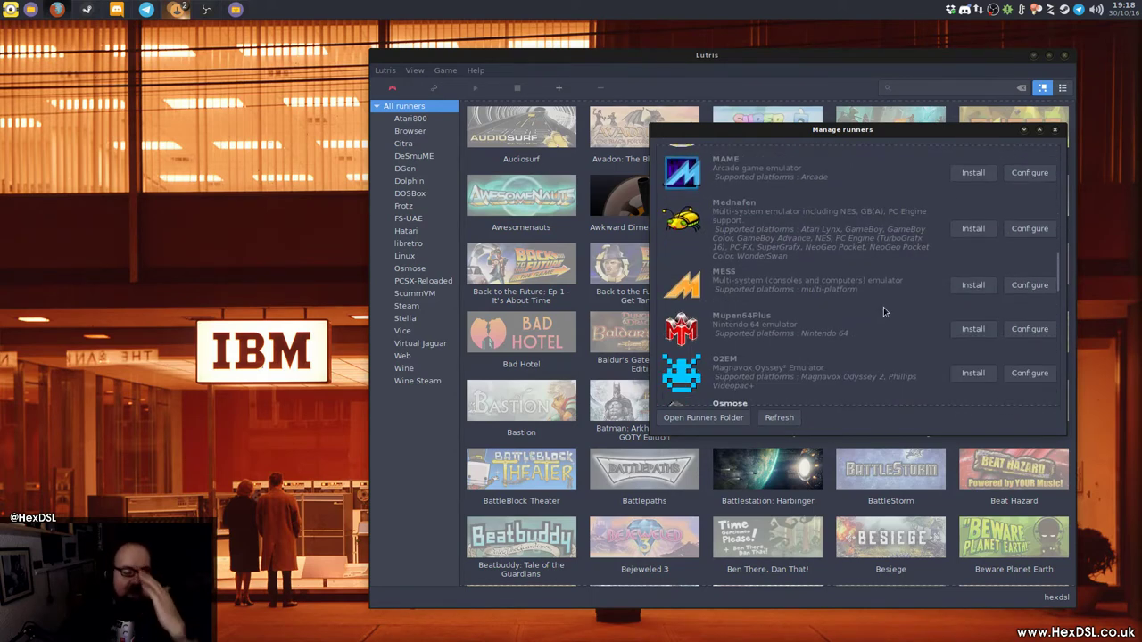
{"action": "scroll", "coordinate": [883, 307], "scroll_direction": "down", "scroll_amount": 2}
{"action": "scroll", "coordinate": [880, 271], "scroll_direction": "down", "scroll_amount": 2}
{"action": "scroll", "coordinate": [880, 271], "scroll_direction": "down", "scroll_amount": 1}
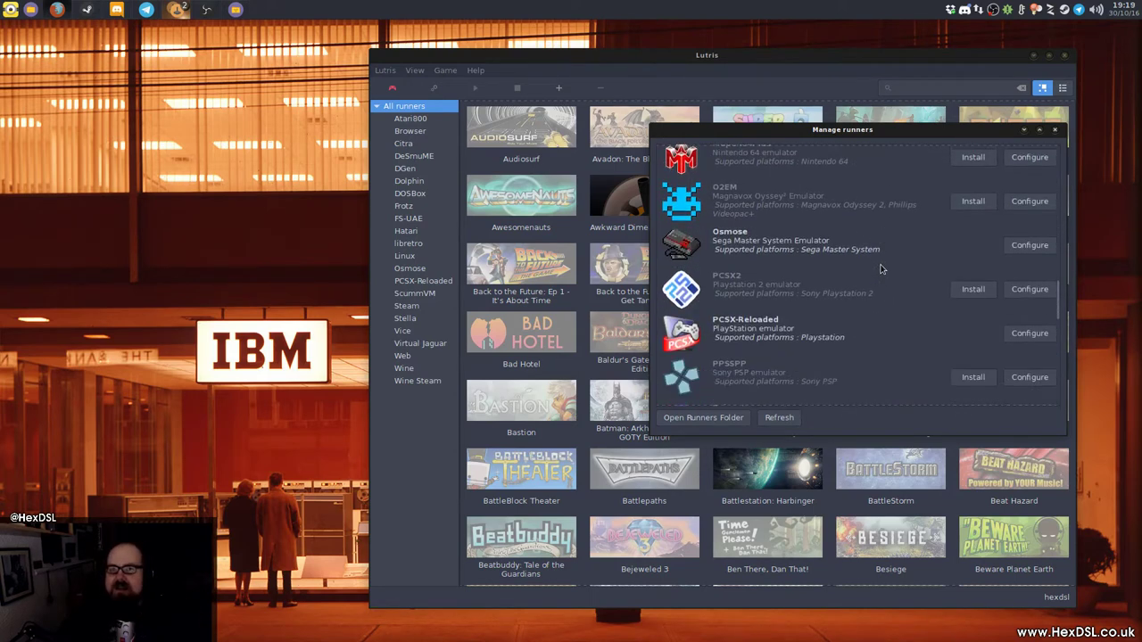
{"action": "left_click_drag", "start_coordinate": [887, 132], "coordinate": [876, 115]}
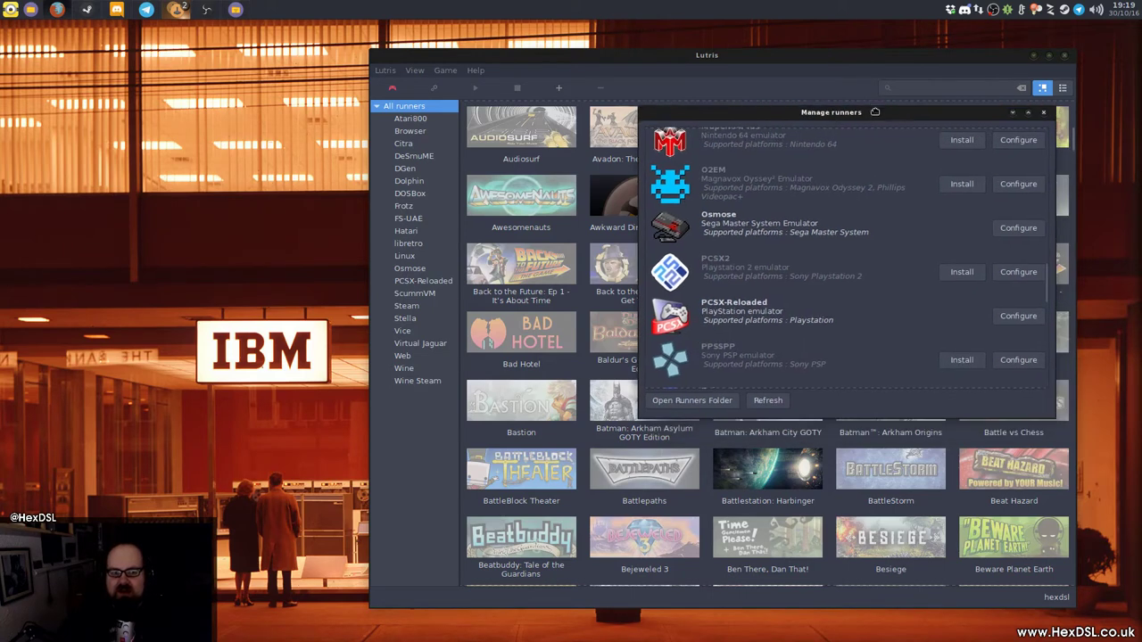
{"action": "scroll", "coordinate": [873, 197], "scroll_direction": "down", "scroll_amount": 6}
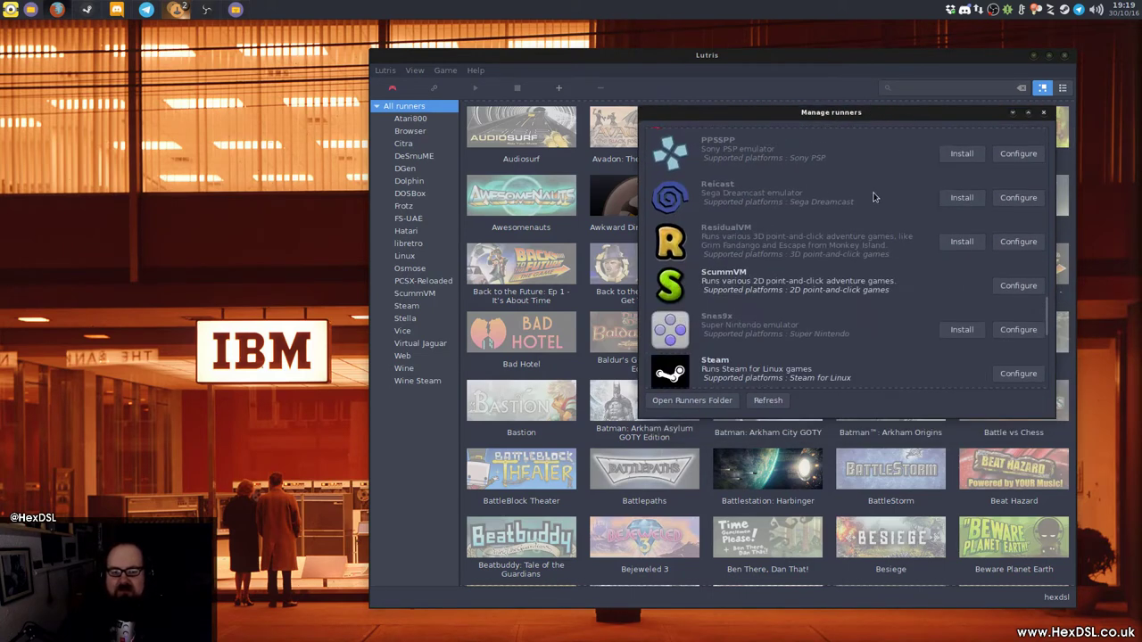
{"action": "scroll", "coordinate": [852, 186], "scroll_direction": "down", "scroll_amount": 9}
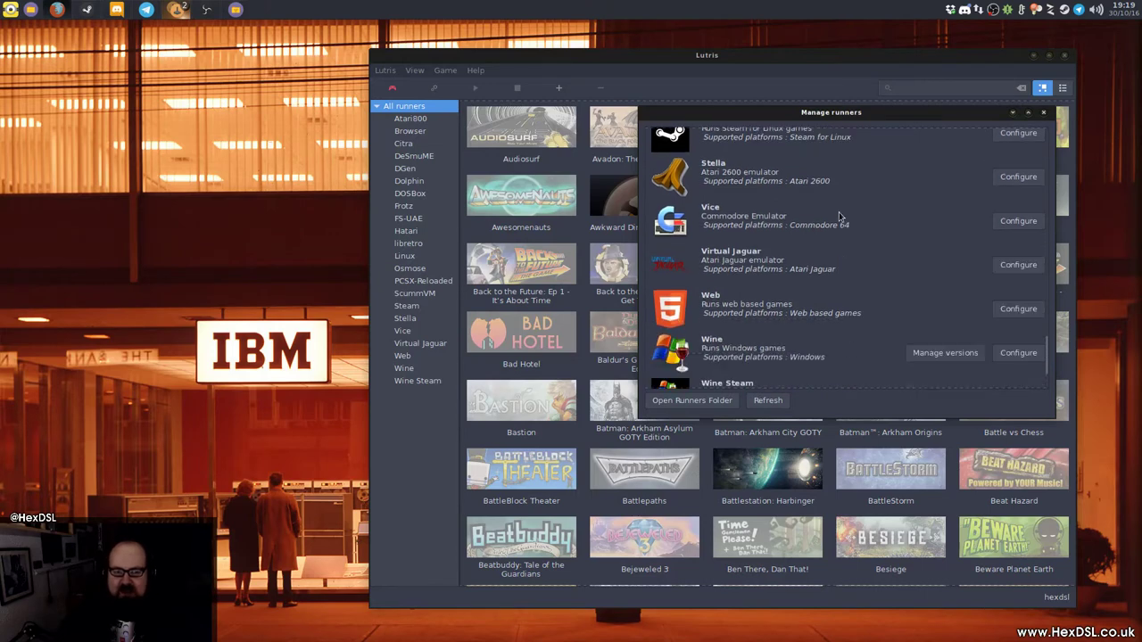
Step: Look back up through the runner list to Adventure Game Studio, checking the console emulators on the way
{"action": "scroll", "coordinate": [840, 195], "scroll_direction": "up", "scroll_amount": 8}
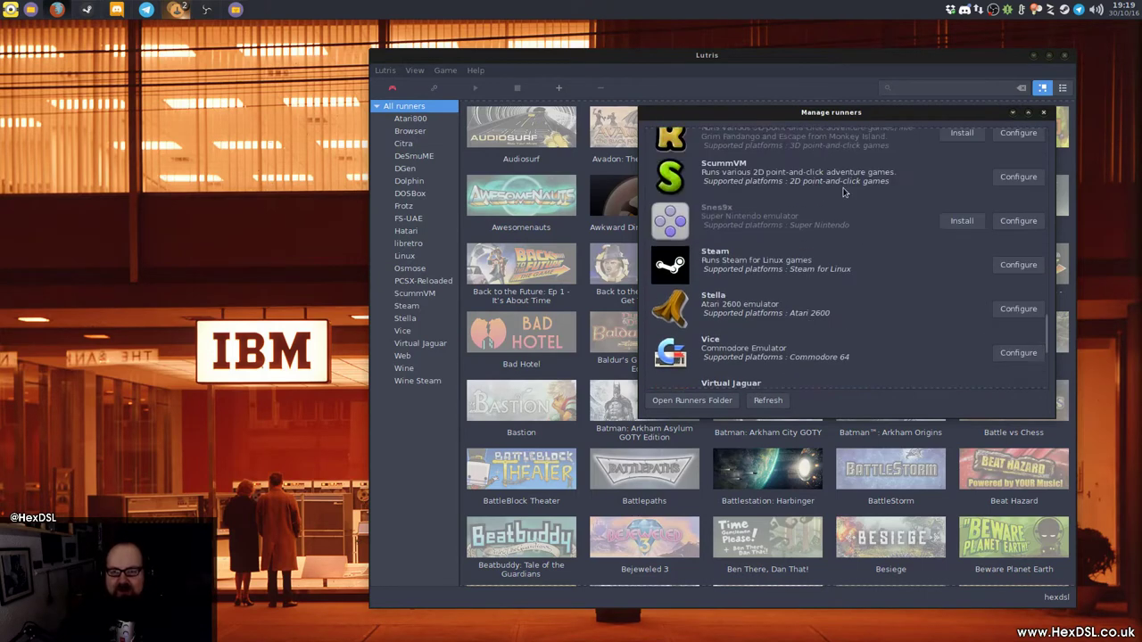
{"action": "scroll", "coordinate": [841, 191], "scroll_direction": "up", "scroll_amount": 4}
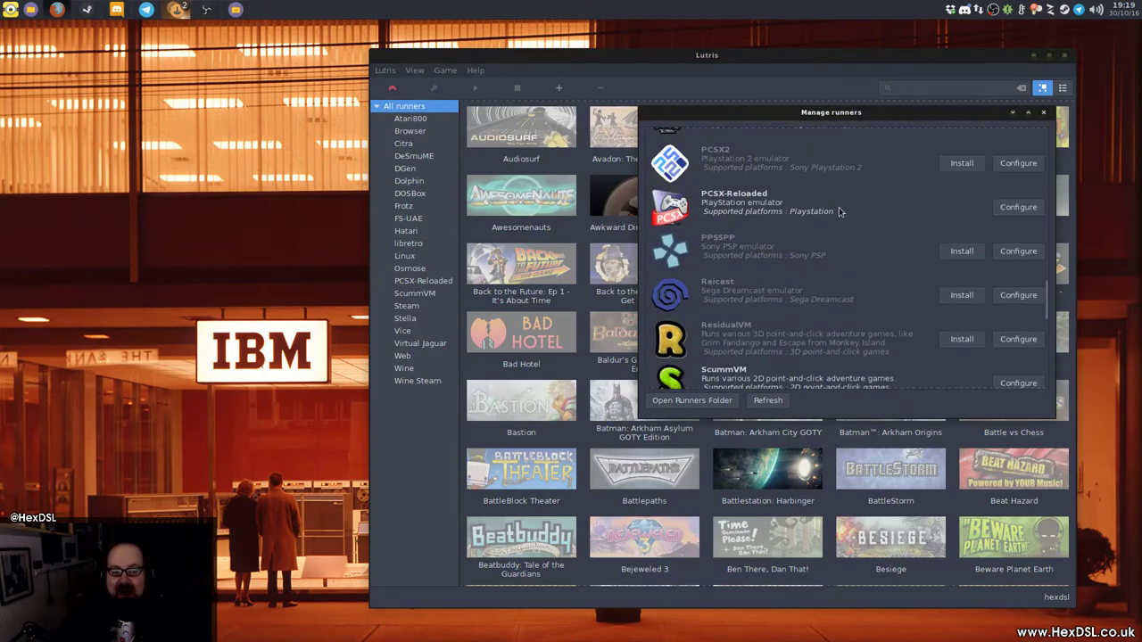
{"action": "scroll", "coordinate": [836, 249], "scroll_direction": "up", "scroll_amount": 1}
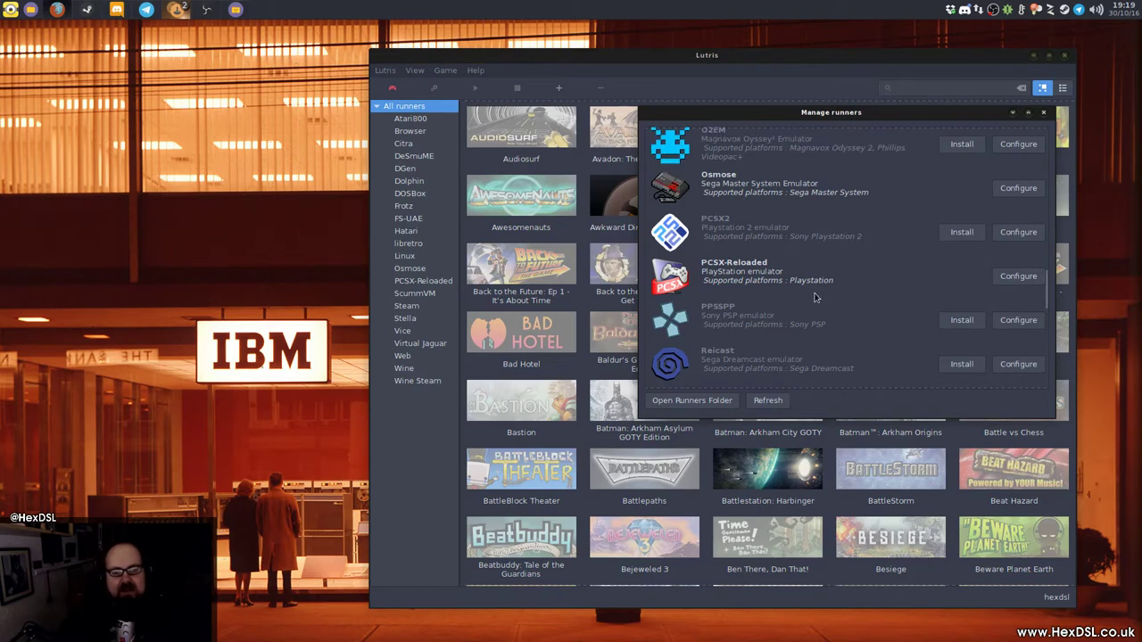
{"action": "scroll", "coordinate": [798, 222], "scroll_direction": "up", "scroll_amount": 5}
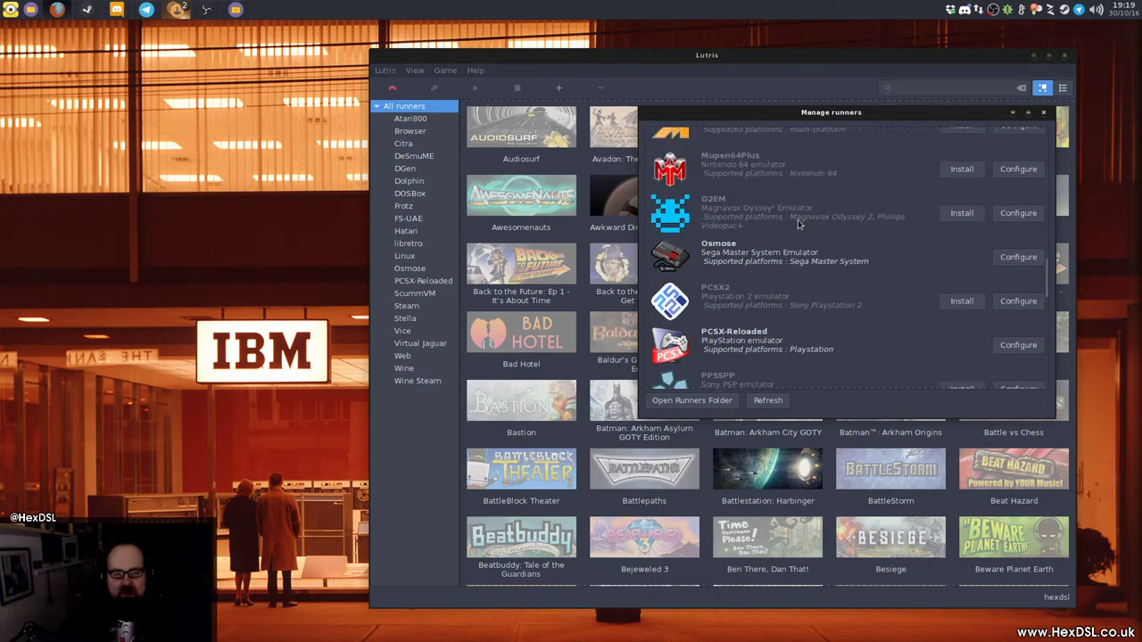
{"action": "scroll", "coordinate": [767, 304], "scroll_direction": "up", "scroll_amount": 15}
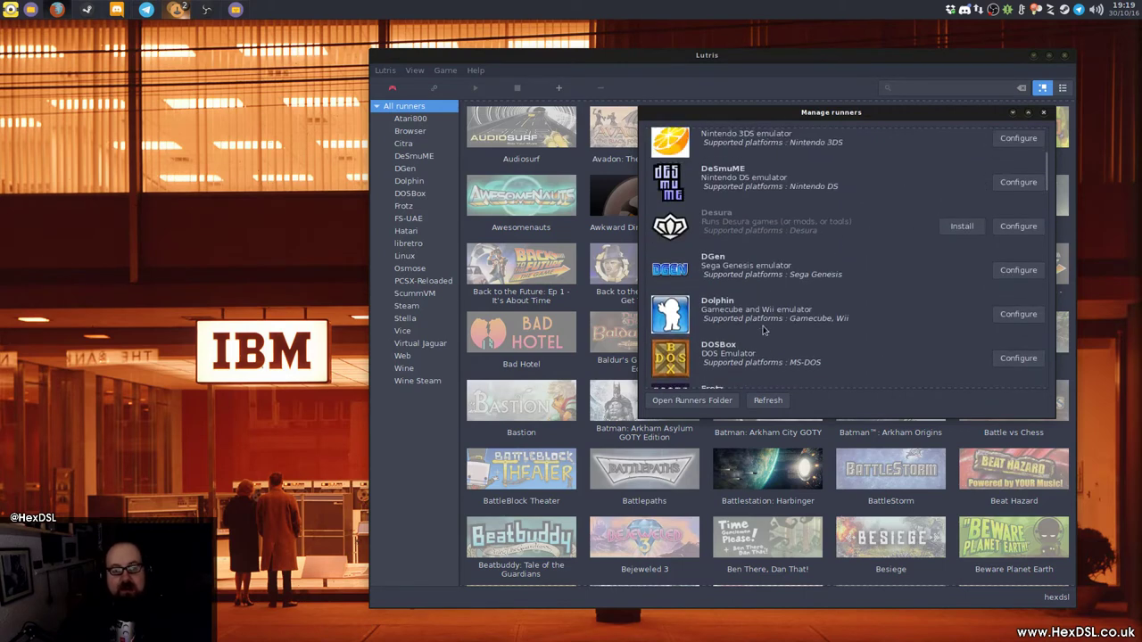
{"action": "scroll", "coordinate": [756, 322], "scroll_direction": "up", "scroll_amount": 3}
{"action": "scroll", "coordinate": [800, 296], "scroll_direction": "up", "scroll_amount": 1}
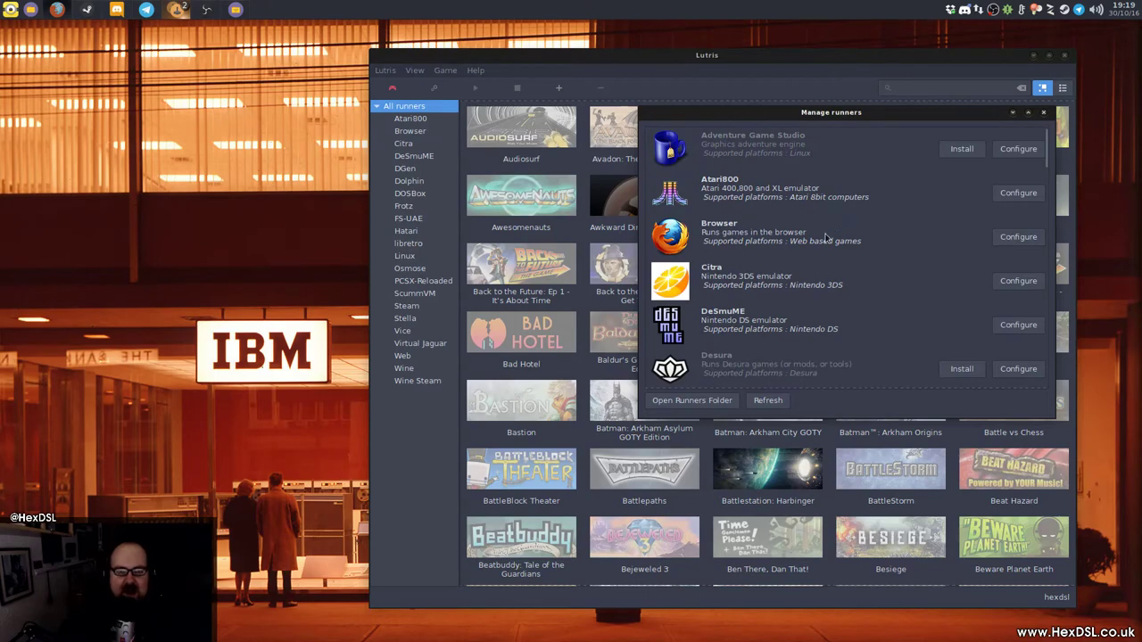
Step: Review the emulators in the runner list again, from DGen and Dolphin through to PCSX-Reloaded
{"action": "scroll", "coordinate": [826, 237], "scroll_direction": "down", "scroll_amount": 4}
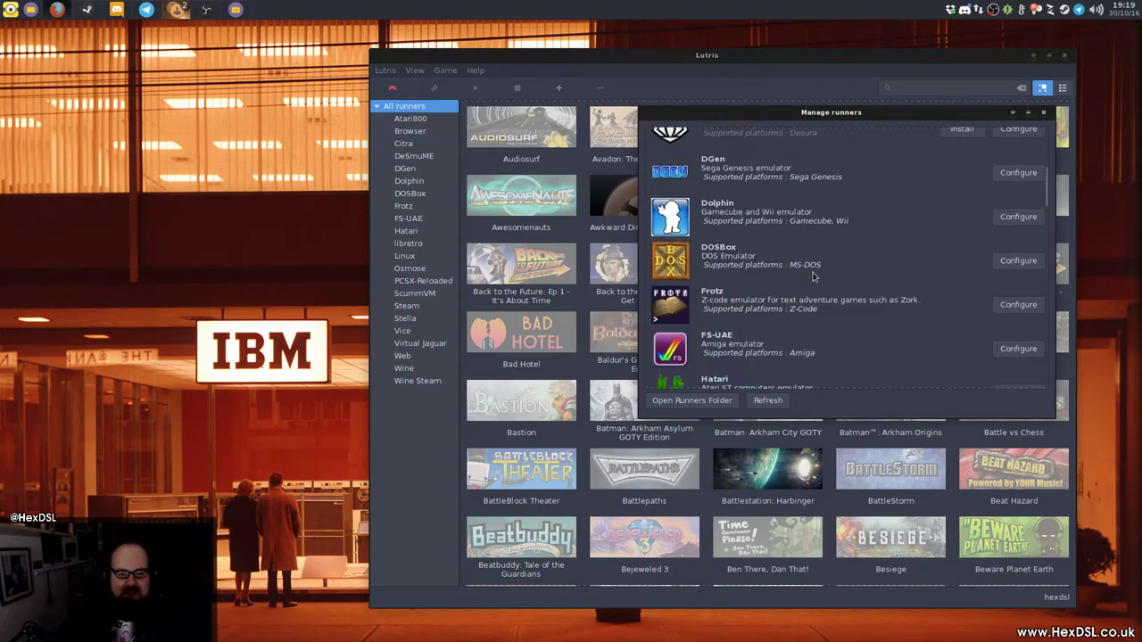
{"action": "scroll", "coordinate": [814, 268], "scroll_direction": "down", "scroll_amount": 7}
{"action": "scroll", "coordinate": [826, 261], "scroll_direction": "up", "scroll_amount": 3}
{"action": "scroll", "coordinate": [825, 260], "scroll_direction": "up", "scroll_amount": 4}
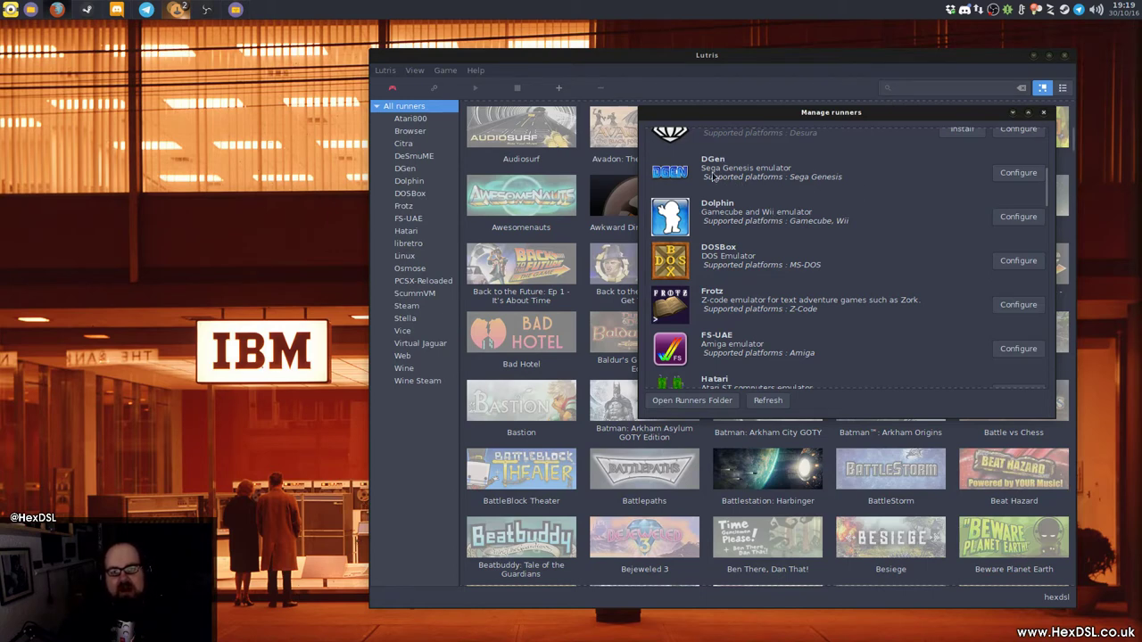
{"action": "scroll", "coordinate": [793, 244], "scroll_direction": "down", "scroll_amount": 6}
{"action": "scroll", "coordinate": [773, 313], "scroll_direction": "down", "scroll_amount": 8}
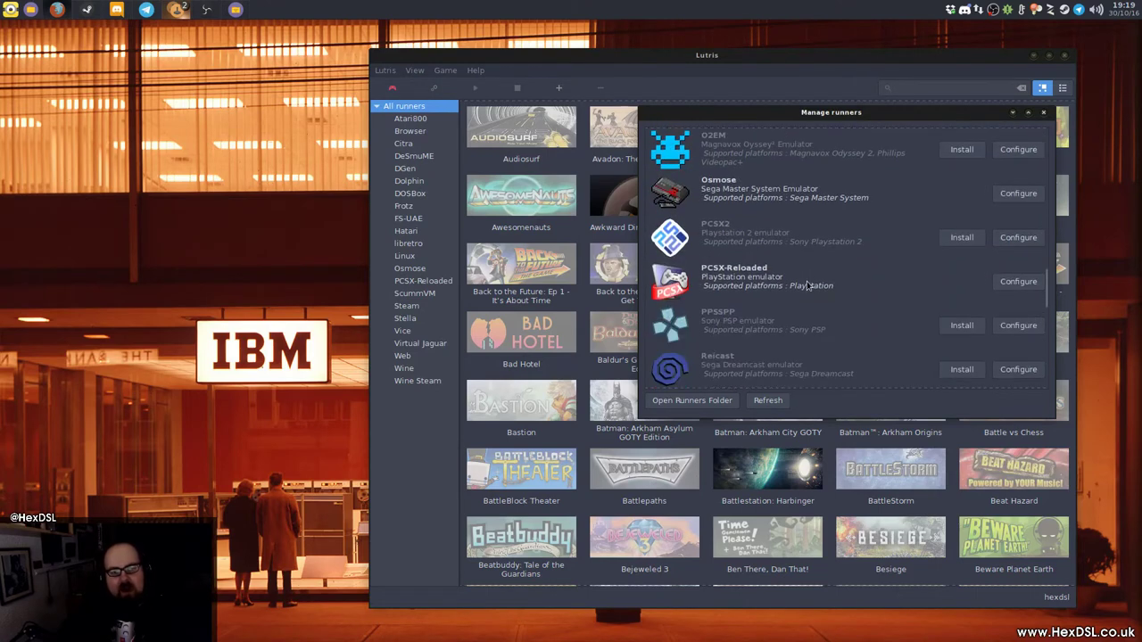
Step: Examine the remaining runners from Reicast down to ZDoom and close the runner manager
{"action": "scroll", "coordinate": [808, 275], "scroll_direction": "down", "scroll_amount": 3}
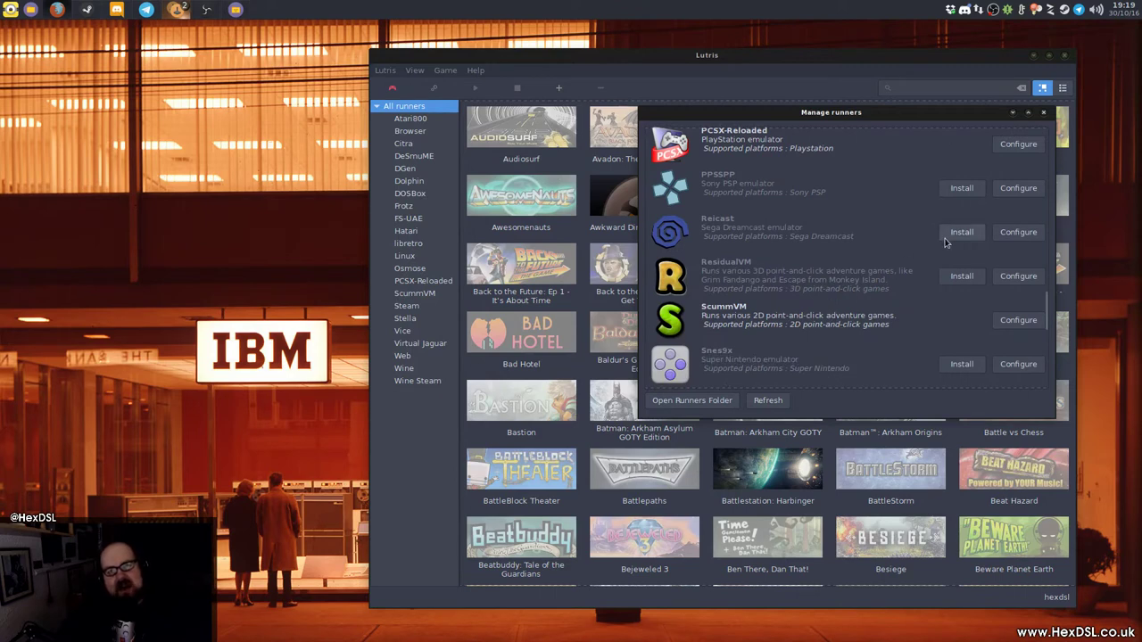
{"action": "scroll", "coordinate": [944, 245], "scroll_direction": "down", "scroll_amount": 2}
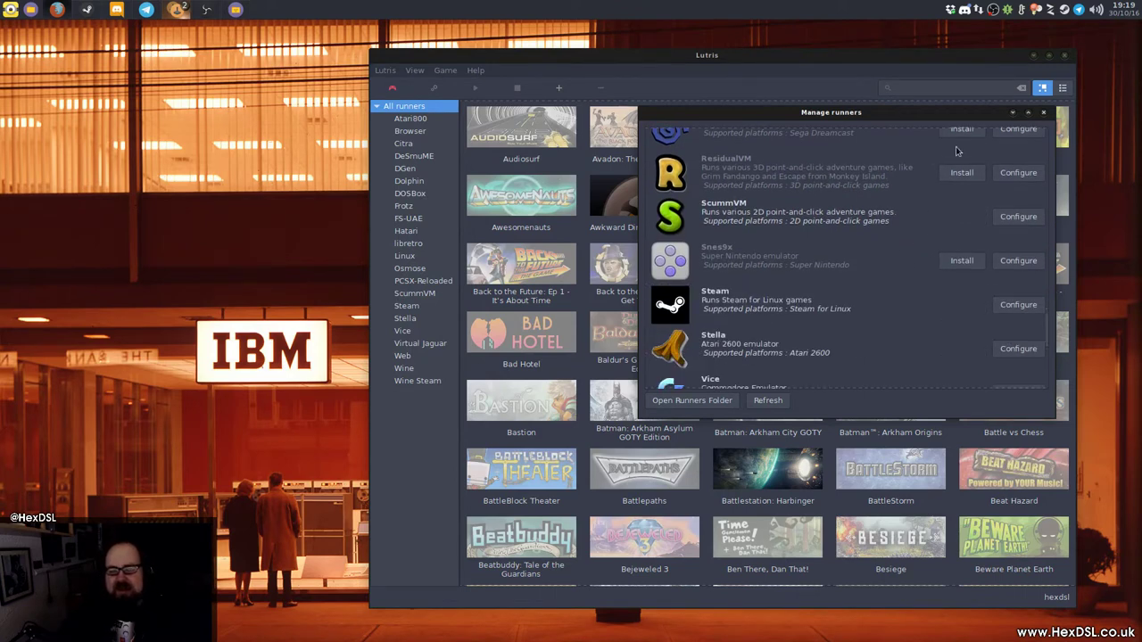
{"action": "scroll", "coordinate": [821, 267], "scroll_direction": "down", "scroll_amount": 1}
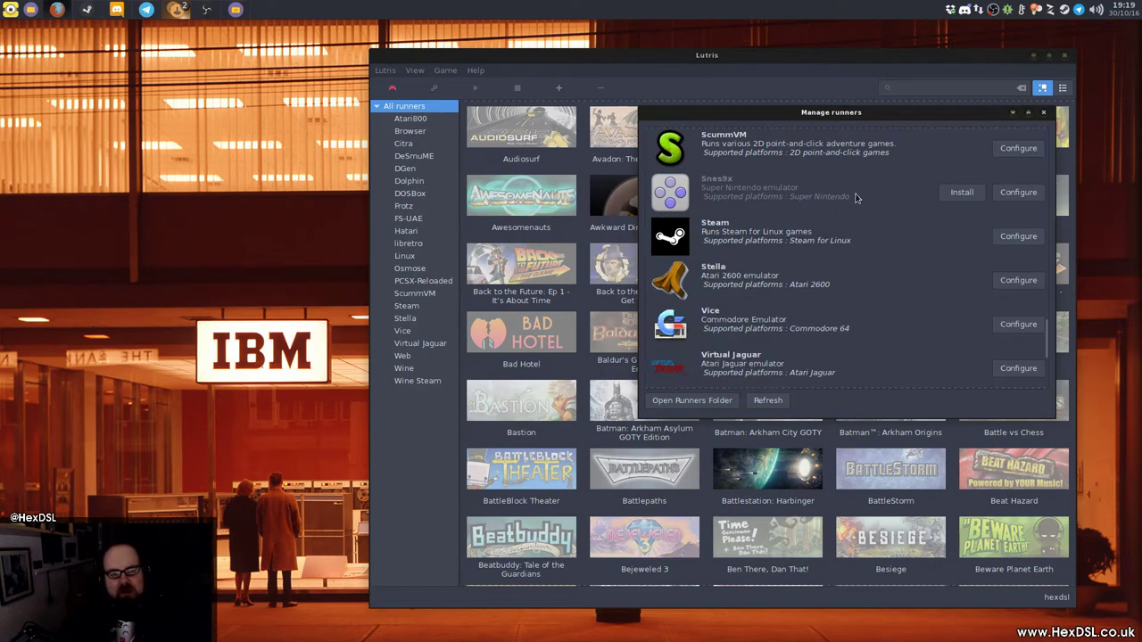
{"action": "scroll", "coordinate": [861, 196], "scroll_direction": "down", "scroll_amount": 2}
{"action": "scroll", "coordinate": [883, 268], "scroll_direction": "down", "scroll_amount": 1}
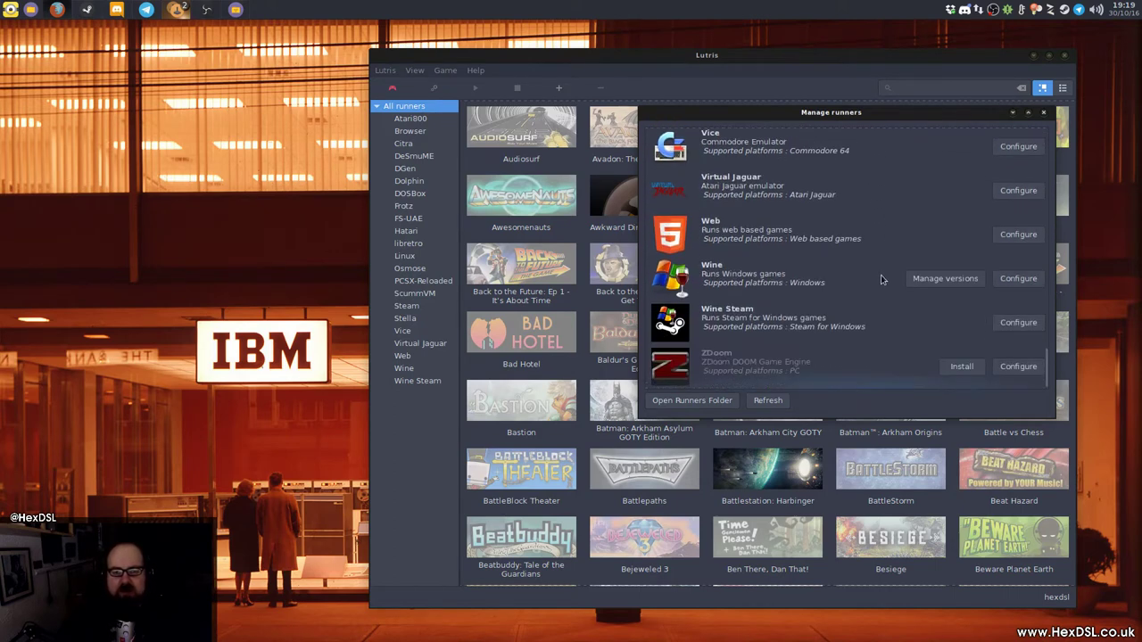
{"action": "scroll", "coordinate": [928, 207], "scroll_direction": "up", "scroll_amount": 5}
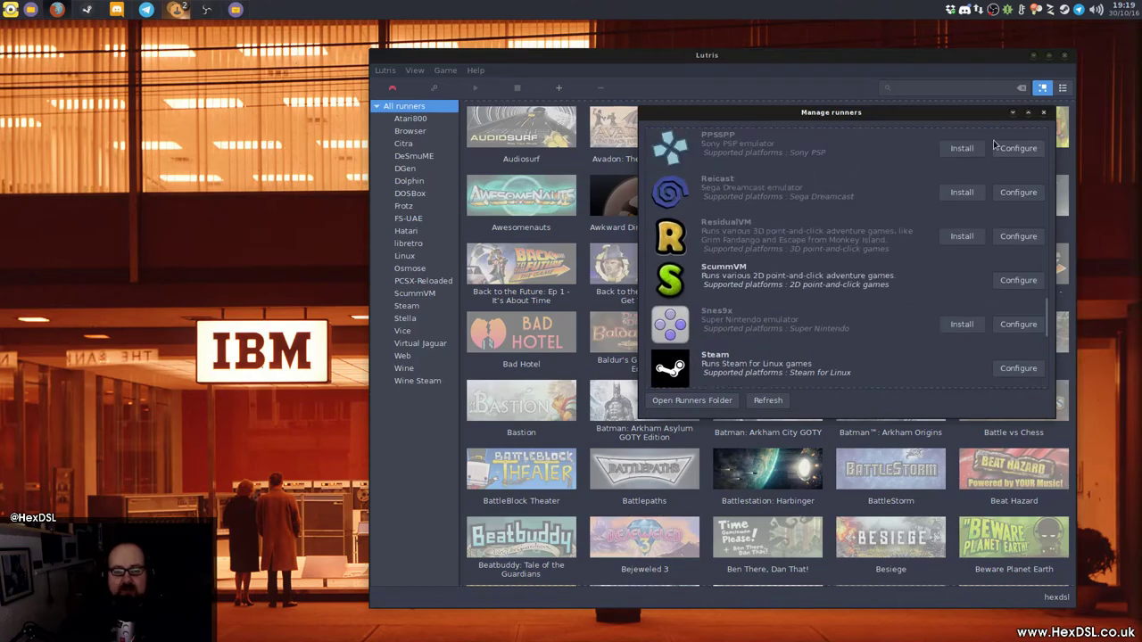
{"action": "left_click", "coordinate": [1047, 115]}
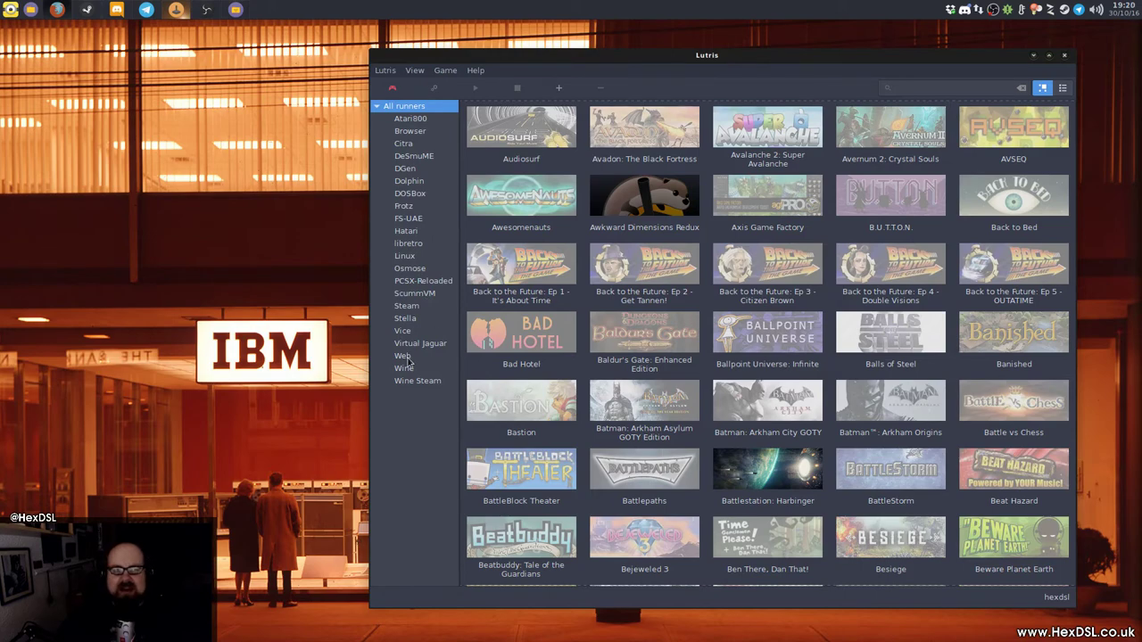
Step: View the library filtered by Steam and by Dolphin, and settle on the DGen runner's games
{"action": "left_click", "coordinate": [407, 306]}
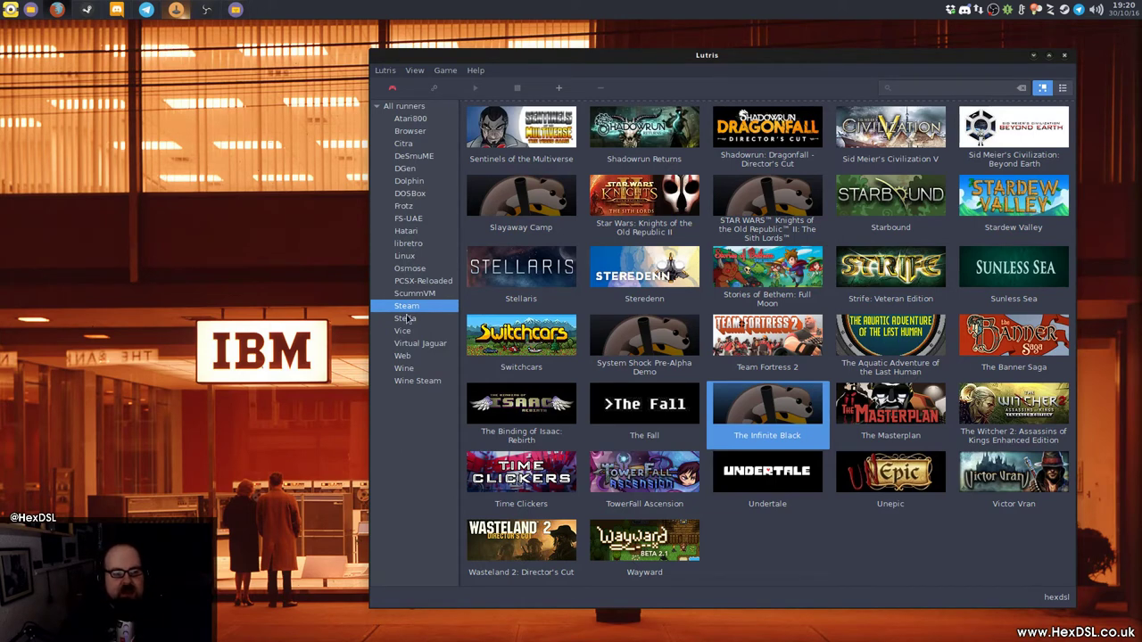
{"action": "left_click", "coordinate": [418, 183]}
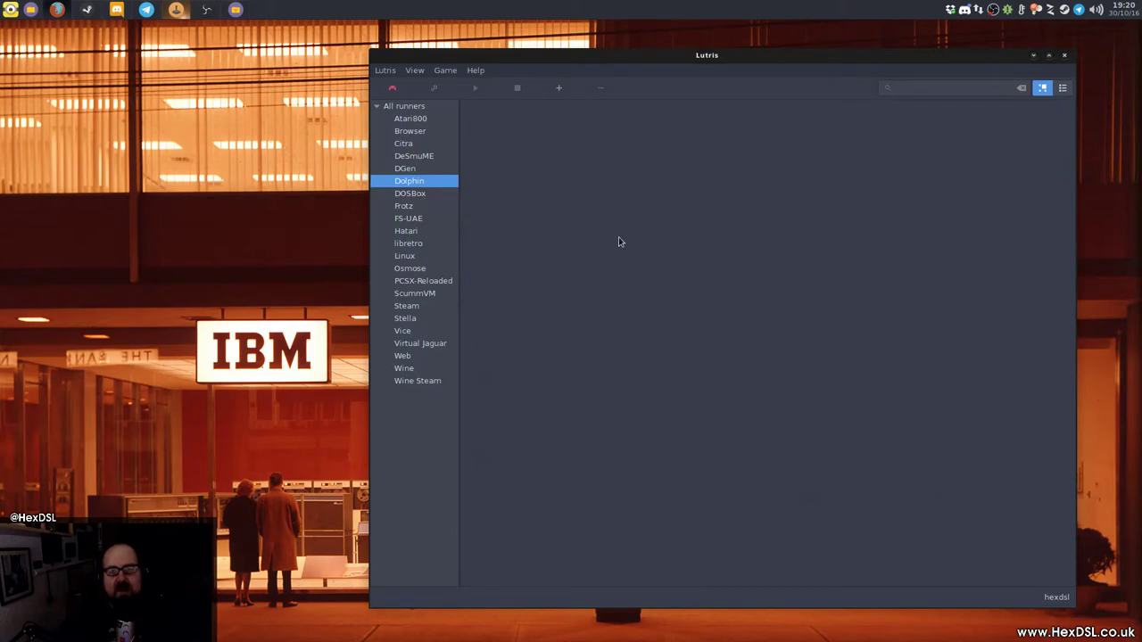
{"action": "left_click", "coordinate": [415, 72]}
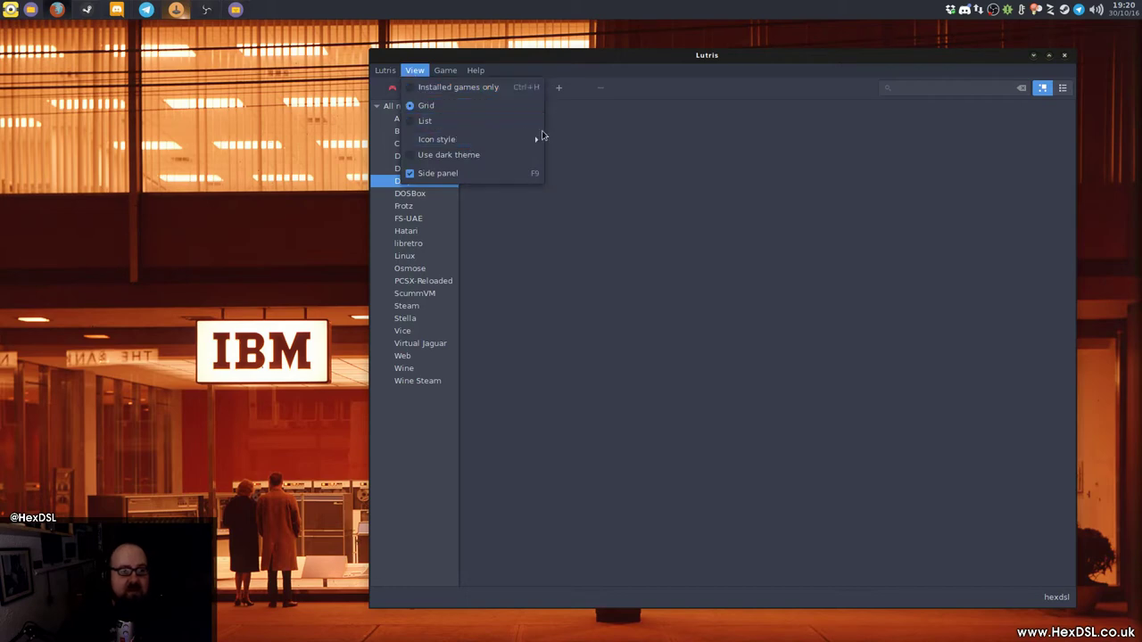
{"action": "left_click", "coordinate": [755, 254]}
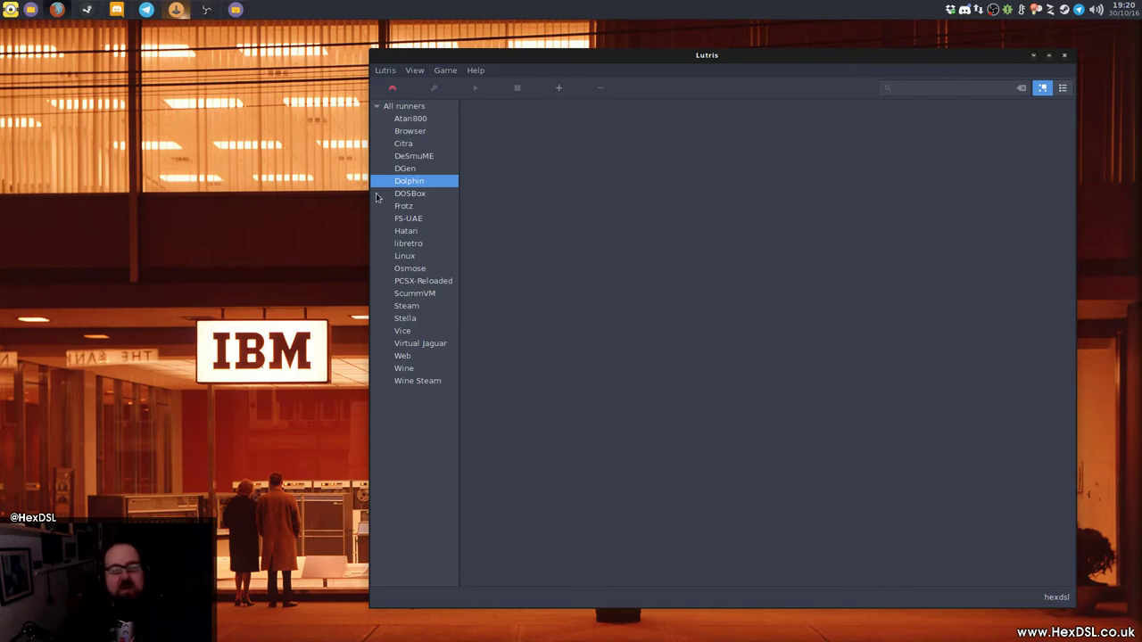
{"action": "left_click", "coordinate": [418, 306]}
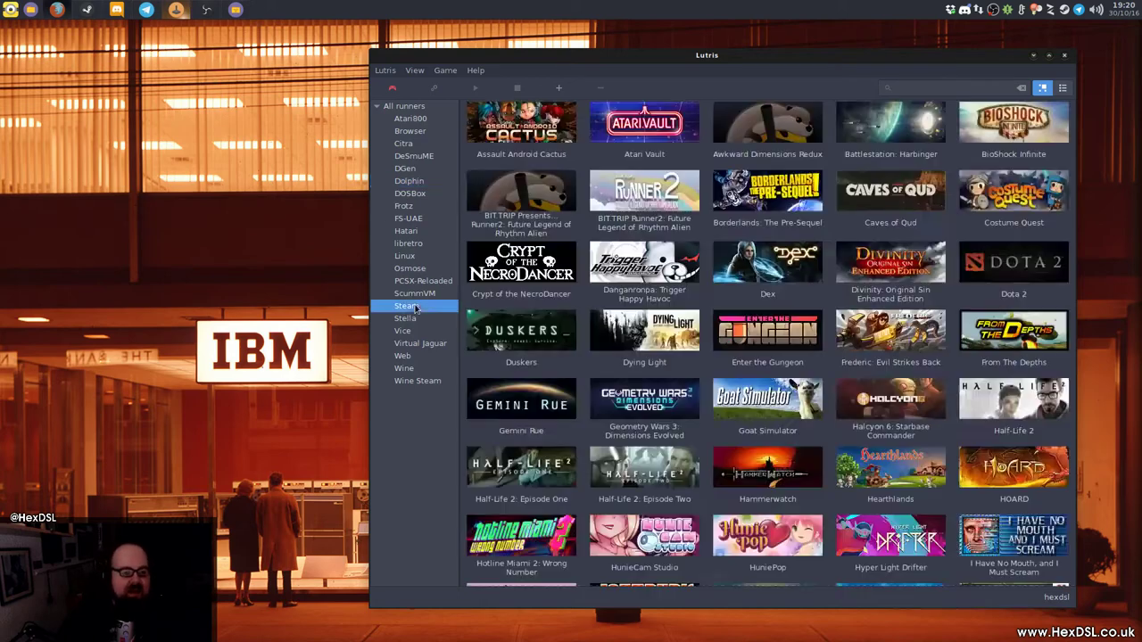
{"action": "left_click", "coordinate": [421, 172]}
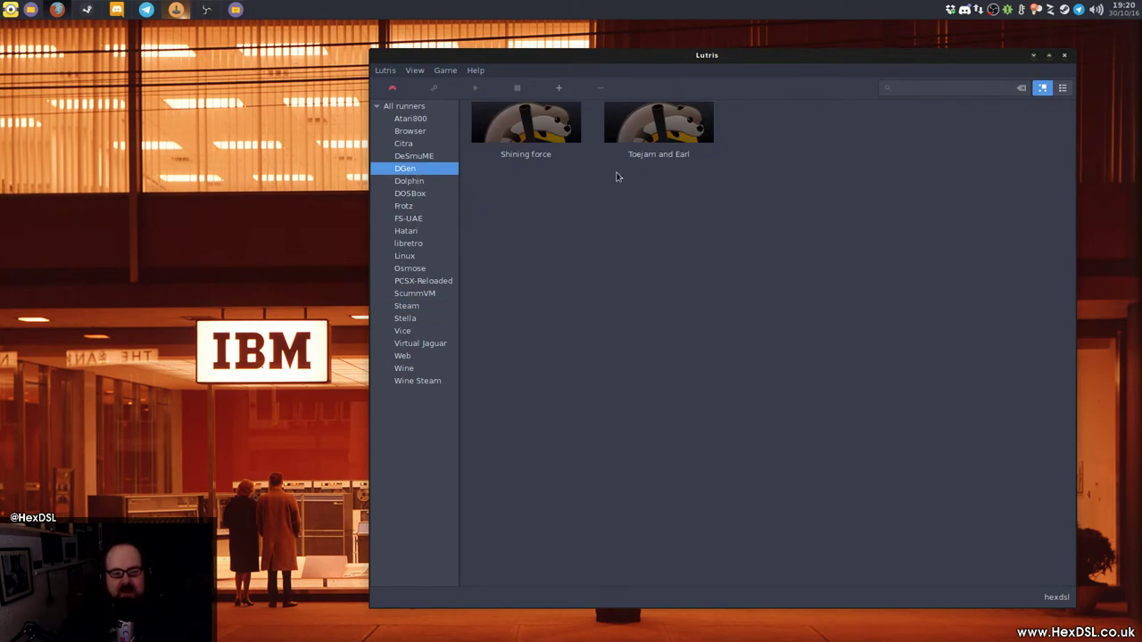
Step: Start adding a new DGen game and go through its game, runner and system options
{"action": "left_click", "coordinate": [559, 87]}
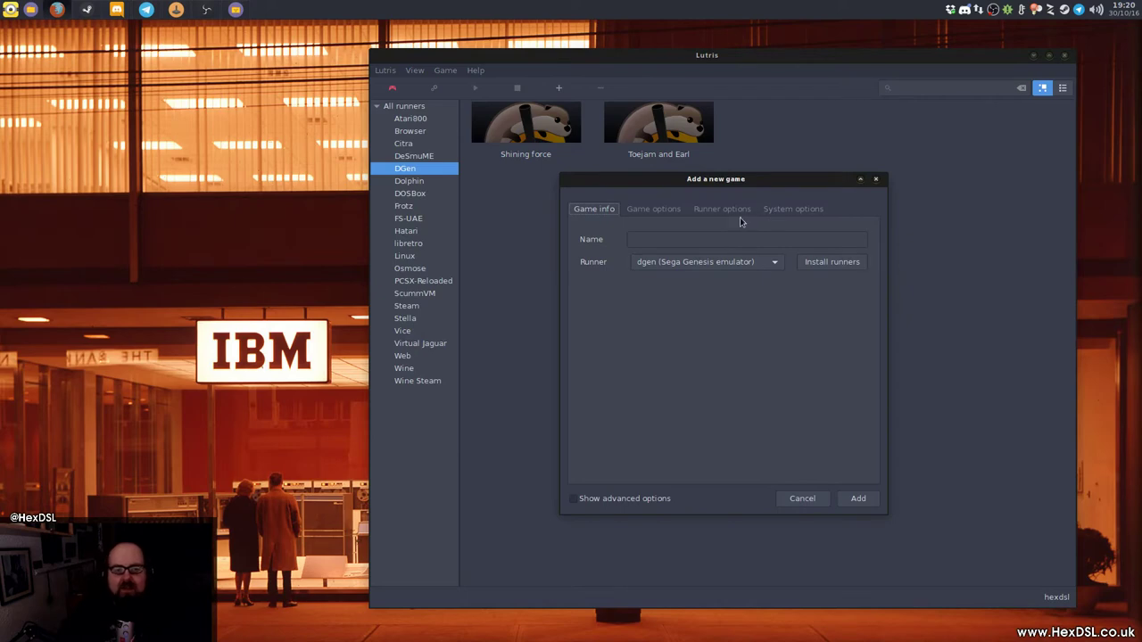
{"action": "left_click", "coordinate": [666, 213]}
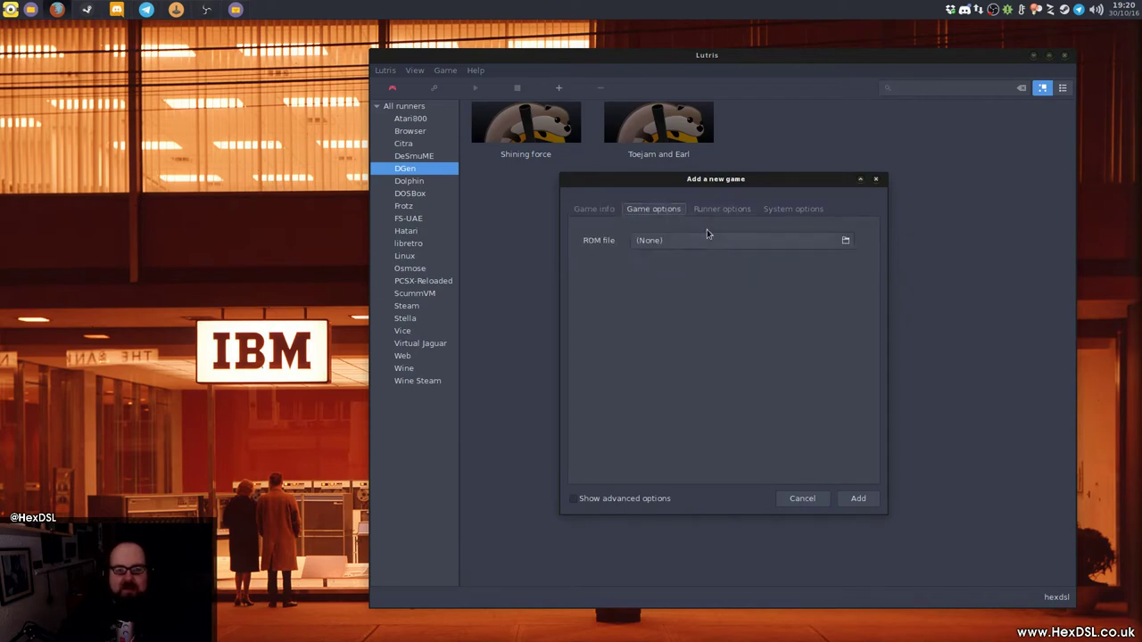
{"action": "left_click", "coordinate": [719, 210]}
{"action": "left_click", "coordinate": [821, 209]}
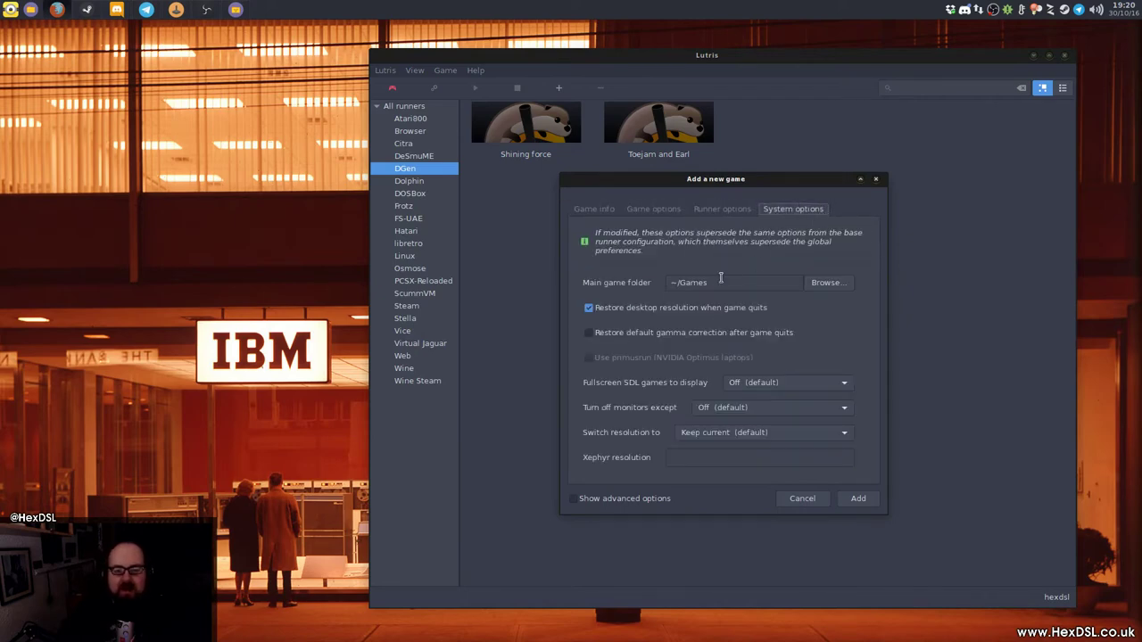
Step: Choose the flashback folder inside Games as the new game's main game folder
{"action": "left_click_drag", "start_coordinate": [729, 282], "coordinate": [643, 279]}
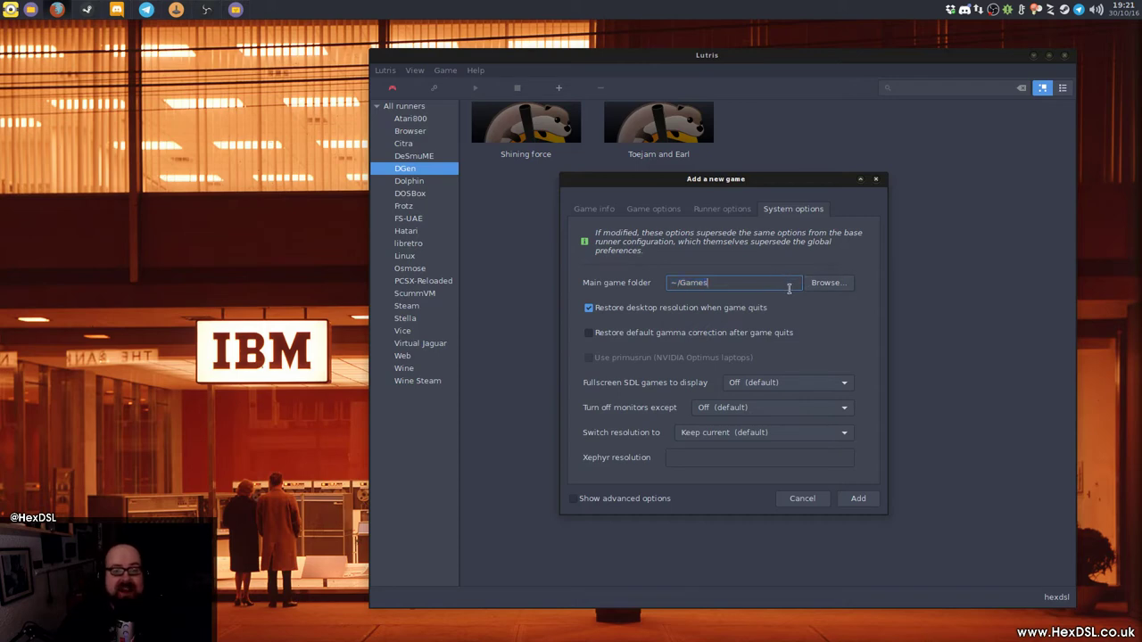
{"action": "left_click", "coordinate": [826, 283]}
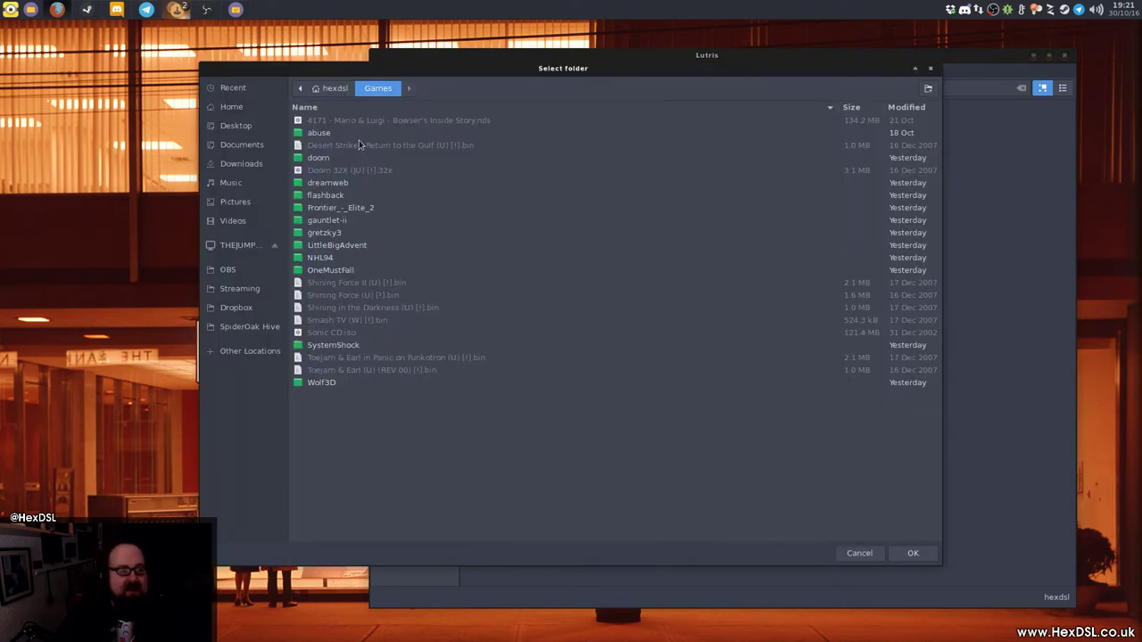
{"action": "left_click_drag", "start_coordinate": [468, 70], "coordinate": [683, 73]}
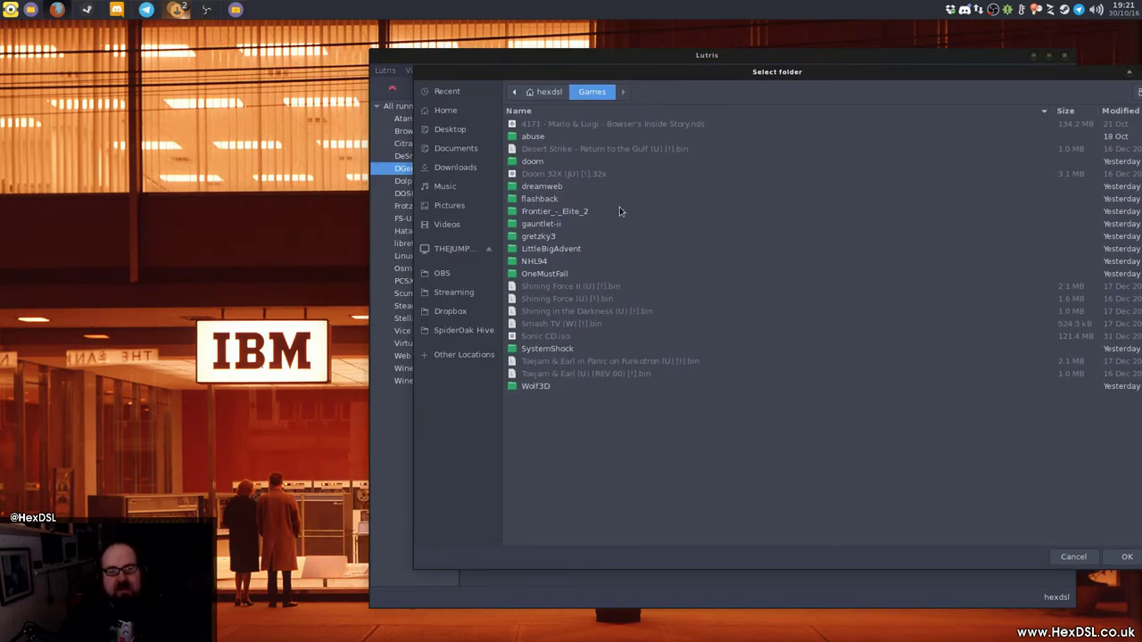
{"action": "left_click", "coordinate": [560, 200]}
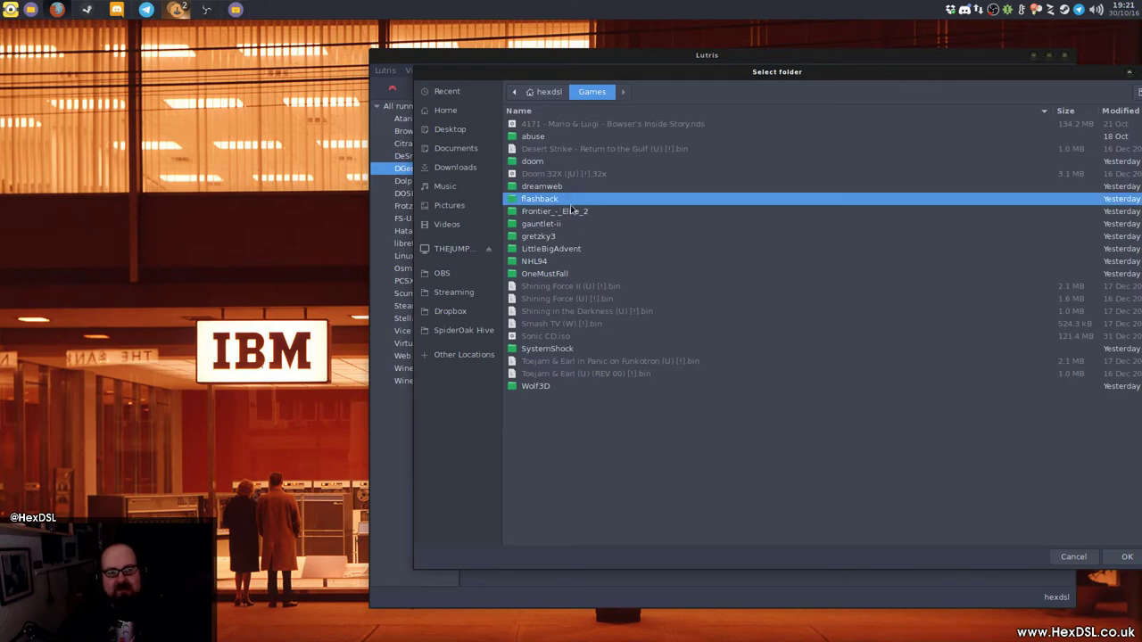
{"action": "left_click", "coordinate": [1127, 555]}
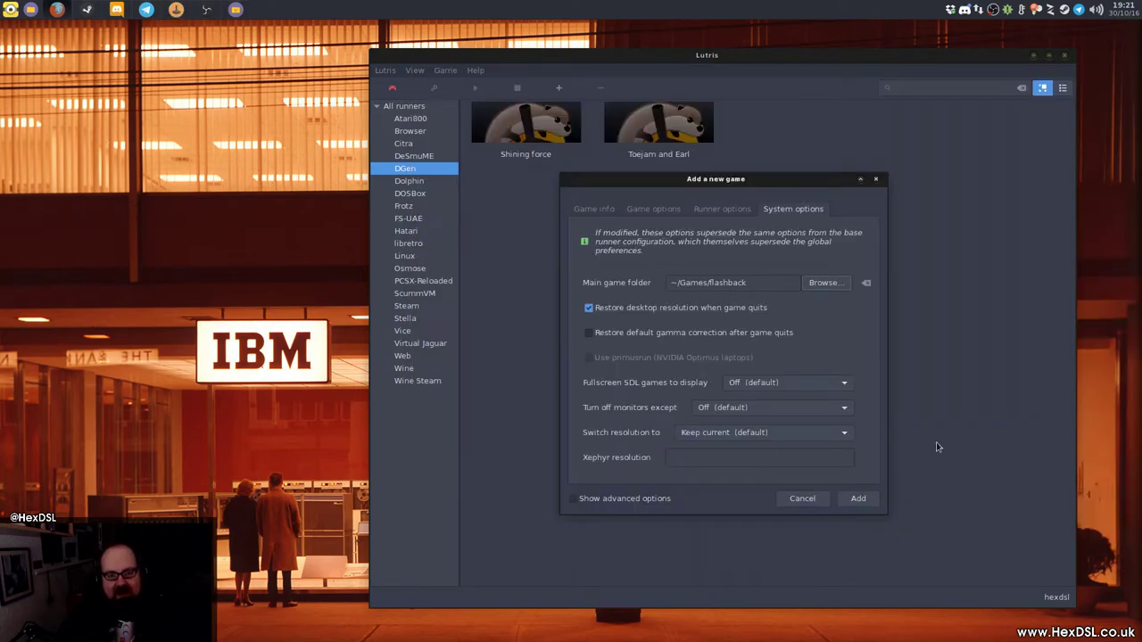
Step: Recheck the new game's game, runner and system options, and cancel adding the game
{"action": "left_click", "coordinate": [665, 207]}
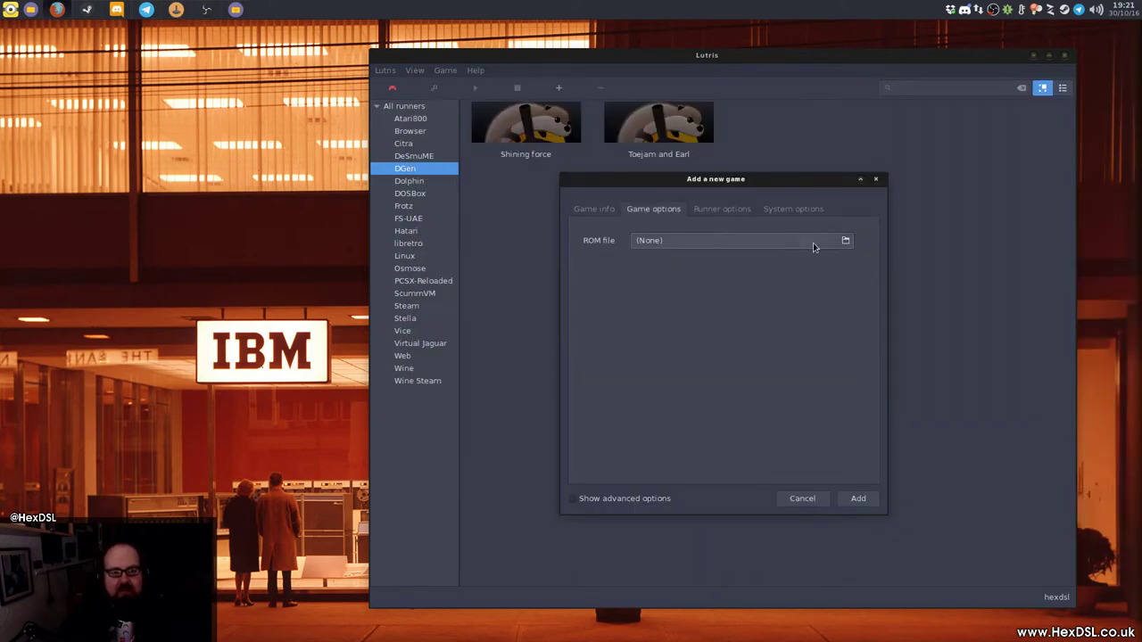
{"action": "left_click", "coordinate": [735, 210]}
{"action": "left_click", "coordinate": [787, 211]}
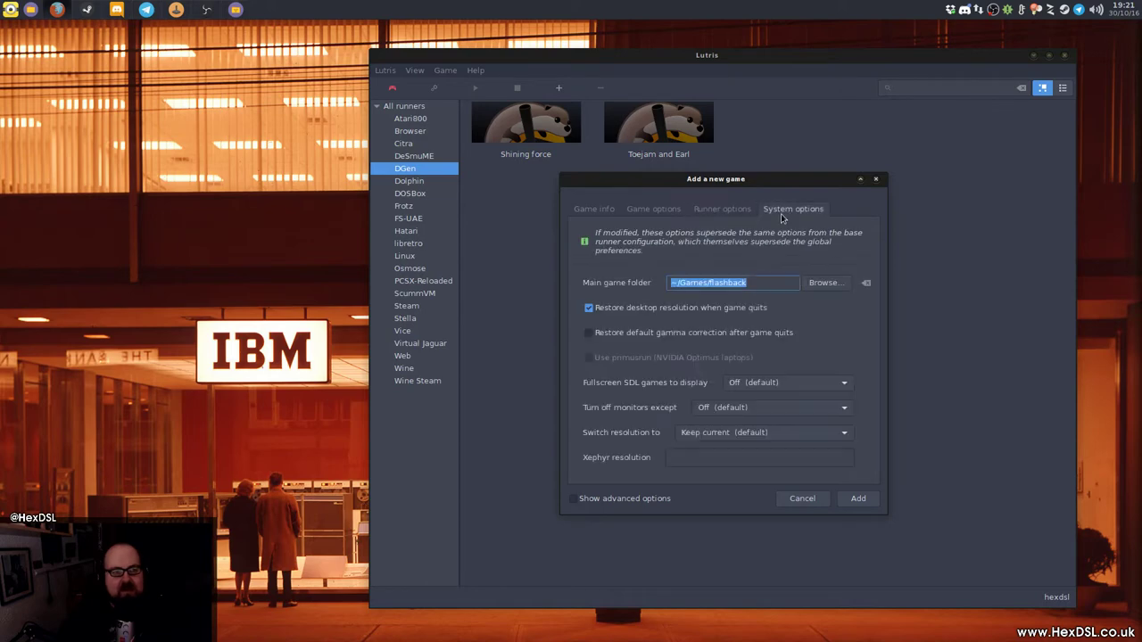
{"action": "left_click", "coordinate": [800, 501]}
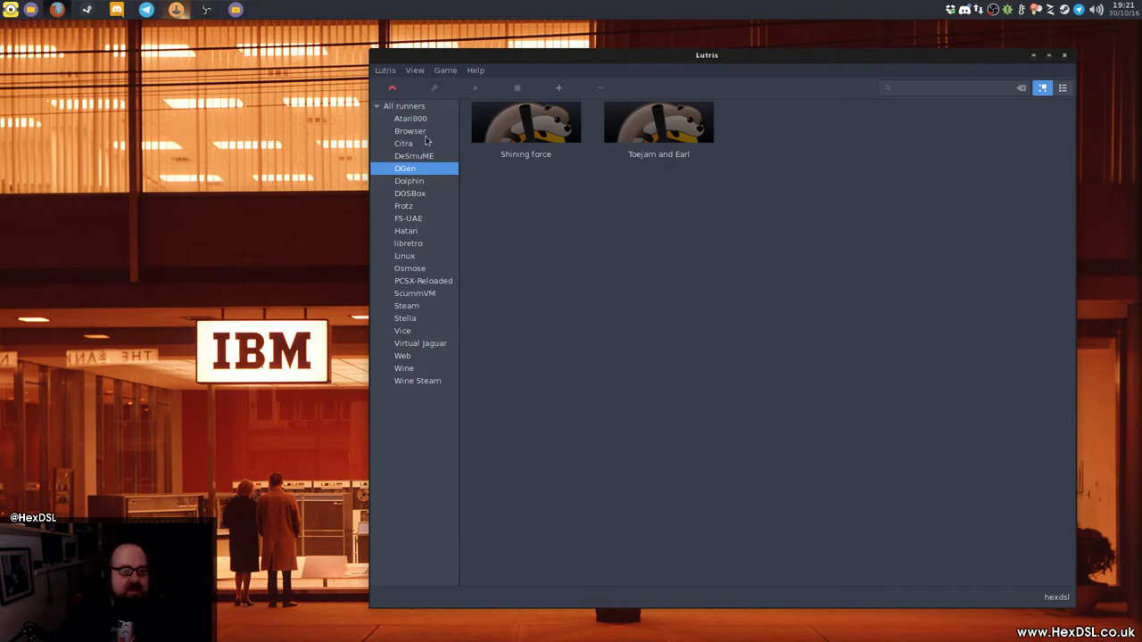
Step: Show the DOSBox games and open the configuration of flashback
{"action": "left_click", "coordinate": [437, 196]}
{"action": "right_click", "coordinate": [560, 132]}
{"action": "left_click", "coordinate": [480, 116]}
{"action": "right_click", "coordinate": [521, 124]}
{"action": "left_click", "coordinate": [561, 150]}
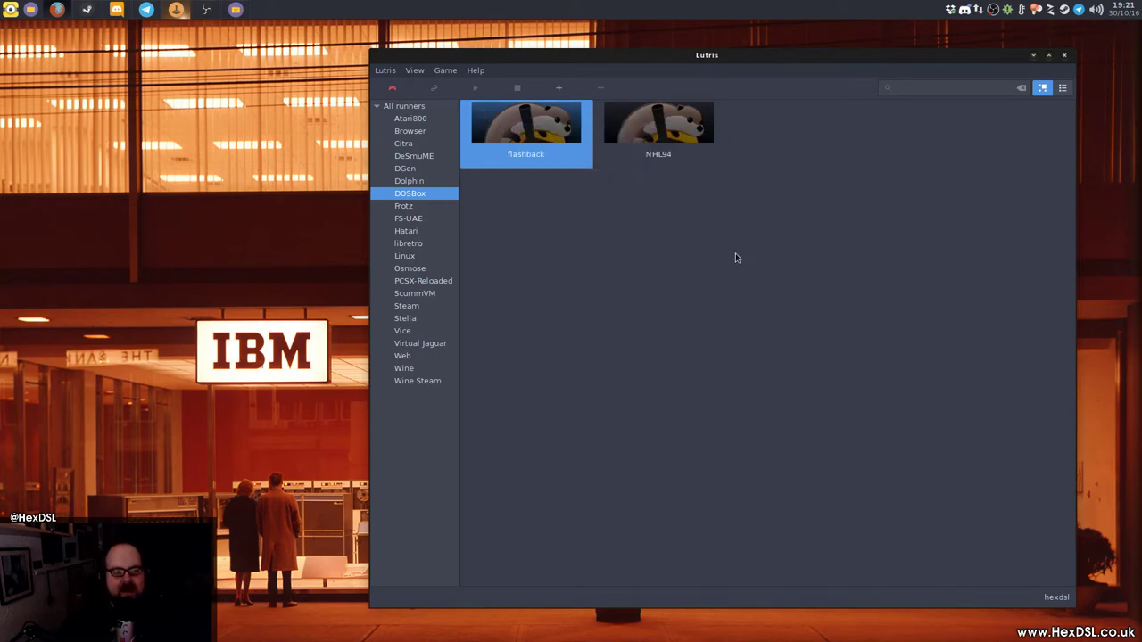
Step: View flashback's game options and pick fb.exe again as its main file
{"action": "left_click", "coordinate": [653, 208]}
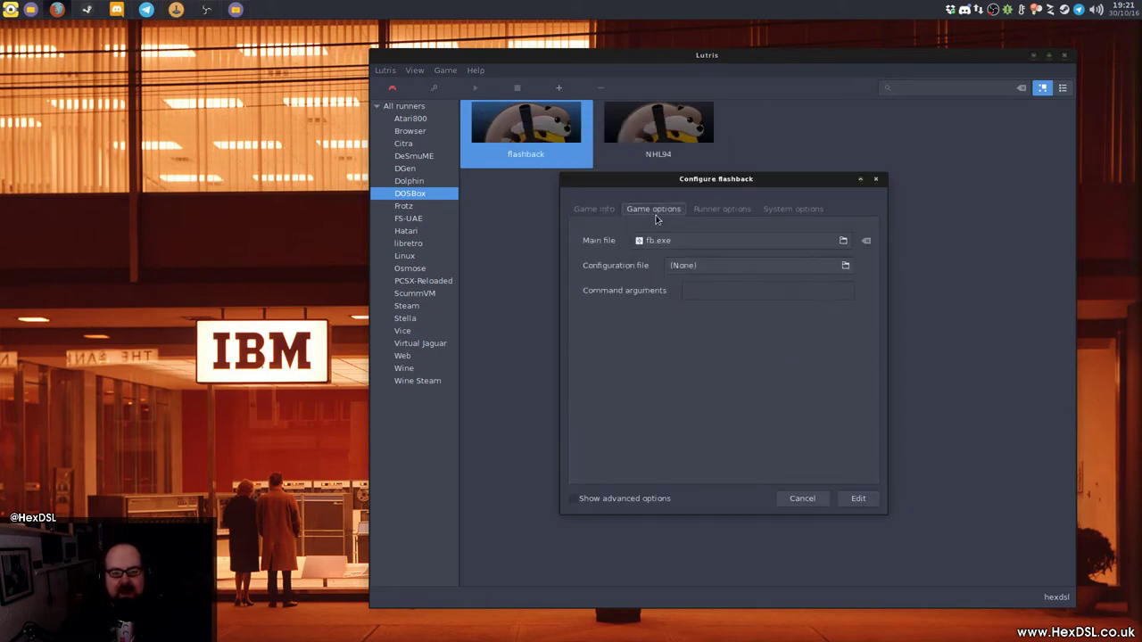
{"action": "left_click", "coordinate": [676, 241]}
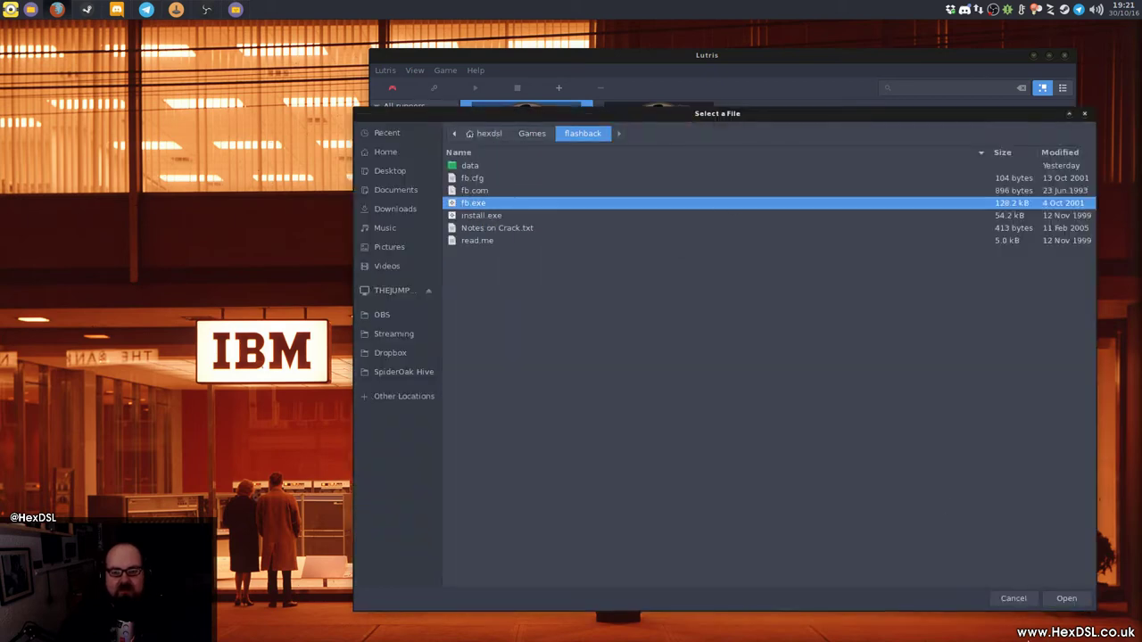
{"action": "left_click", "coordinate": [1064, 599]}
Step: Review flashback's runner and system options, and close its configuration without saving
{"action": "left_click", "coordinate": [740, 210]}
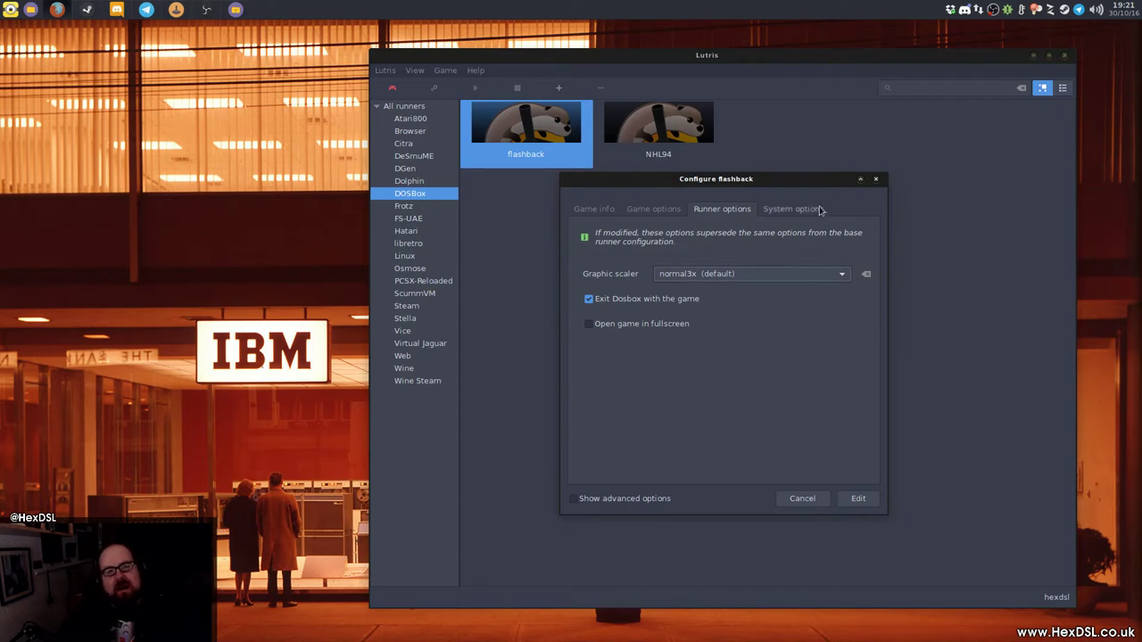
{"action": "left_click", "coordinate": [789, 209]}
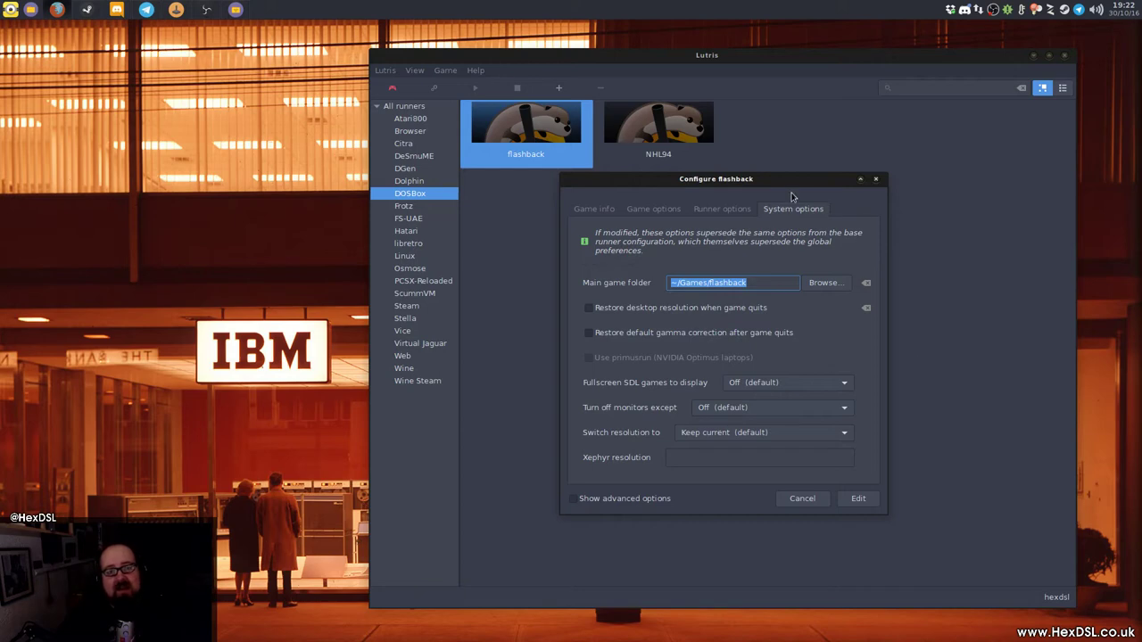
{"action": "left_click_drag", "start_coordinate": [789, 186], "coordinate": [1009, 121]}
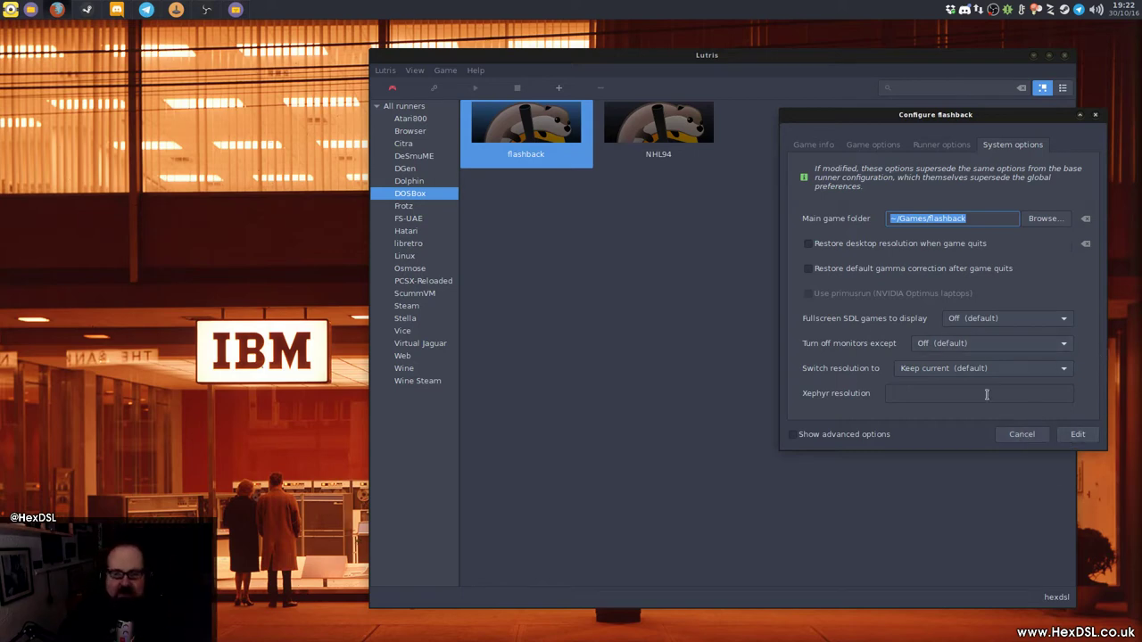
{"action": "left_click", "coordinate": [937, 146]}
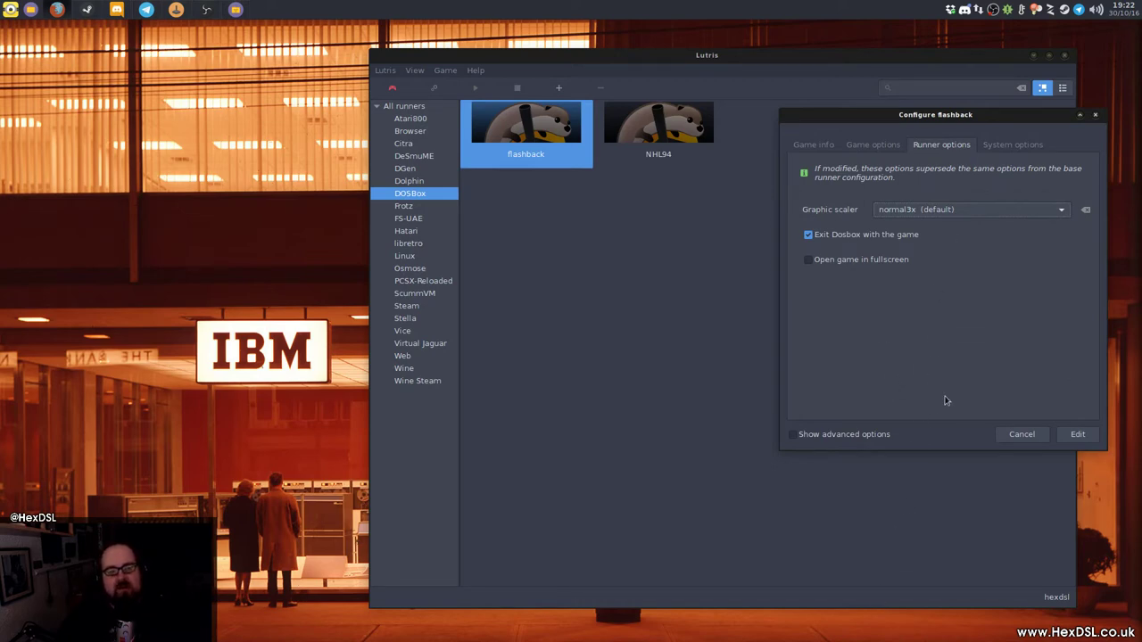
{"action": "left_click", "coordinate": [1041, 438]}
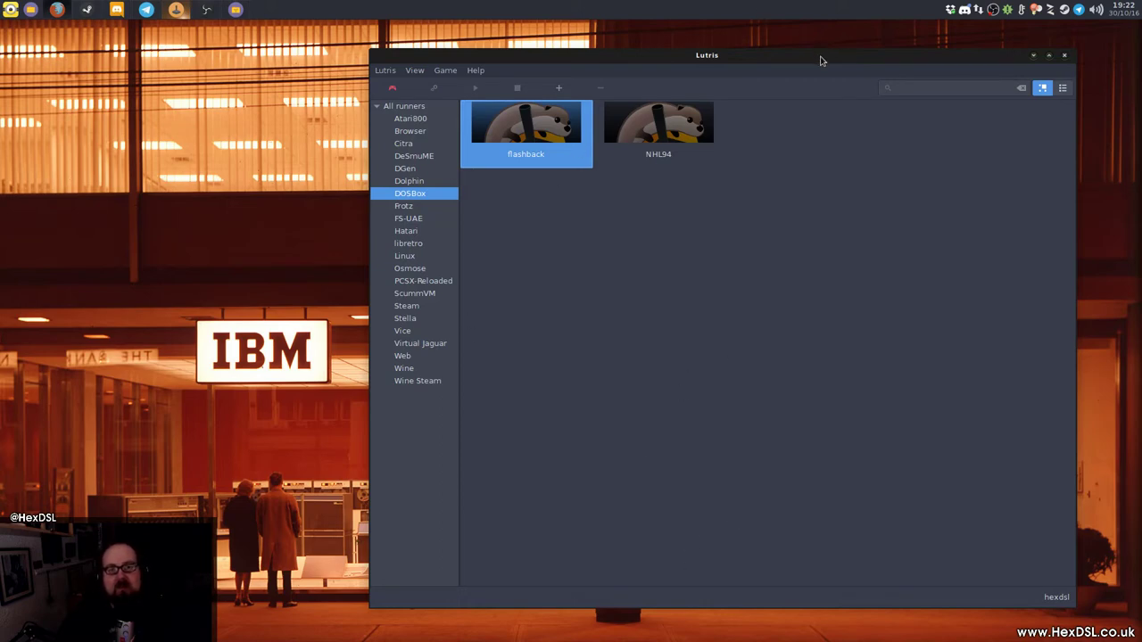
Step: Show the DGen games and open the configuration of Shining force
{"action": "left_click_drag", "start_coordinate": [816, 54], "coordinate": [873, 38]}
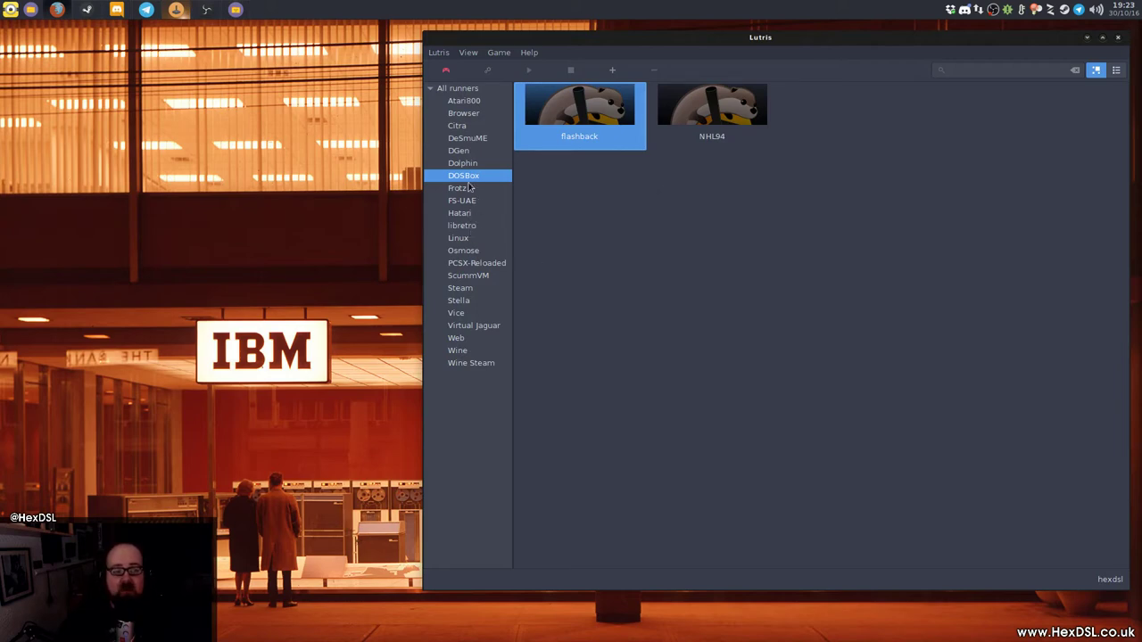
{"action": "left_click", "coordinate": [458, 152]}
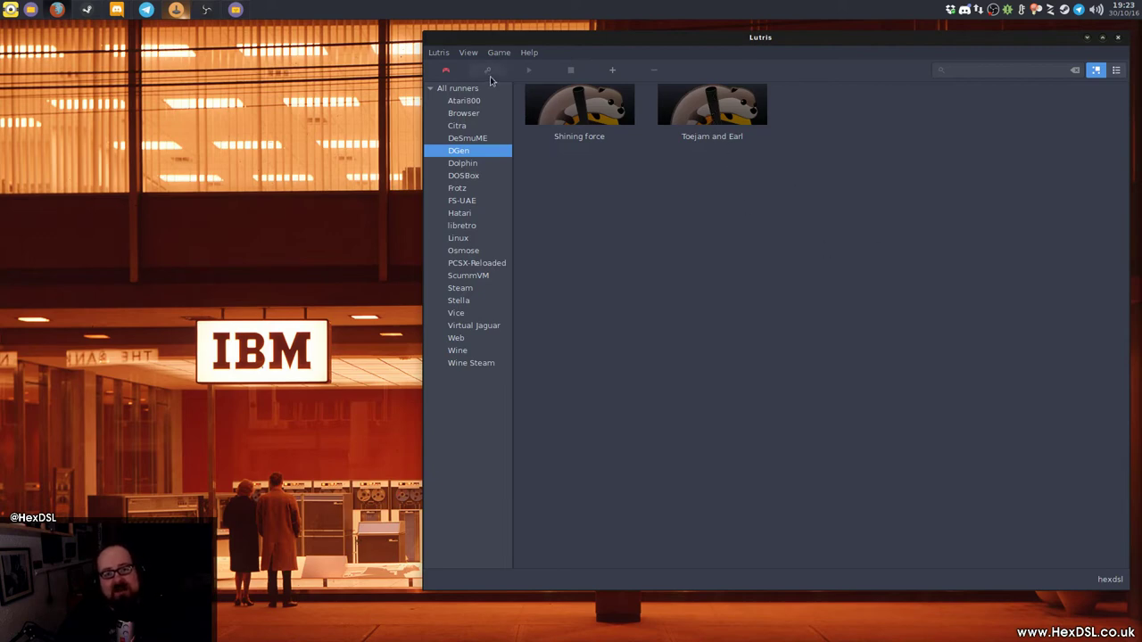
{"action": "left_click", "coordinate": [571, 119]}
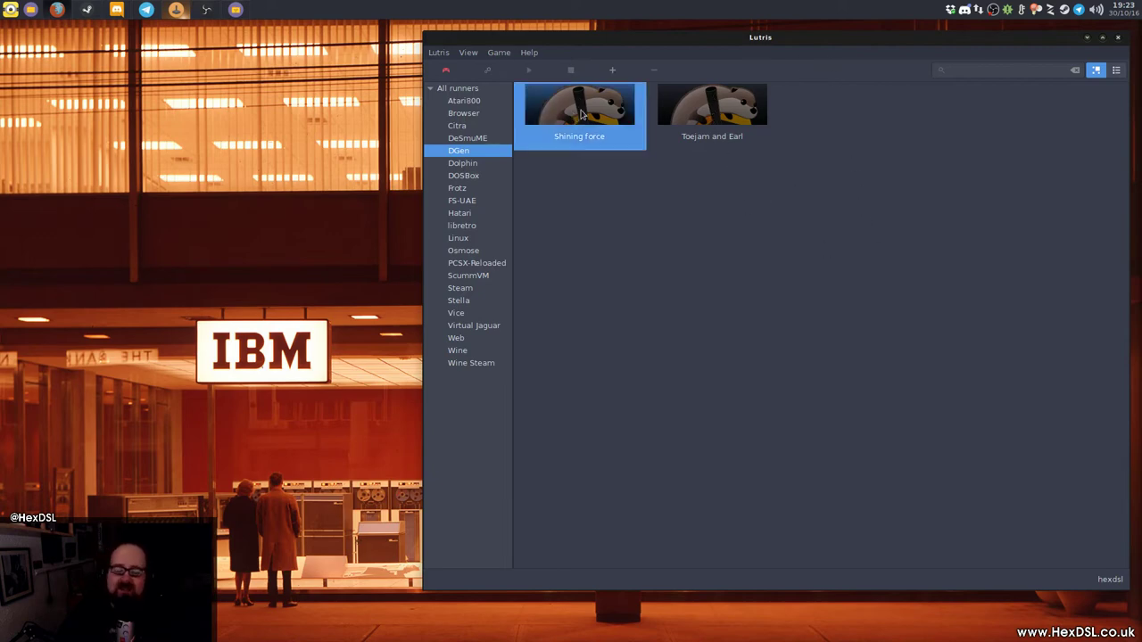
{"action": "left_click", "coordinate": [713, 139]}
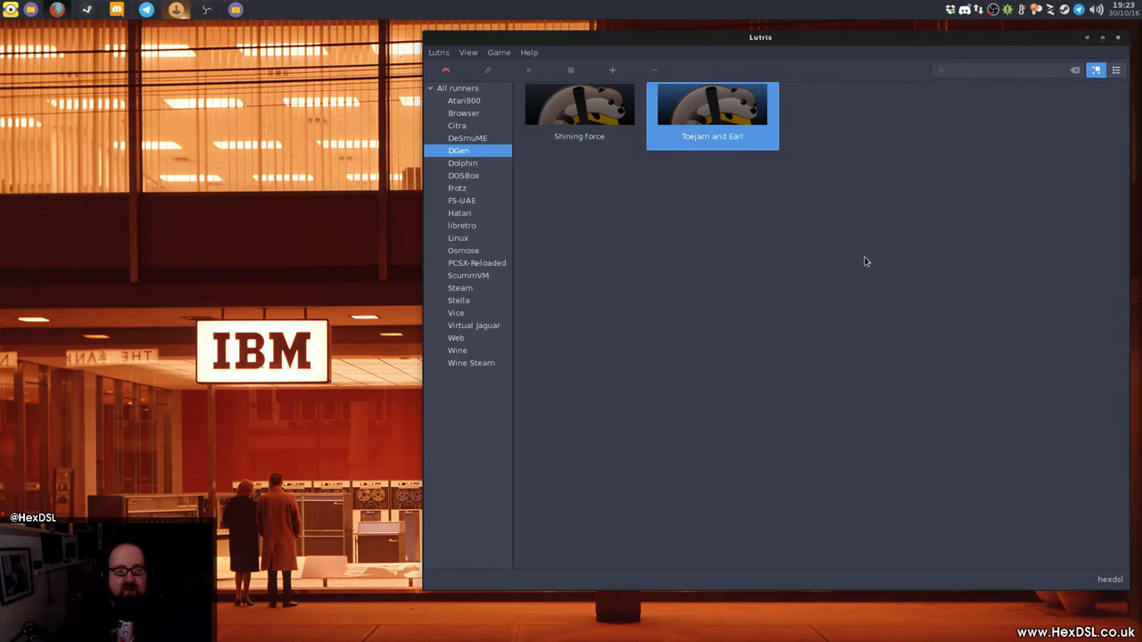
{"action": "left_click", "coordinate": [587, 132]}
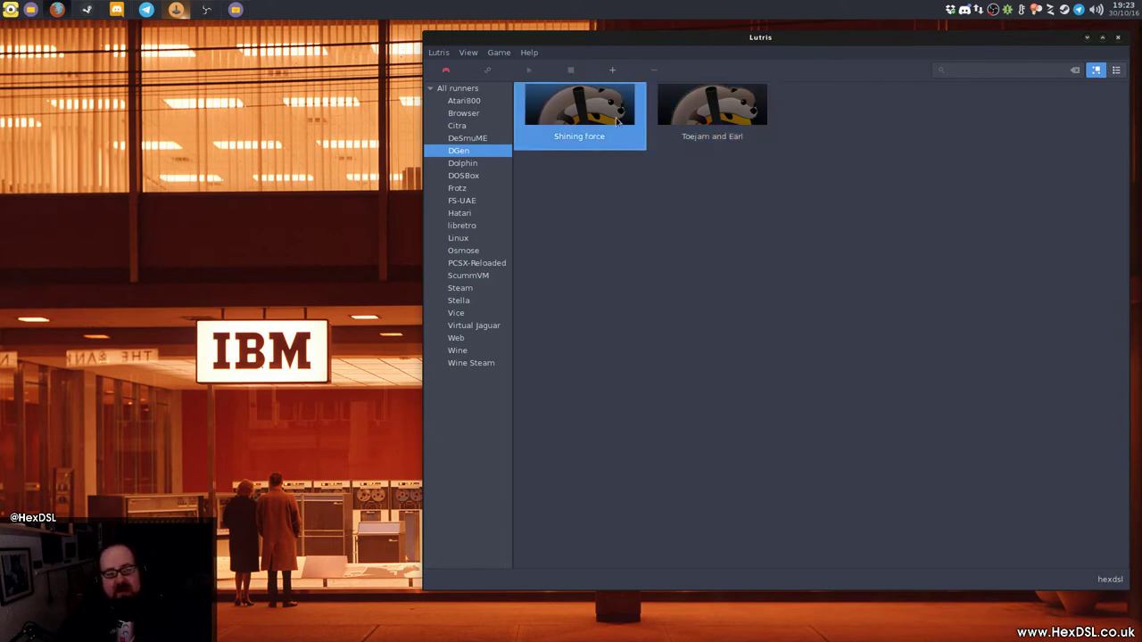
{"action": "right_click", "coordinate": [616, 119]}
{"action": "left_click", "coordinate": [673, 142]}
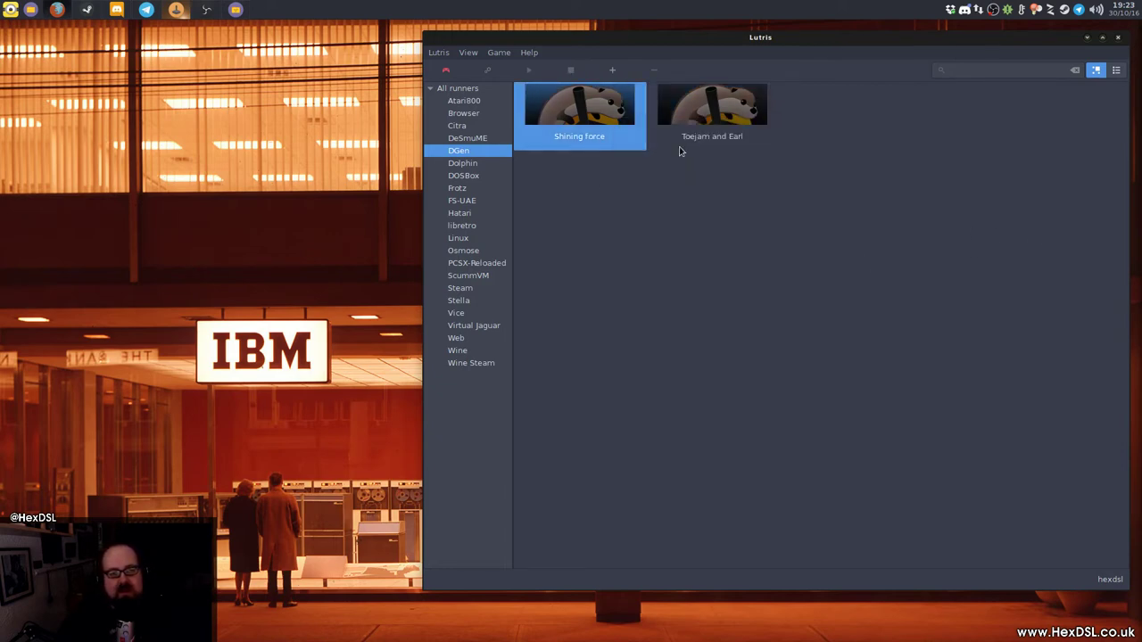
Step: Go through Shining force's game, runner and system options, and return to its game info
{"action": "left_click", "coordinate": [719, 191]}
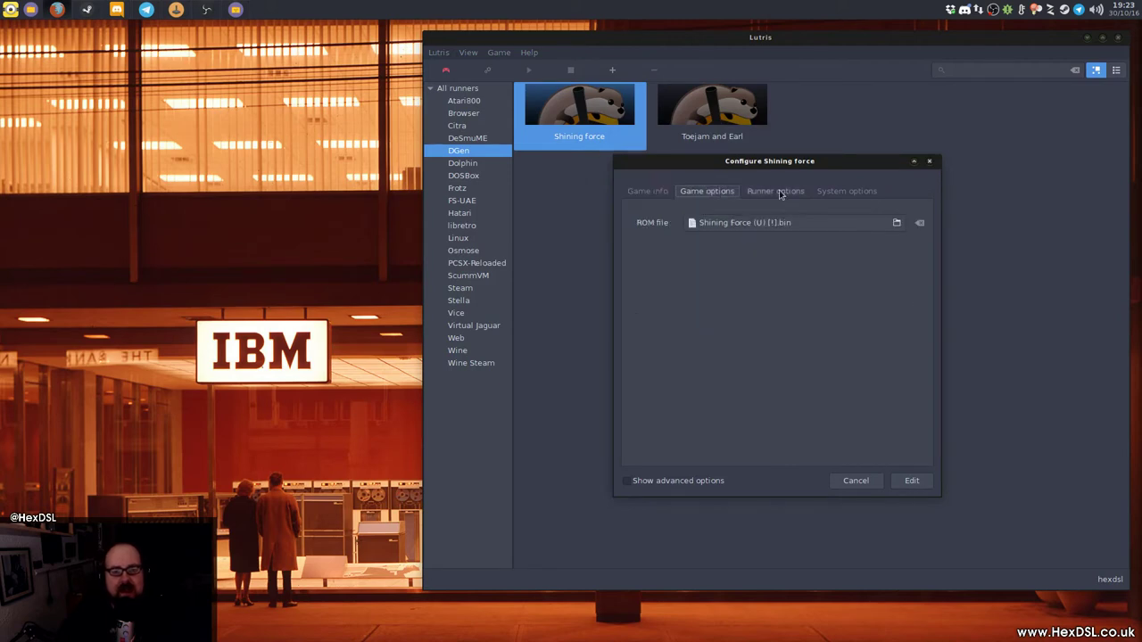
{"action": "left_click", "coordinate": [782, 191]}
{"action": "left_click", "coordinate": [821, 193]}
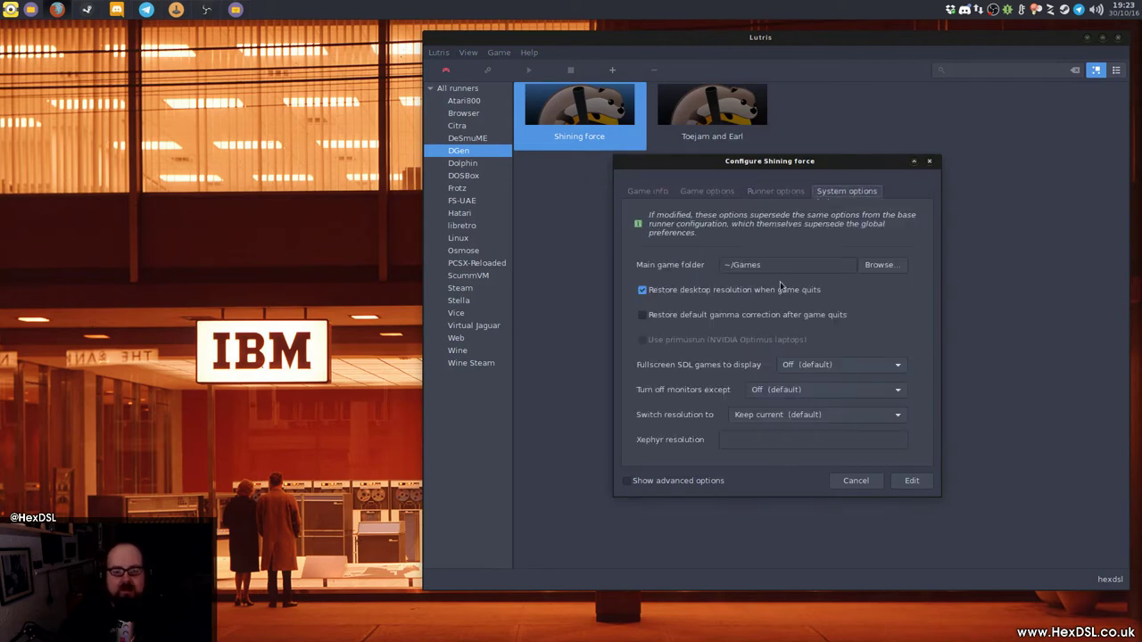
{"action": "left_click", "coordinate": [730, 192]}
{"action": "left_click", "coordinate": [672, 193]}
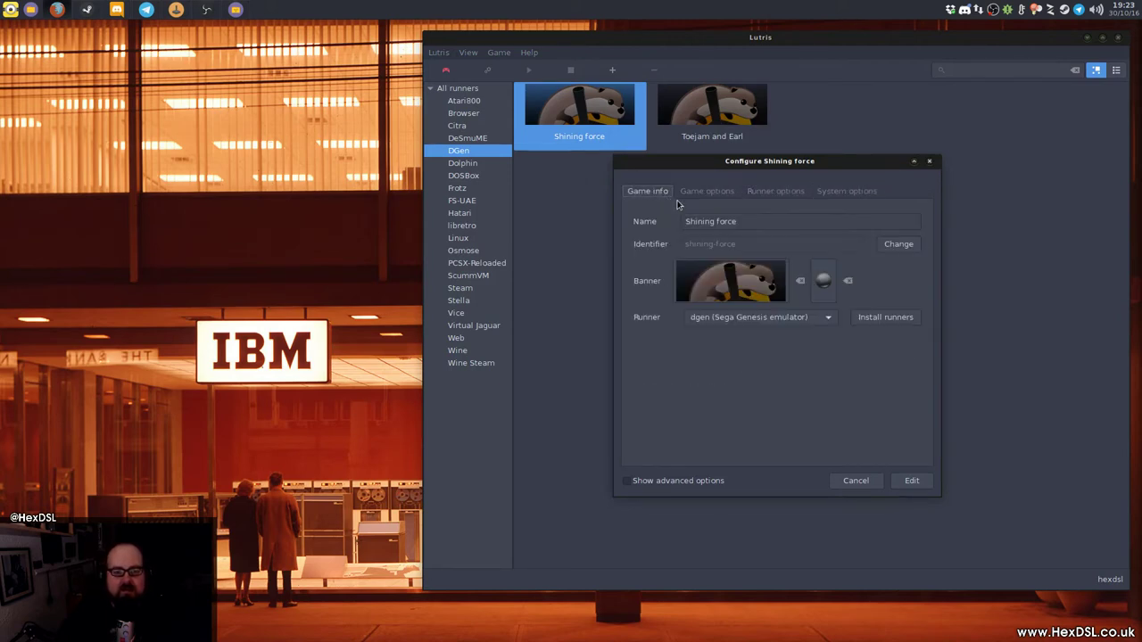
Step: View the runners that can be assigned to Shining force and close its configuration without saving
{"action": "left_click", "coordinate": [825, 317]}
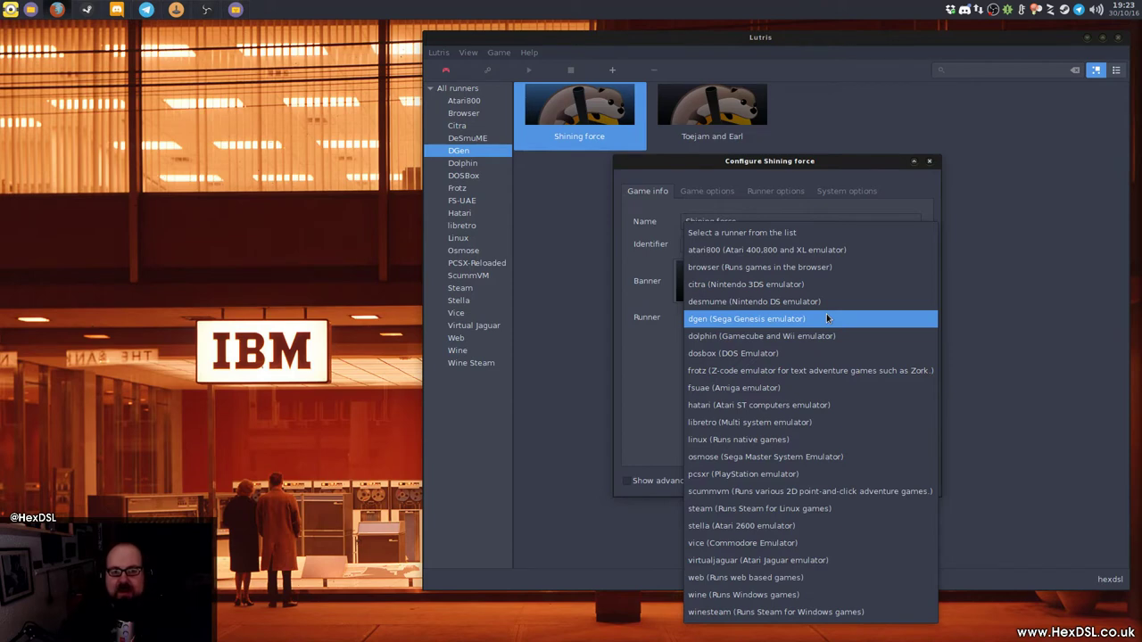
{"action": "left_click", "coordinate": [657, 354]}
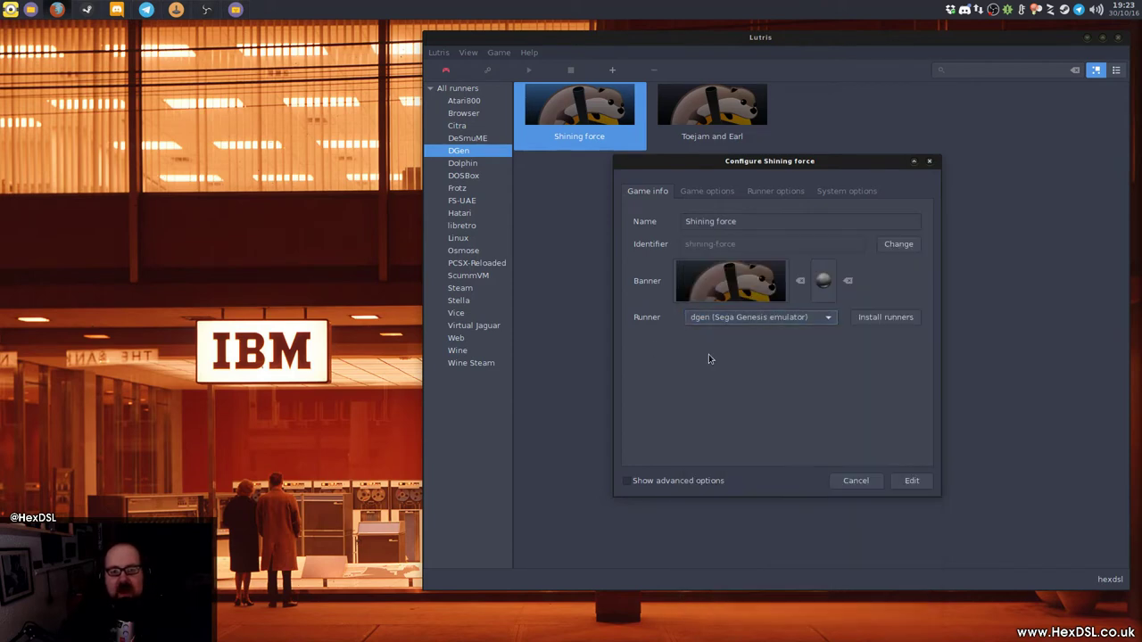
{"action": "left_click", "coordinate": [854, 482]}
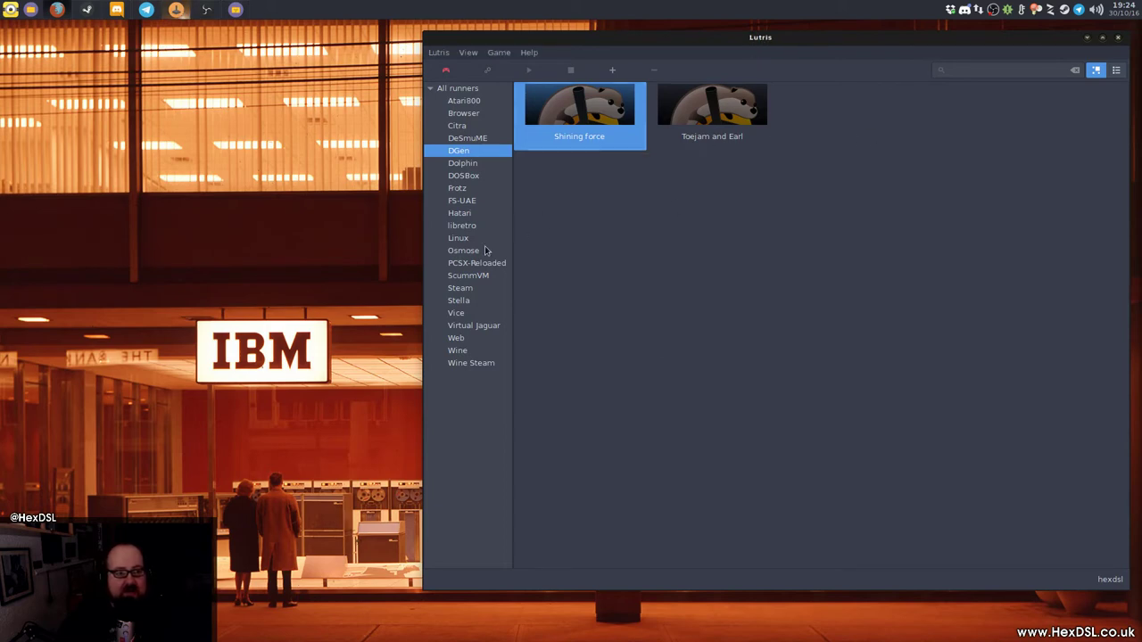
Step: Switch to the DOSBox games and open the configuration of NHL94
{"action": "left_click", "coordinate": [468, 177]}
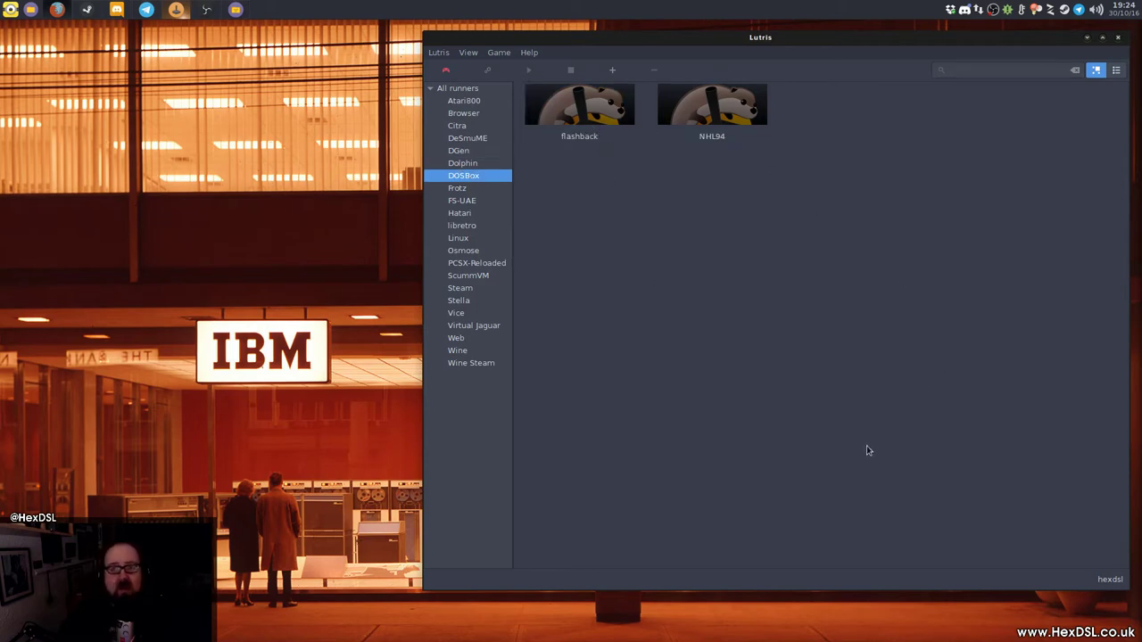
{"action": "right_click", "coordinate": [728, 118]}
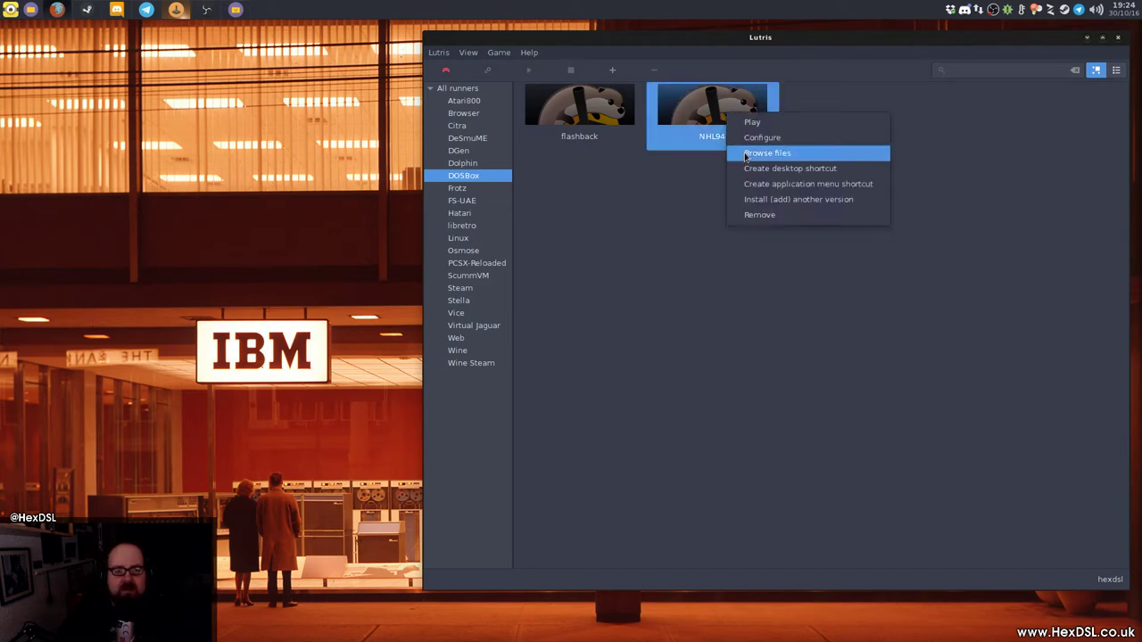
{"action": "left_click", "coordinate": [780, 141]}
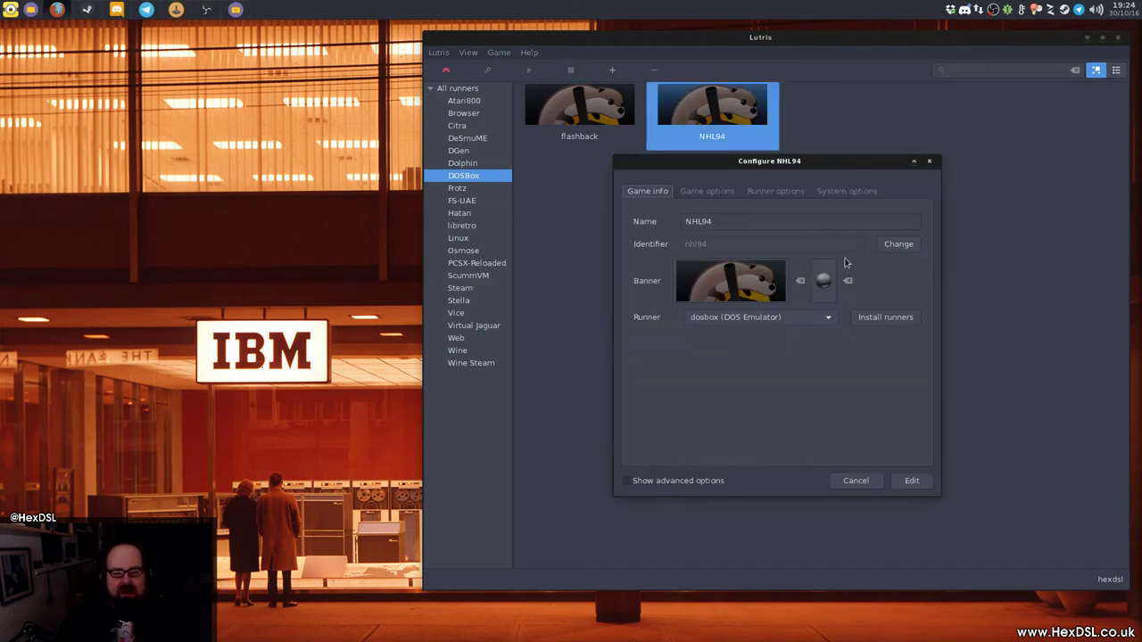
Step: Review NHL94's game, runner and system options, including the choices for turning off monitors, keeping Off (default)
{"action": "left_click", "coordinate": [727, 193]}
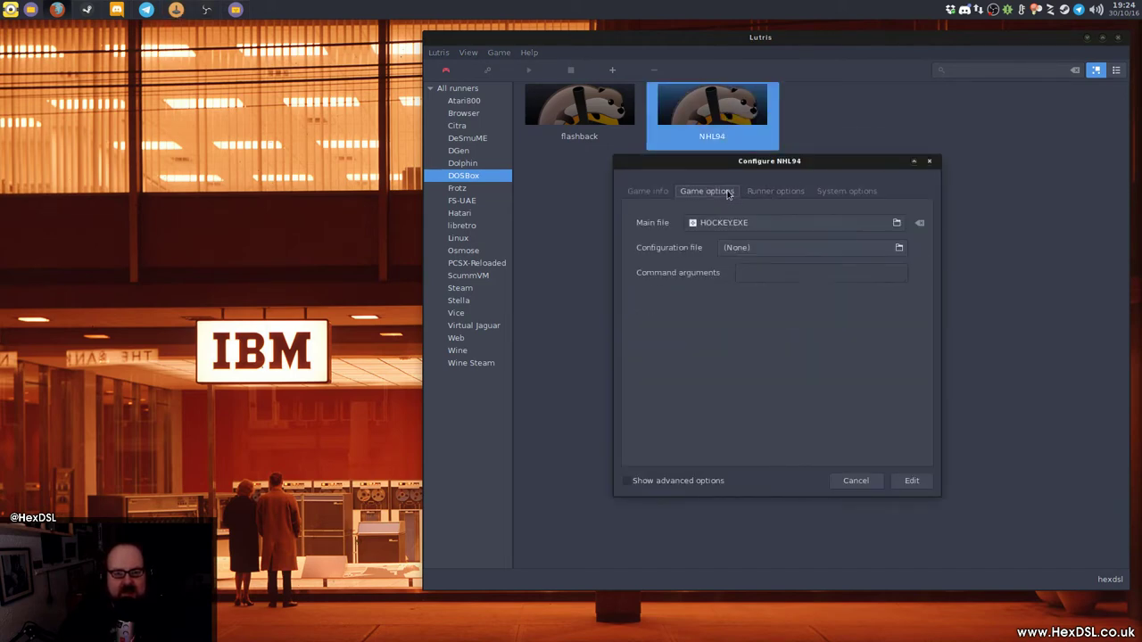
{"action": "left_click", "coordinate": [846, 191]}
{"action": "left_click", "coordinate": [785, 192]}
{"action": "left_click", "coordinate": [814, 196]}
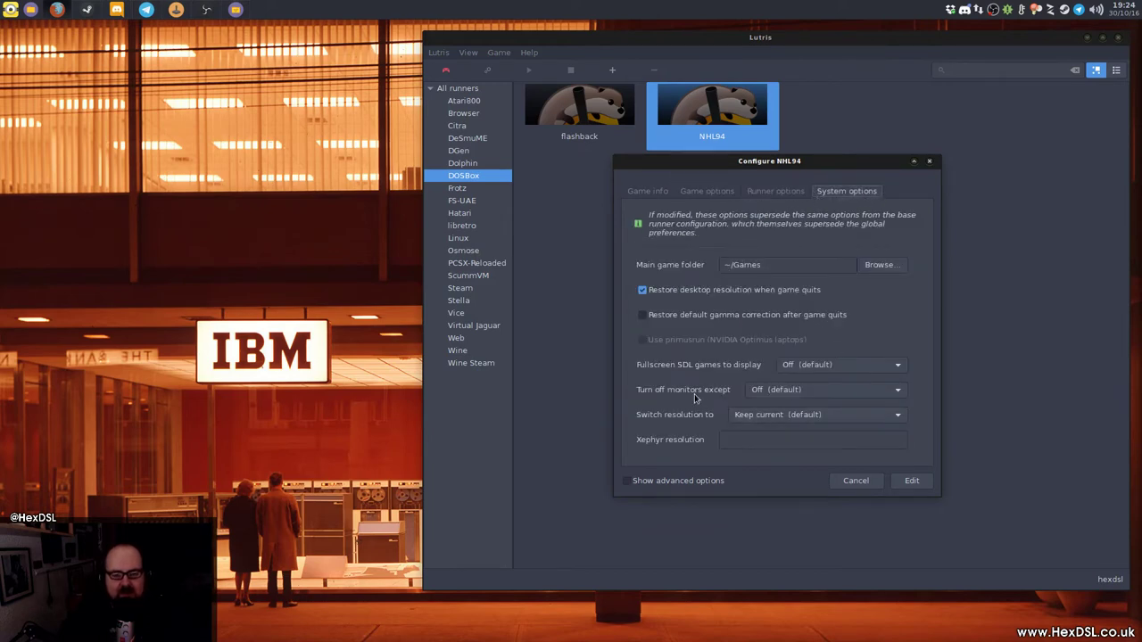
{"action": "left_click", "coordinate": [776, 391]}
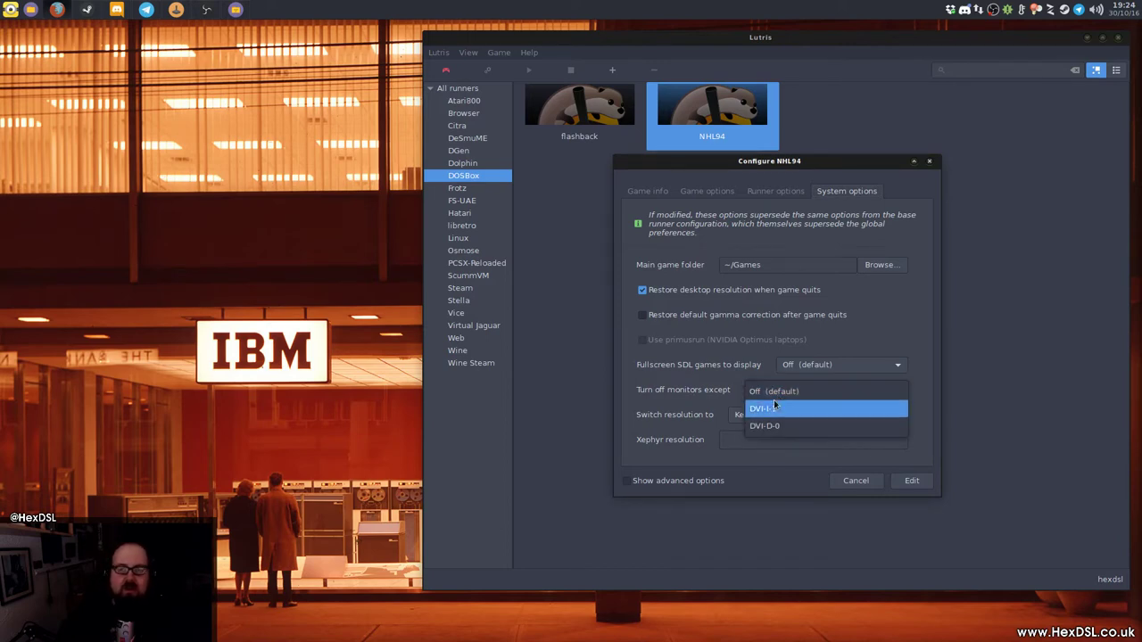
{"action": "left_click", "coordinate": [773, 398]}
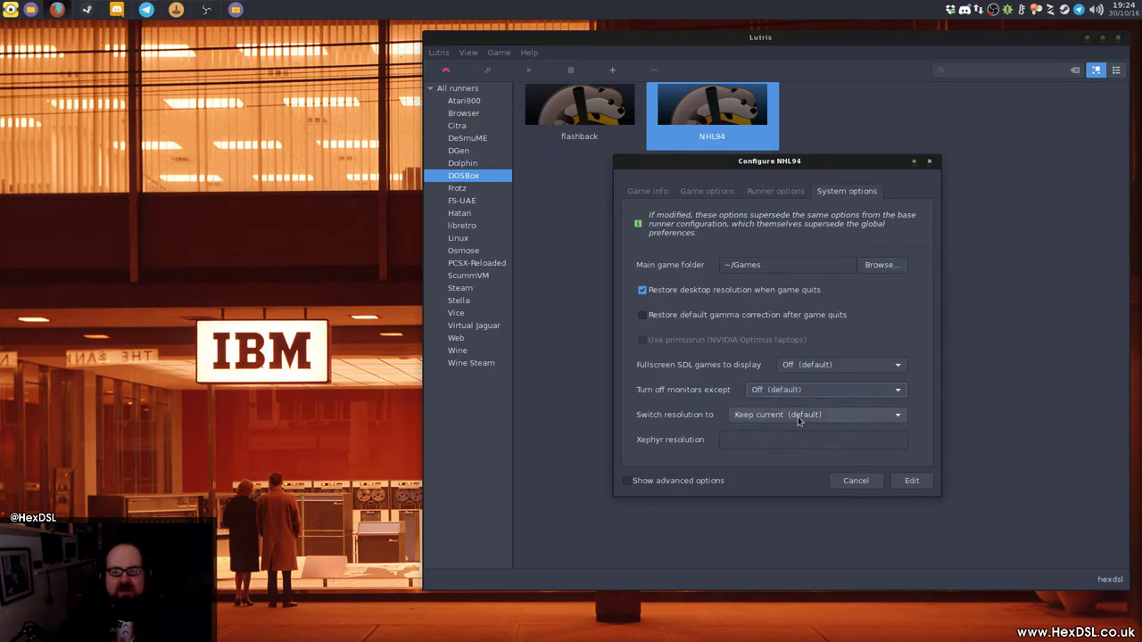
Step: View the resolutions NHL94 can switch to, keep it at Keep current (default), and save the game's configuration
{"action": "mouse_move", "coordinate": [773, 323]}
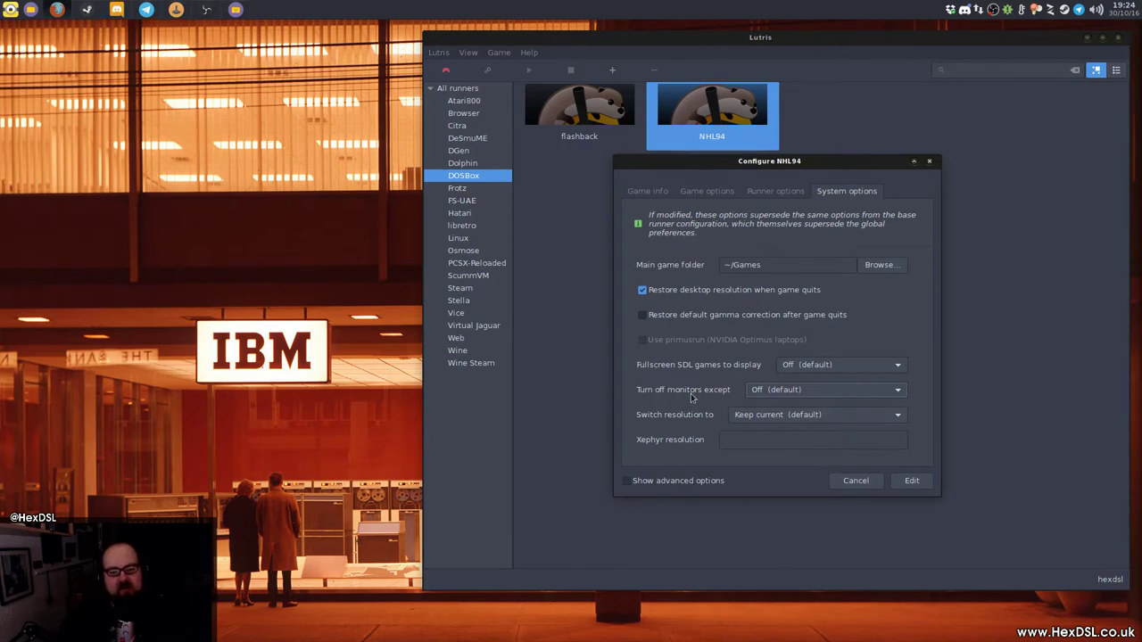
{"action": "left_click", "coordinate": [777, 416]}
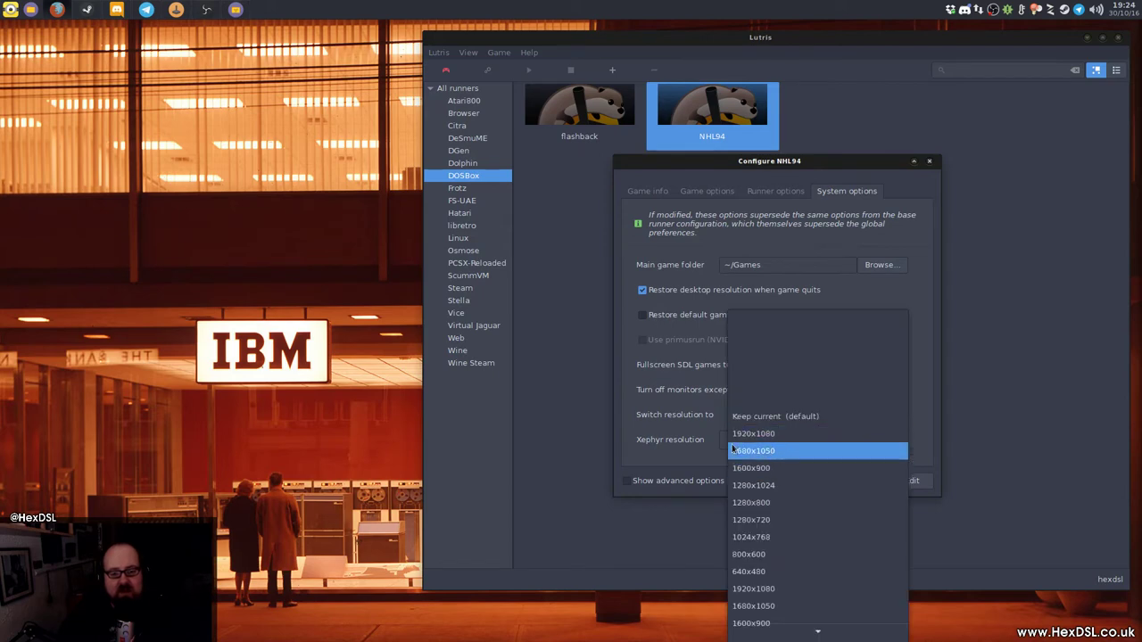
{"action": "left_click", "coordinate": [660, 416]}
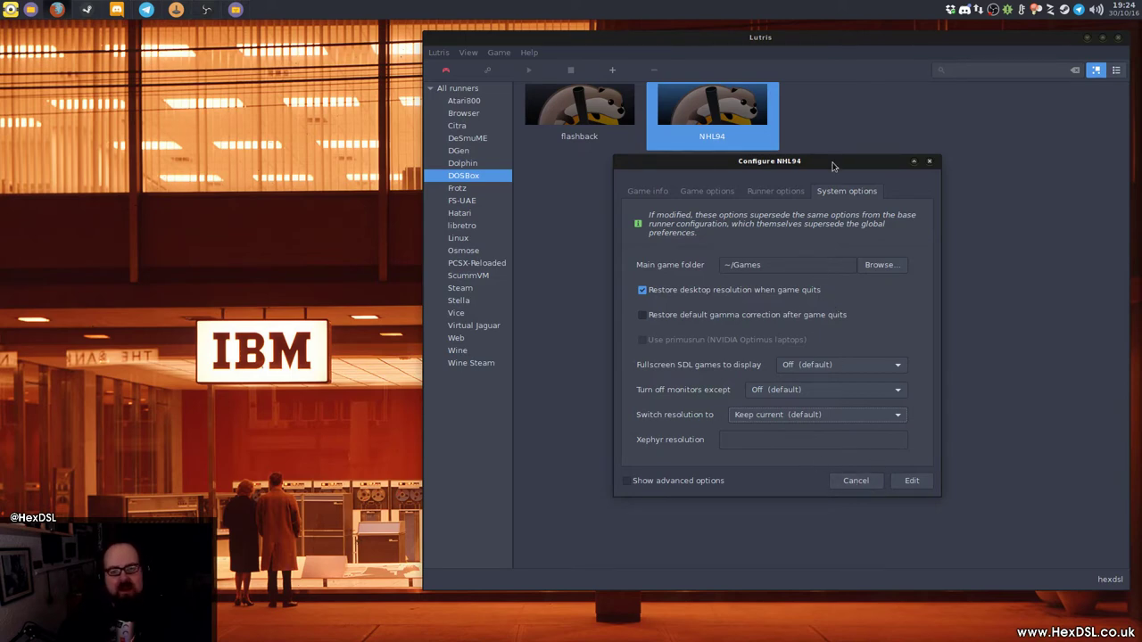
{"action": "left_click_drag", "start_coordinate": [834, 162], "coordinate": [791, 77]}
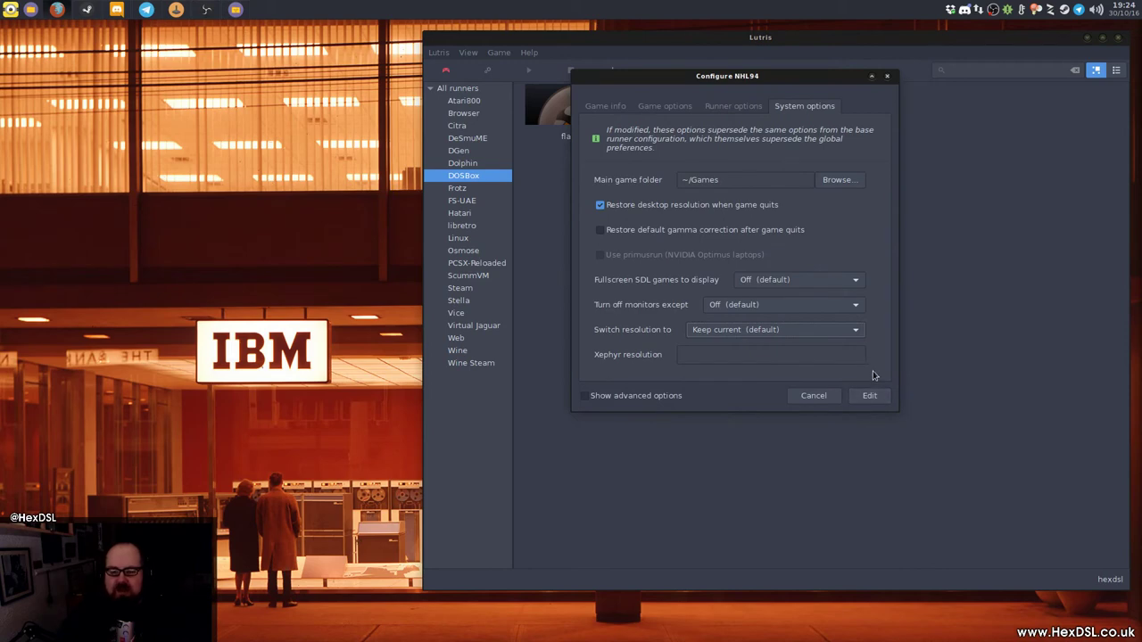
{"action": "left_click", "coordinate": [867, 396]}
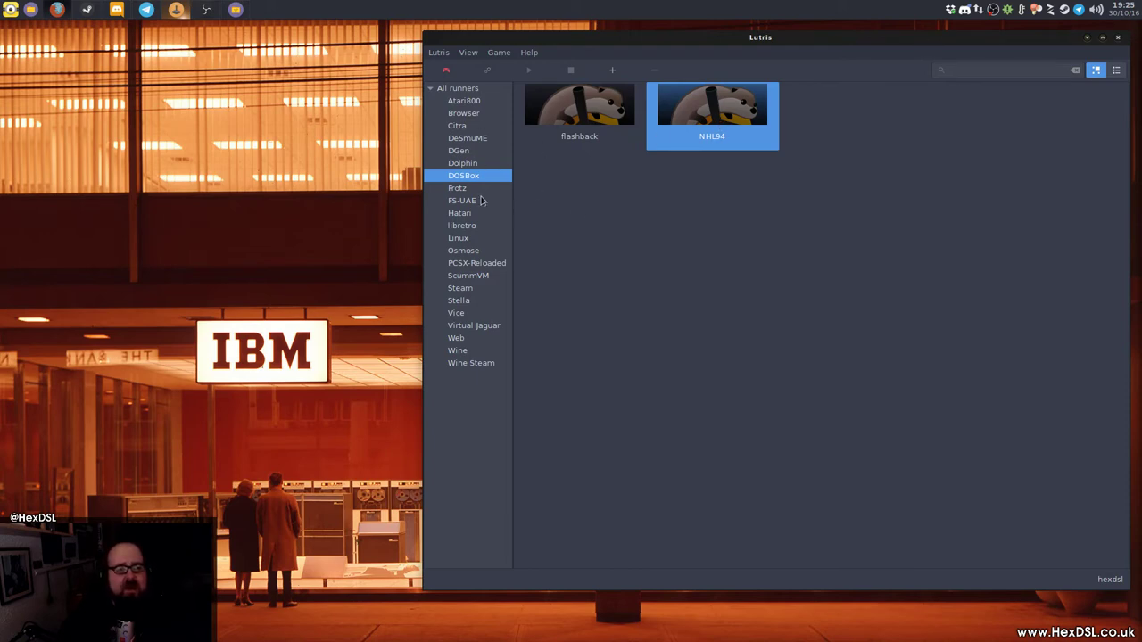
Step: Open the configuration of the DOSBox game flashback, view its custom banner image chooser, and cancel both without changes
{"action": "left_click", "coordinate": [459, 289]}
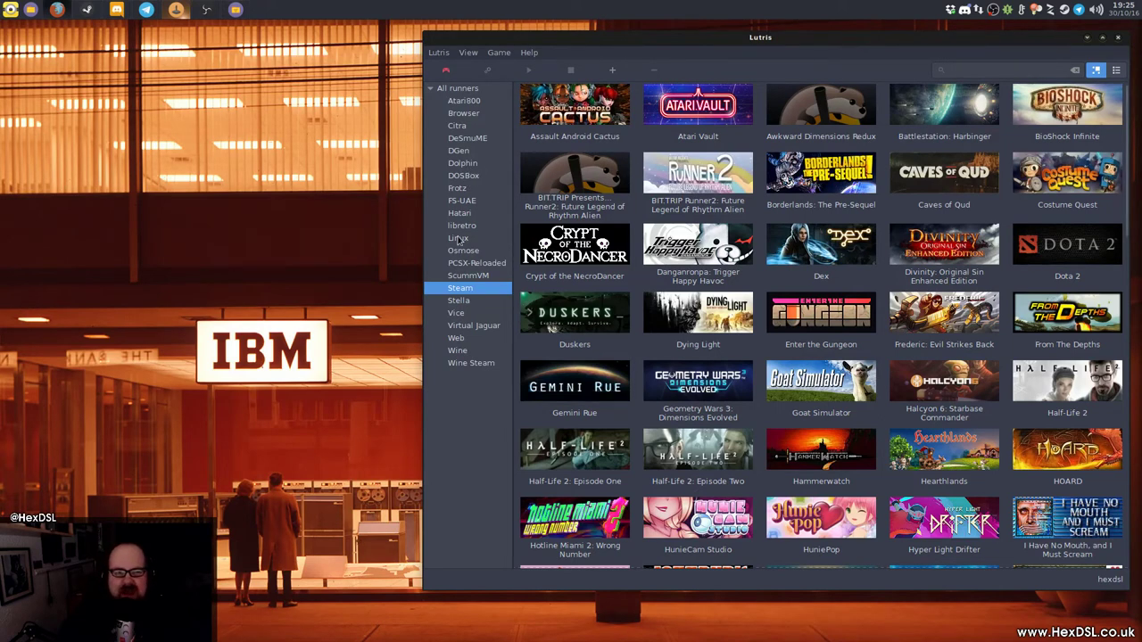
{"action": "left_click", "coordinate": [464, 176]}
{"action": "left_click", "coordinate": [605, 102]}
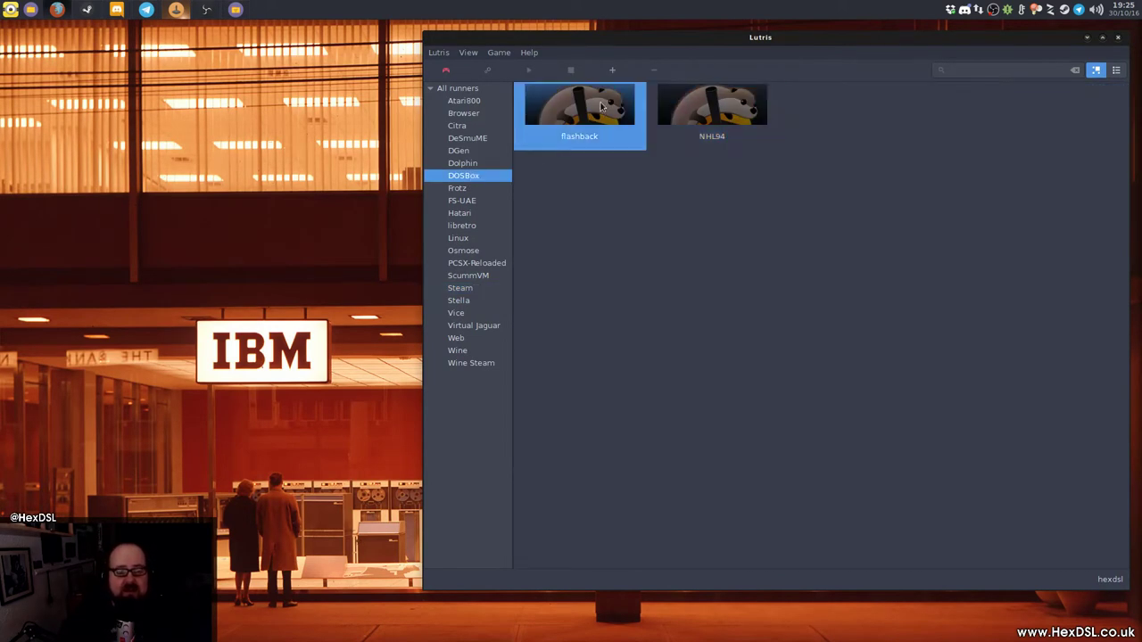
{"action": "right_click", "coordinate": [605, 103]}
{"action": "left_click", "coordinate": [639, 128]}
{"action": "left_click", "coordinate": [747, 292]}
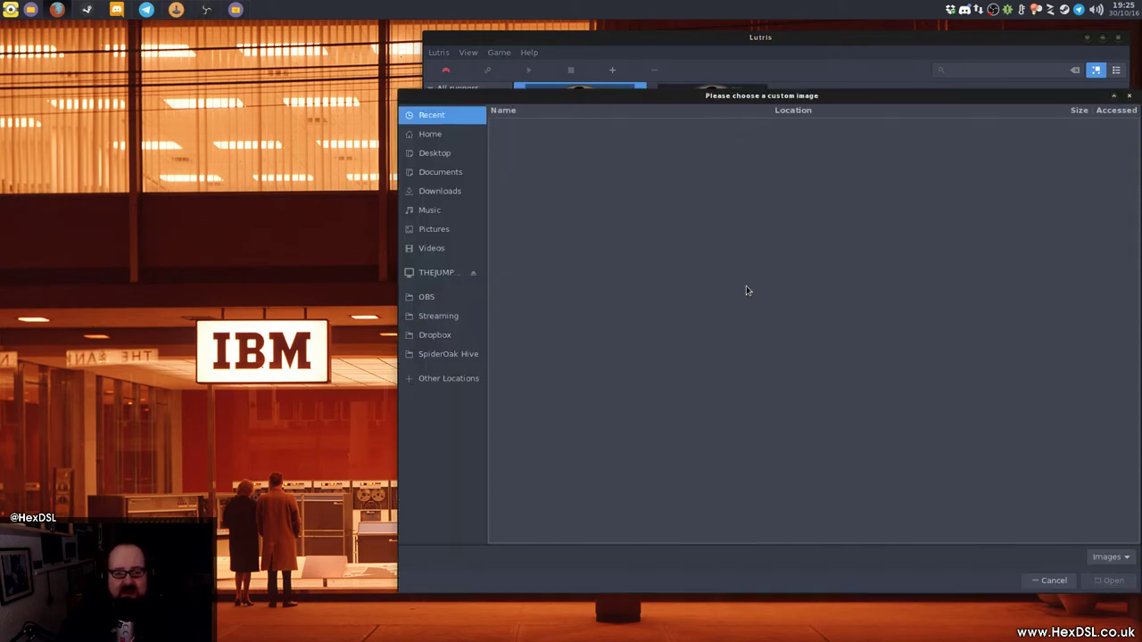
{"action": "left_click", "coordinate": [1055, 582]}
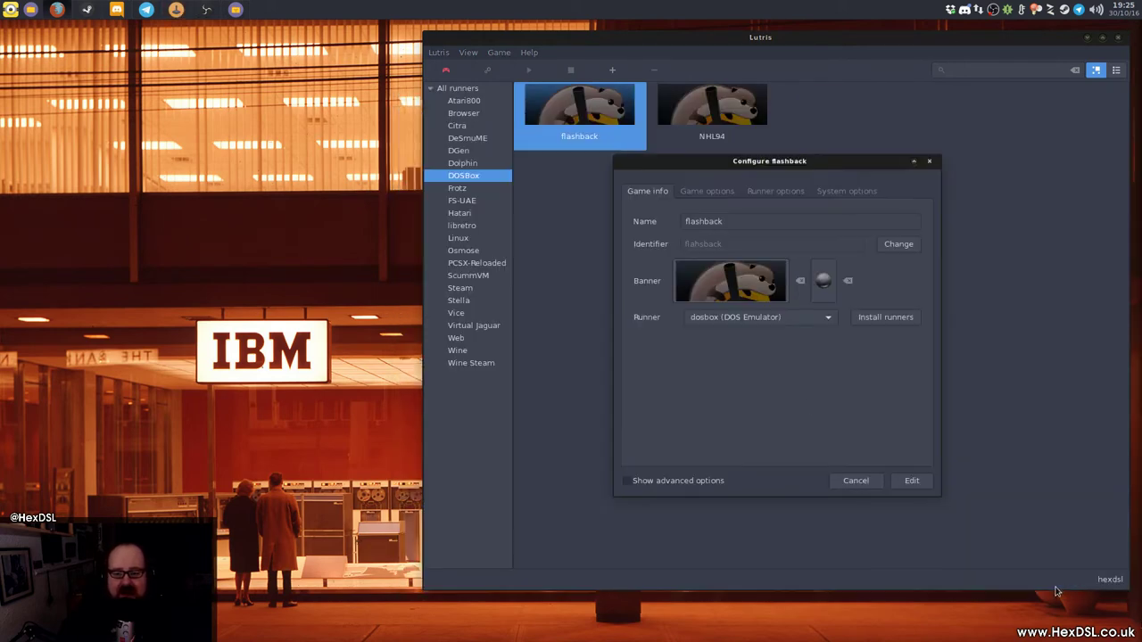
{"action": "left_click", "coordinate": [857, 482]}
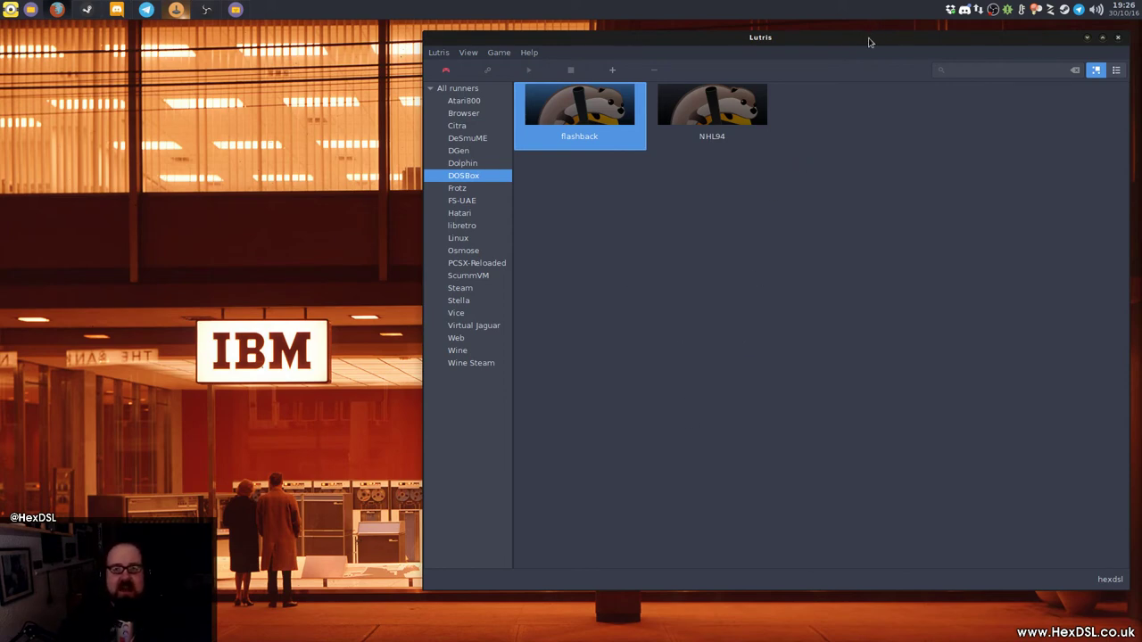
Step: Look through the game lists of several runners, including Osmose, Vice, Web, Wine, FS-UAE, Hatari, libretro and Dolphin
{"action": "left_click_drag", "start_coordinate": [868, 38], "coordinate": [830, 47]}
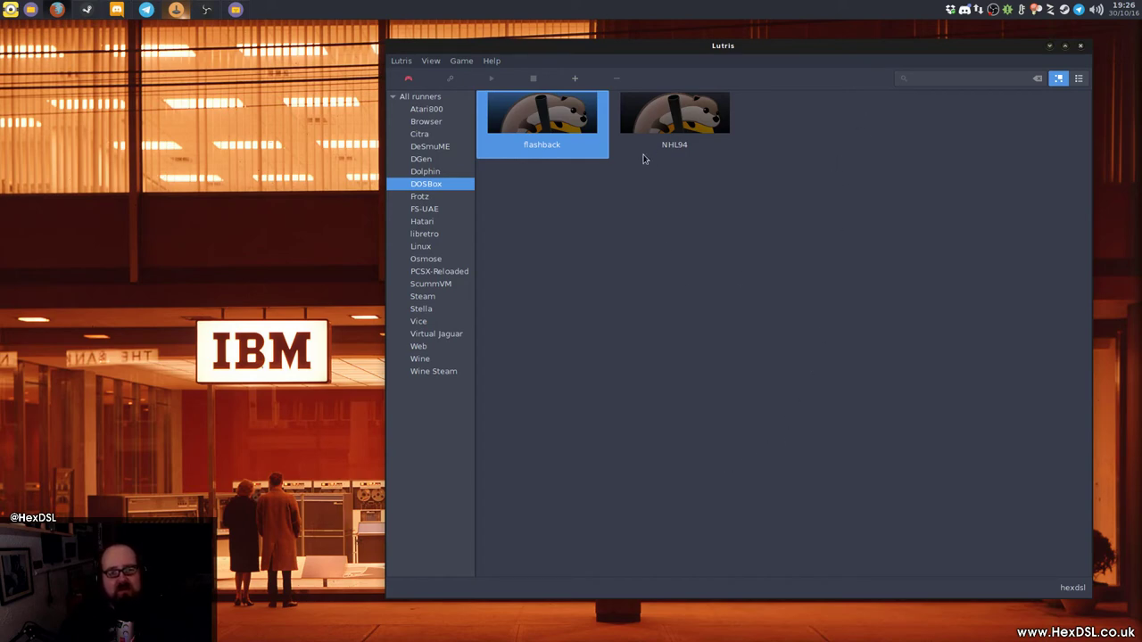
{"action": "left_click", "coordinate": [439, 261]}
{"action": "left_click", "coordinate": [449, 321]}
{"action": "left_click", "coordinate": [443, 346]}
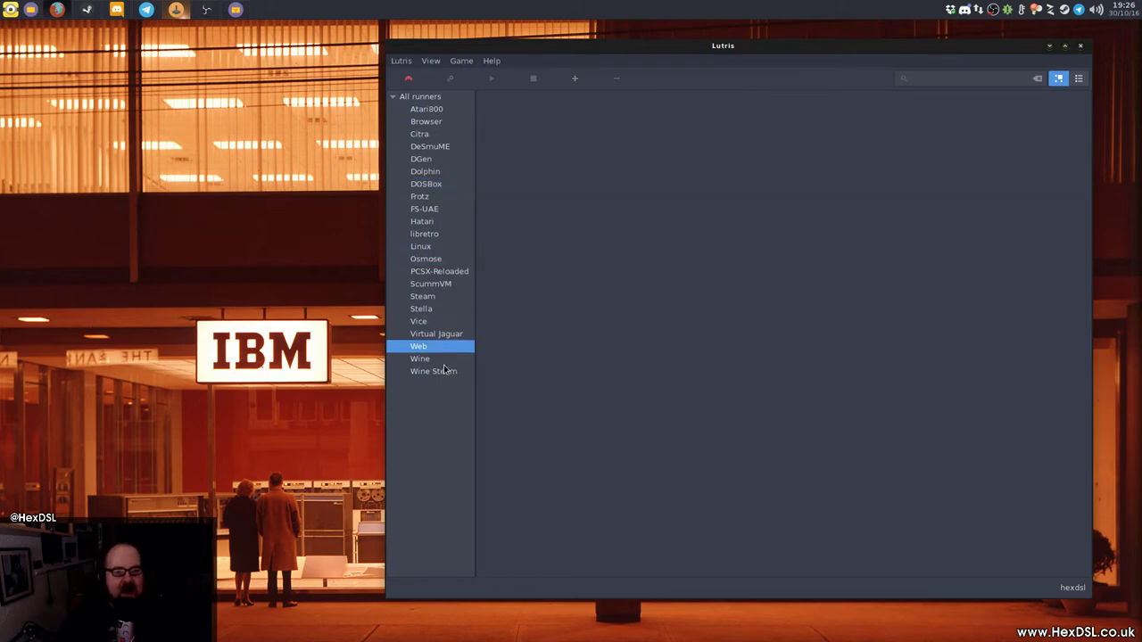
{"action": "left_click", "coordinate": [444, 361]}
{"action": "left_click", "coordinate": [421, 210]}
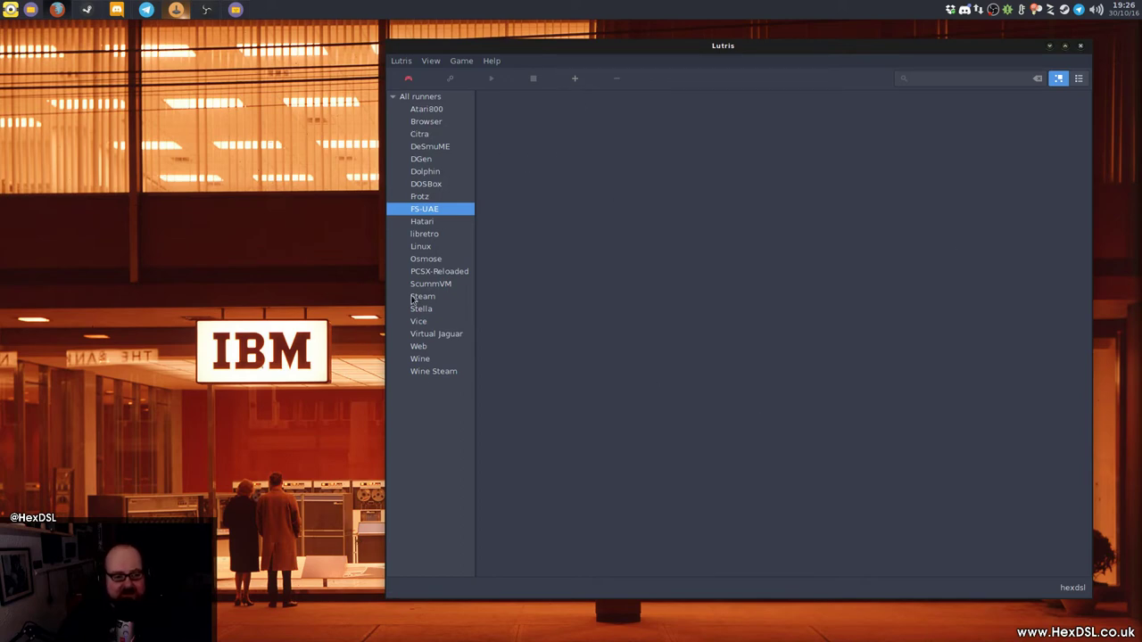
{"action": "left_click", "coordinate": [454, 223]}
{"action": "left_click", "coordinate": [457, 234]}
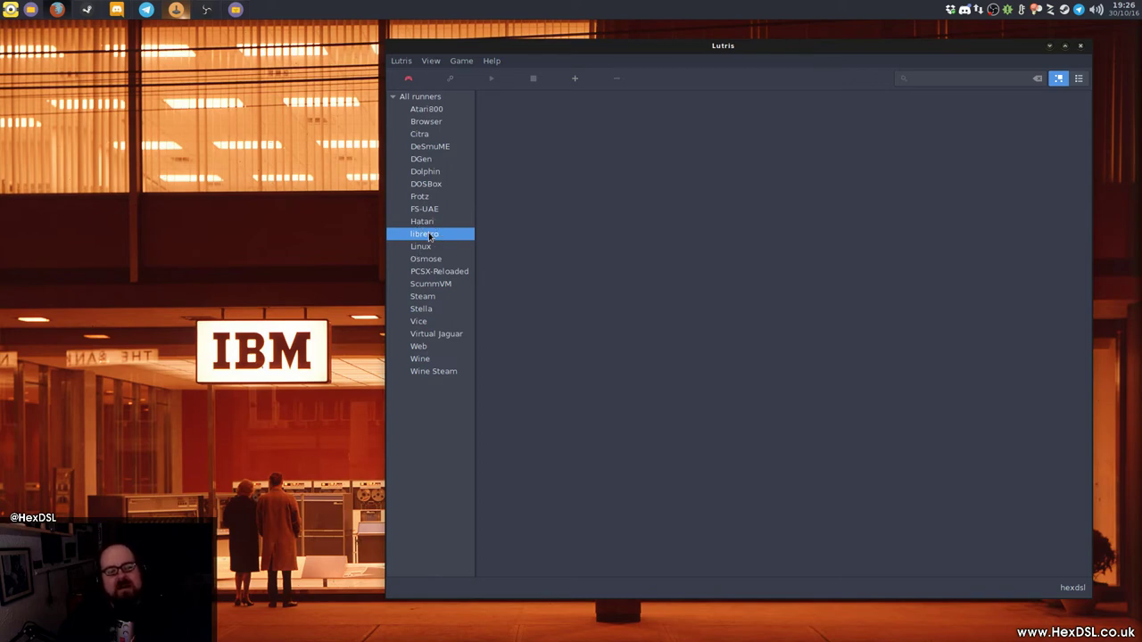
{"action": "left_click", "coordinate": [437, 172]}
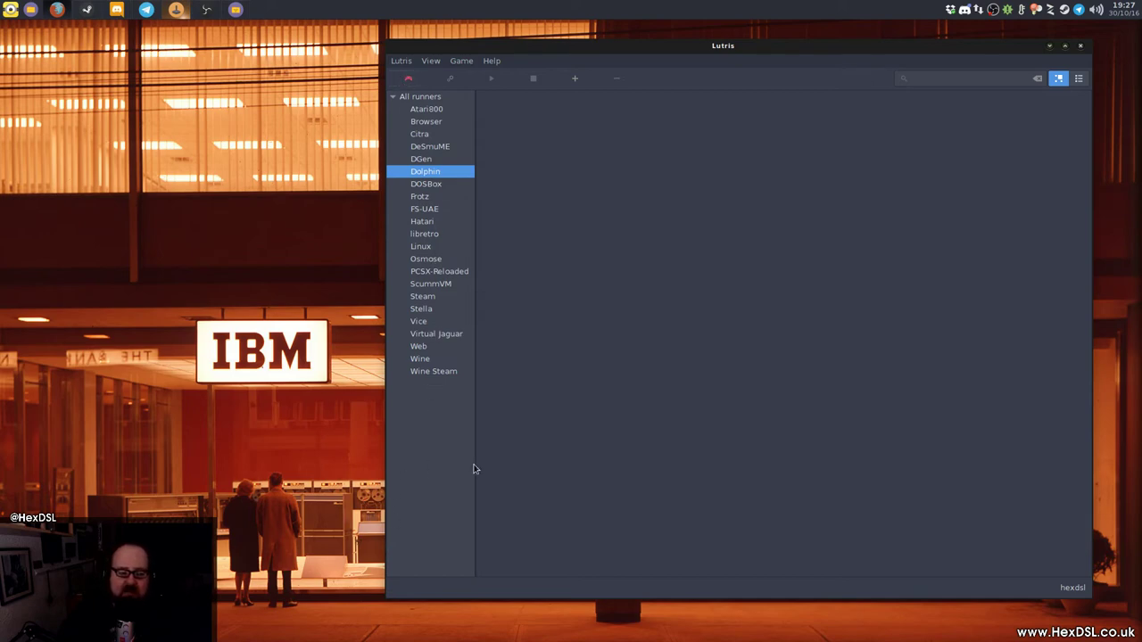
Step: Widen the runner side panel and look over the view and application commands without choosing any
{"action": "left_click_drag", "start_coordinate": [476, 464], "coordinate": [518, 455]}
{"action": "mouse_move", "coordinate": [565, 50]}
{"action": "left_mouse_down"}
{"action": "mouse_move", "coordinate": [538, 46]}
{"action": "mouse_move", "coordinate": [560, 42]}
{"action": "left_mouse_up"}
{"action": "left_click", "coordinate": [426, 55]}
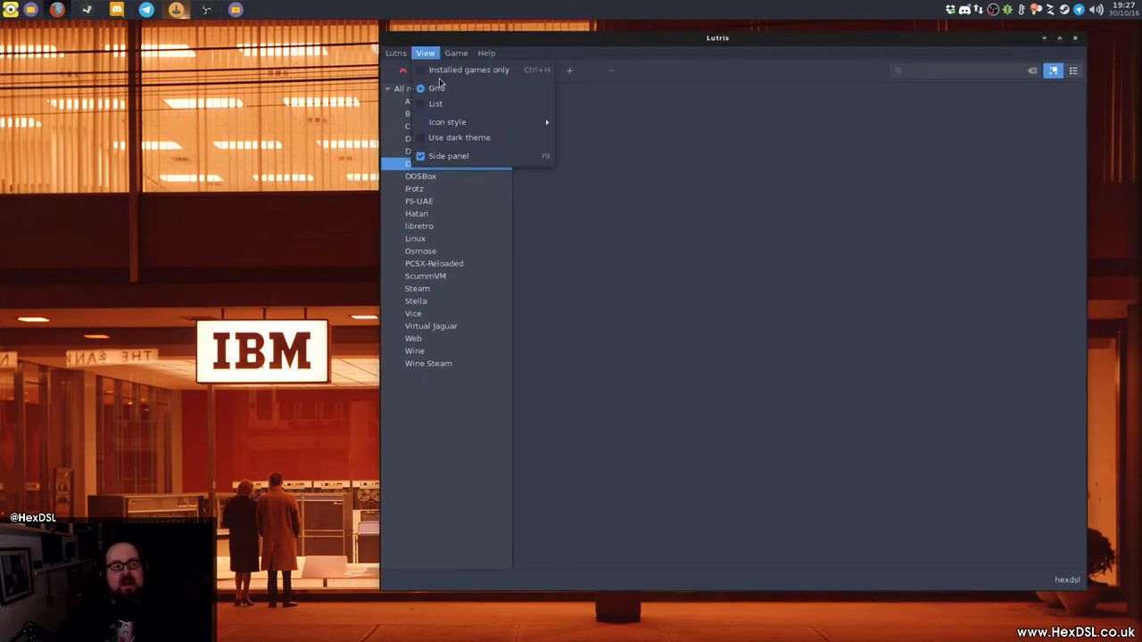
{"action": "mouse_move", "coordinate": [395, 53]}
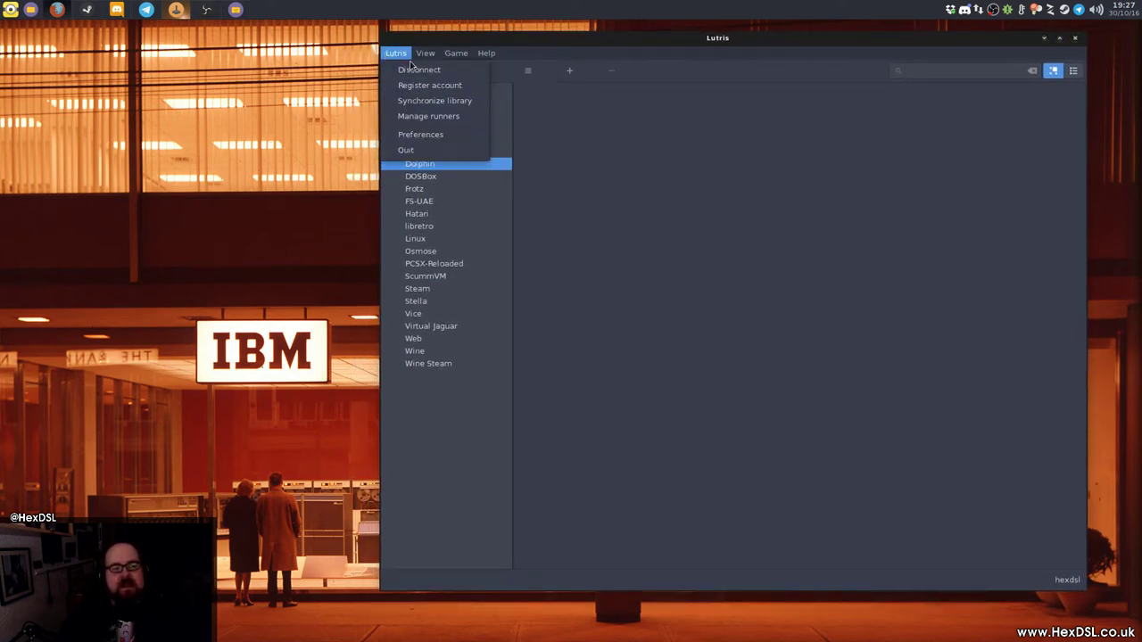
{"action": "left_click", "coordinate": [744, 198]}
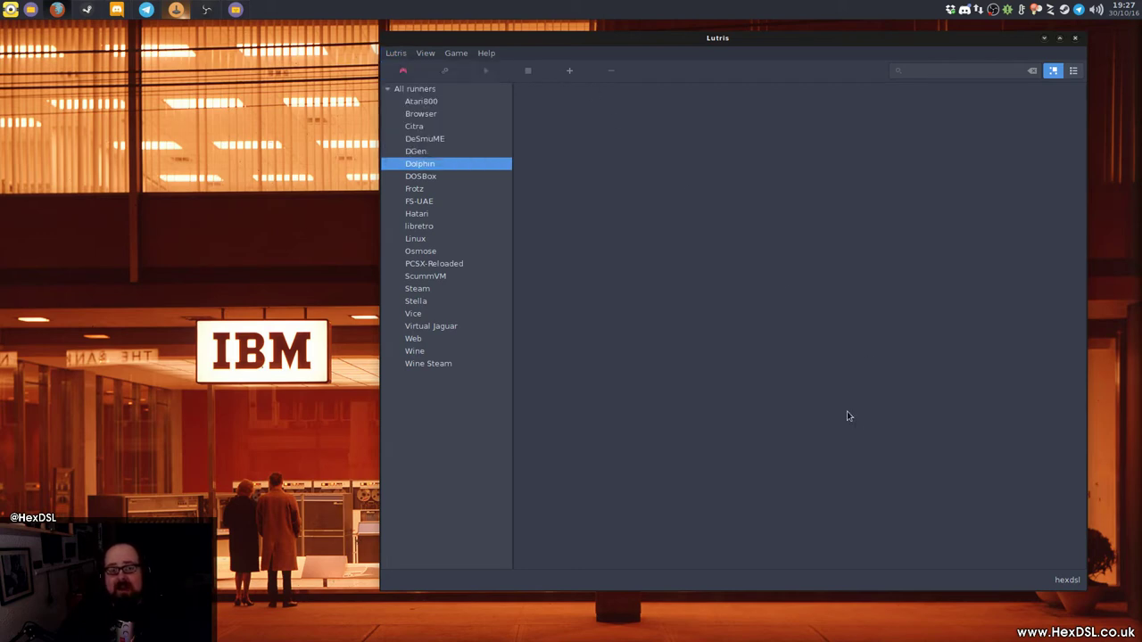
{"action": "mouse_move", "coordinate": [895, 41]}
{"action": "left_mouse_down"}
{"action": "mouse_move", "coordinate": [891, 70]}
{"action": "mouse_move", "coordinate": [881, 29]}
{"action": "left_mouse_up"}
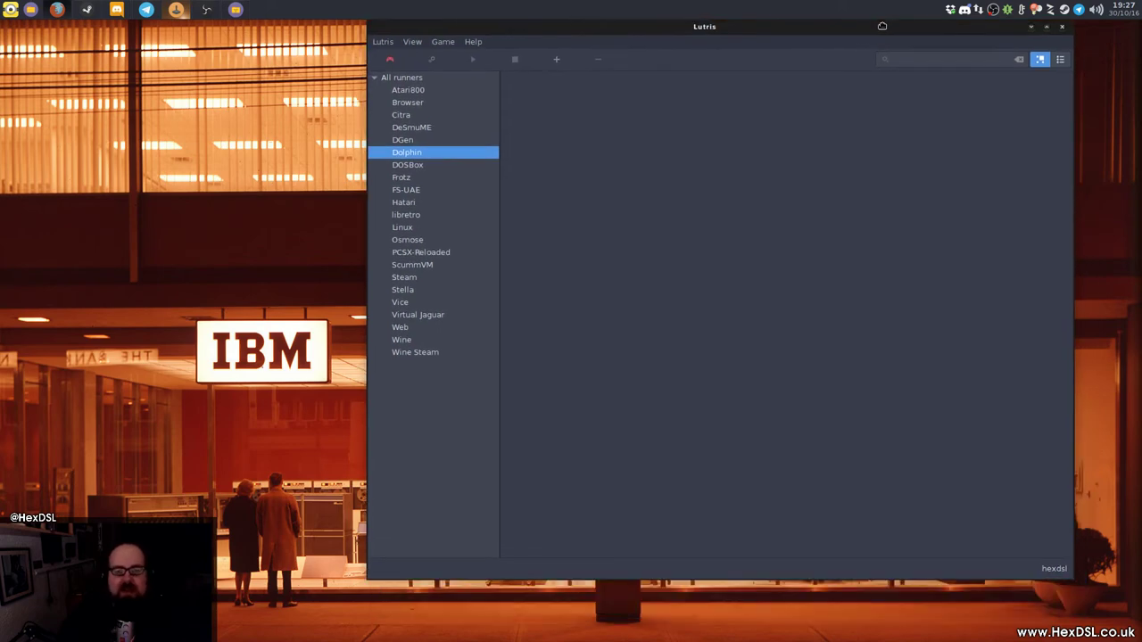
Step: Show the games of all runners and browse the library from its beginning through the games starting with B
{"action": "left_click", "coordinate": [412, 79]}
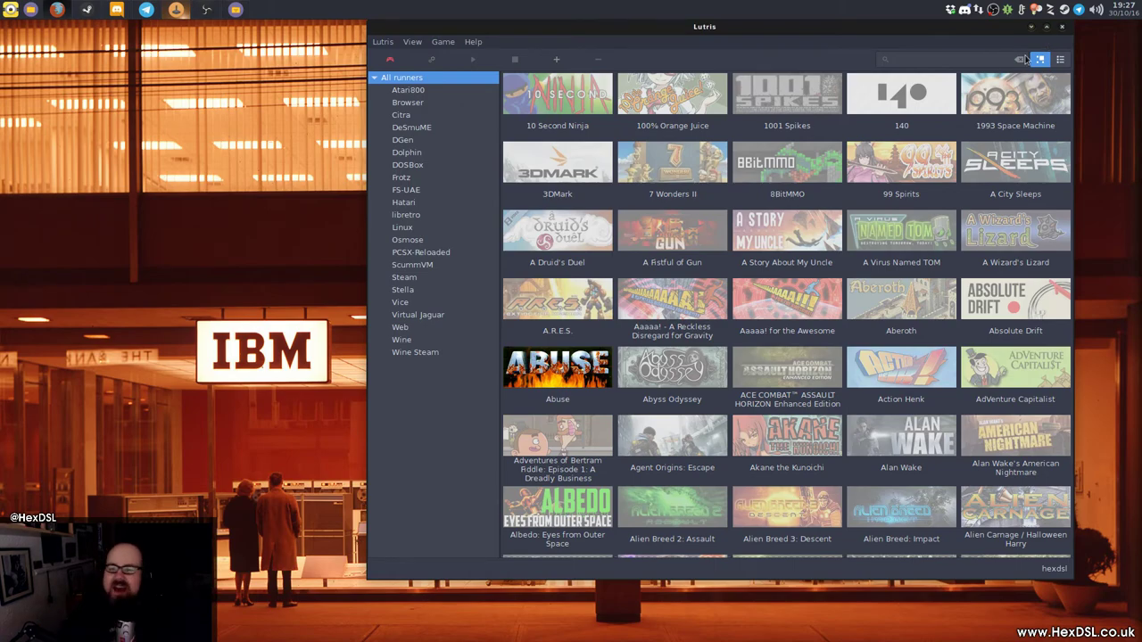
{"action": "scroll", "coordinate": [988, 131], "scroll_direction": "down", "scroll_amount": 10}
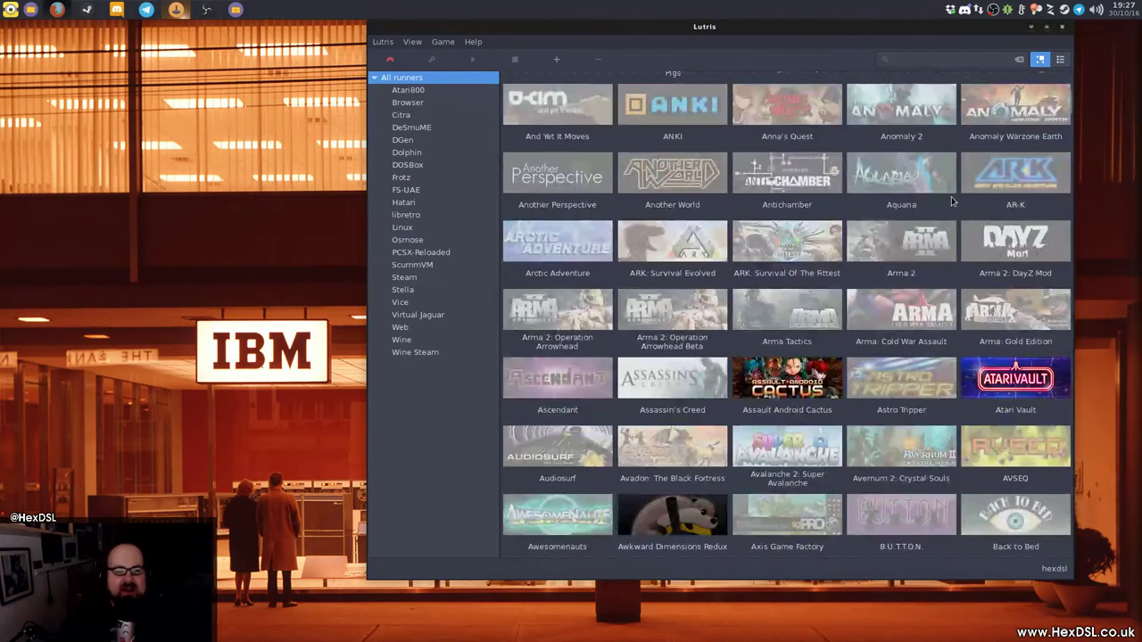
{"action": "scroll", "coordinate": [951, 202], "scroll_direction": "down", "scroll_amount": 10}
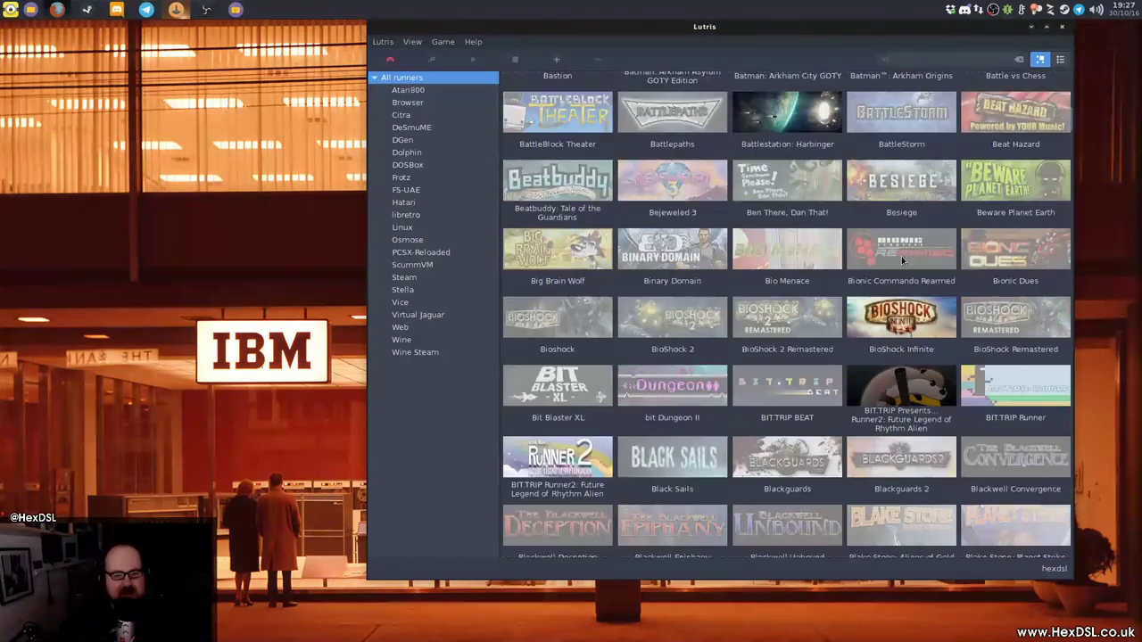
{"action": "scroll", "coordinate": [902, 256], "scroll_direction": "down", "scroll_amount": 1}
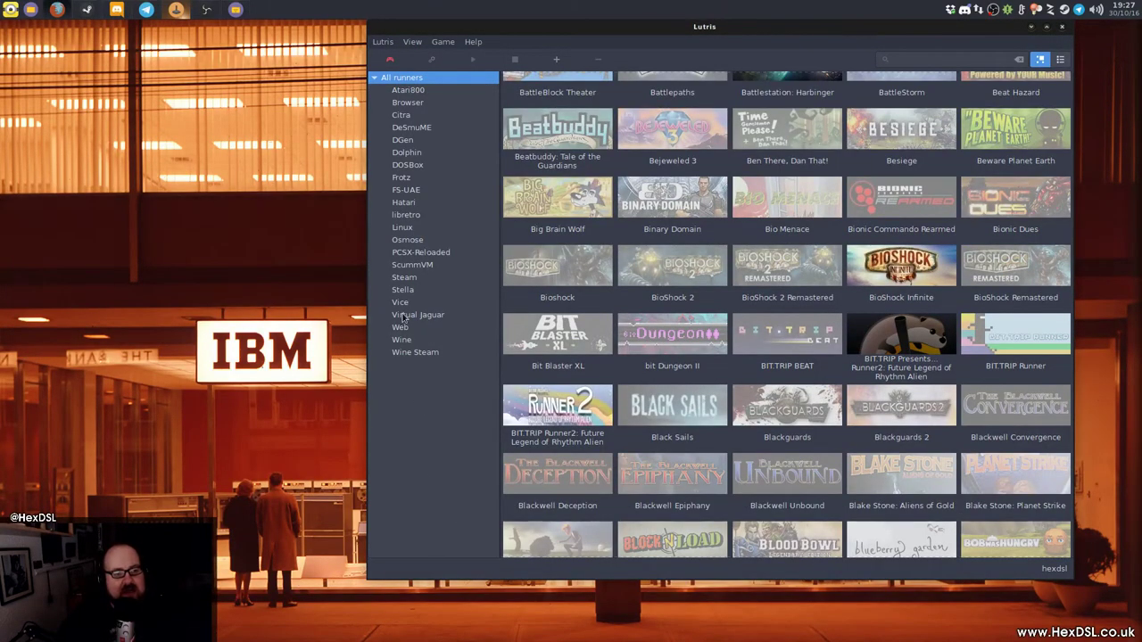
Step: Switch to the Lutris website in Firefox and read through the home page's Lutris 0.4.0 release news
{"action": "left_click", "coordinate": [56, 7]}
{"action": "scroll", "coordinate": [607, 216], "scroll_direction": "up", "scroll_amount": 5}
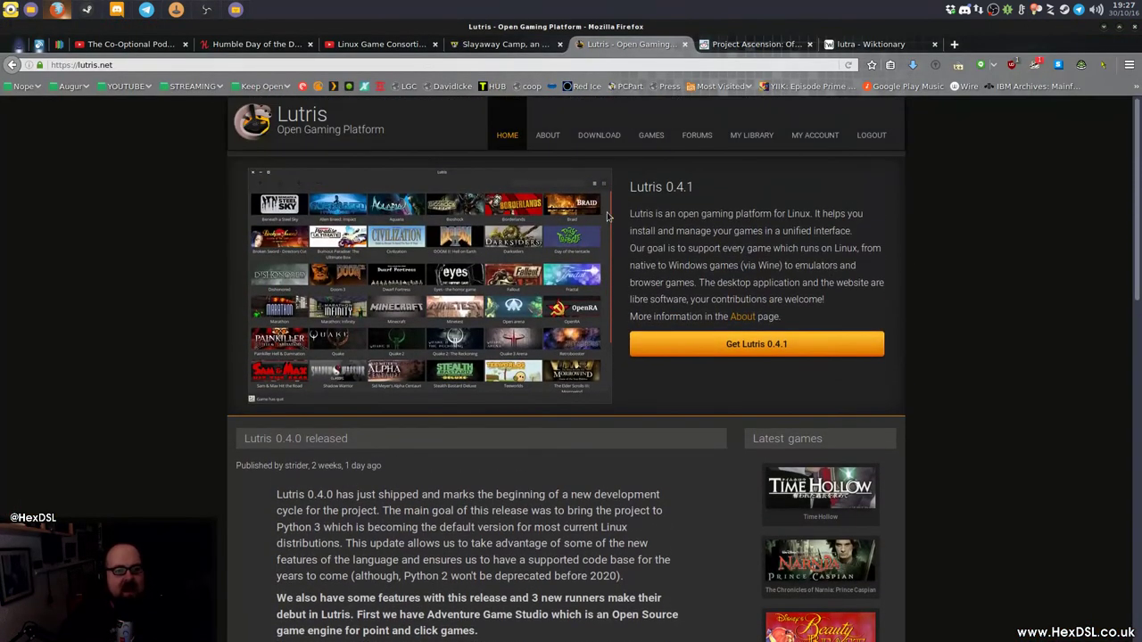
{"action": "left_click", "coordinate": [548, 139]}
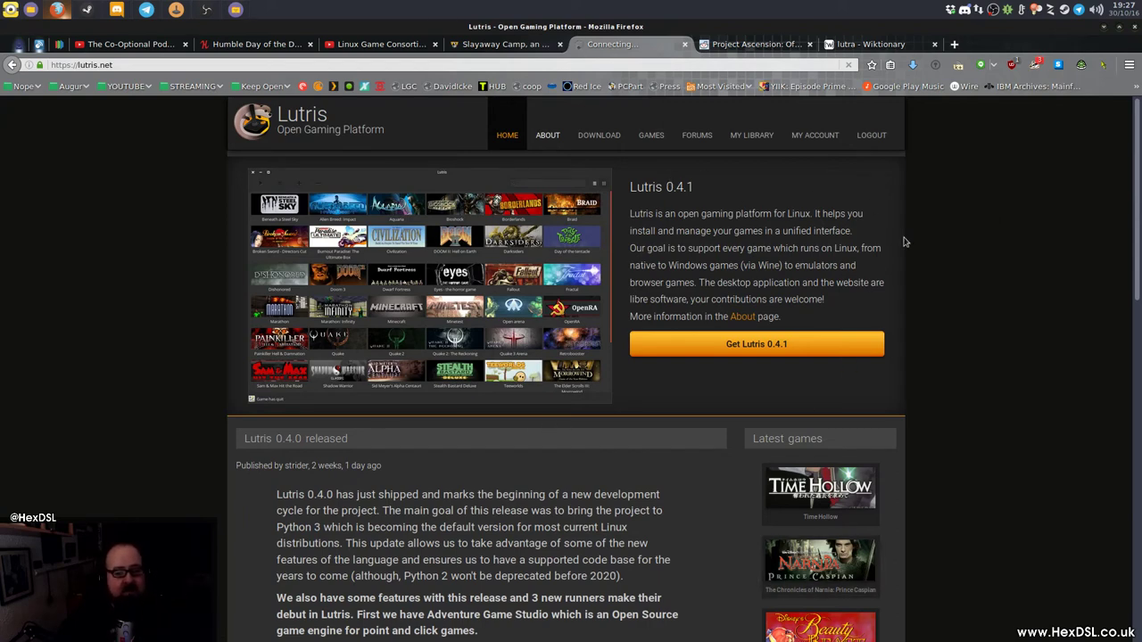
{"action": "scroll", "coordinate": [897, 535], "scroll_direction": "down", "scroll_amount": 3}
{"action": "scroll", "coordinate": [903, 433], "scroll_direction": "down", "scroll_amount": 2}
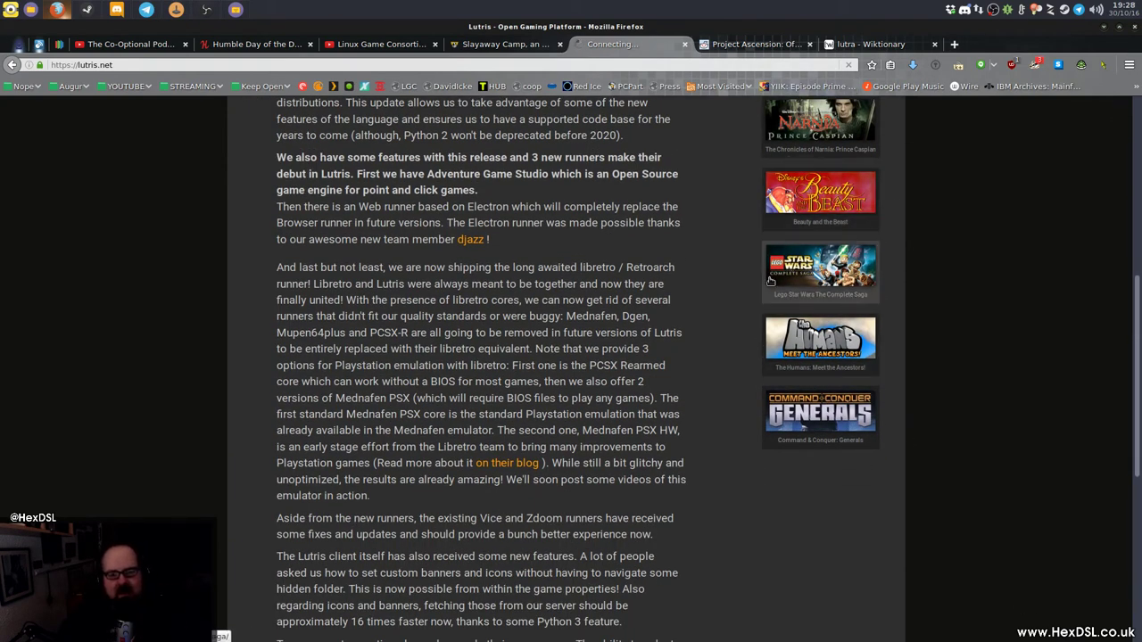
{"action": "scroll", "coordinate": [859, 154], "scroll_direction": "up", "scroll_amount": 4}
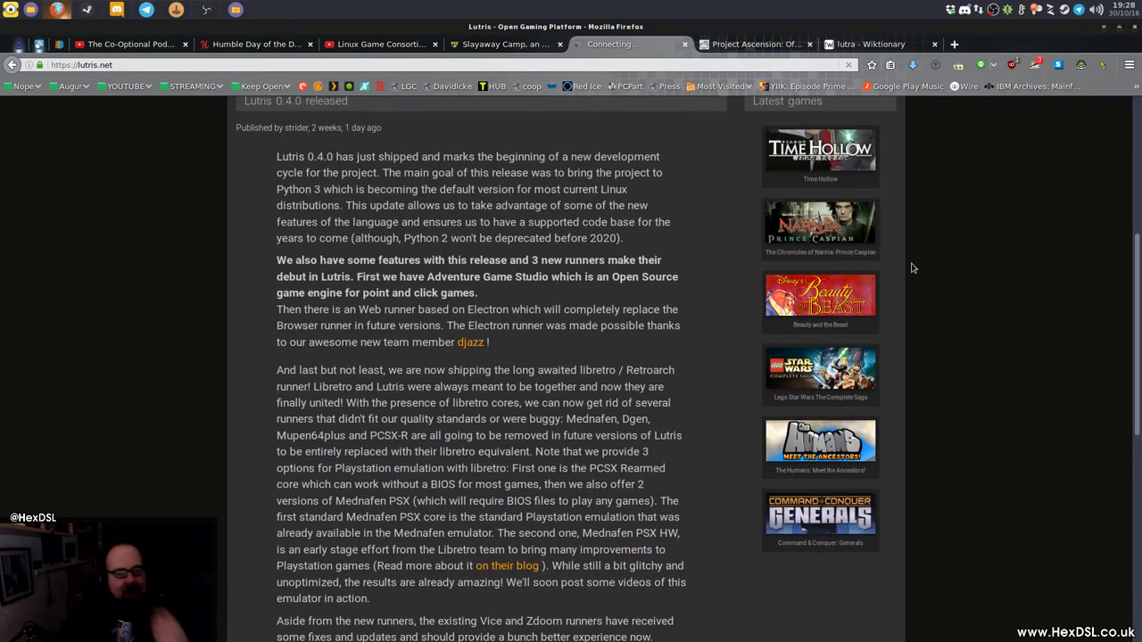
{"action": "scroll", "coordinate": [889, 296], "scroll_direction": "up", "scroll_amount": 5}
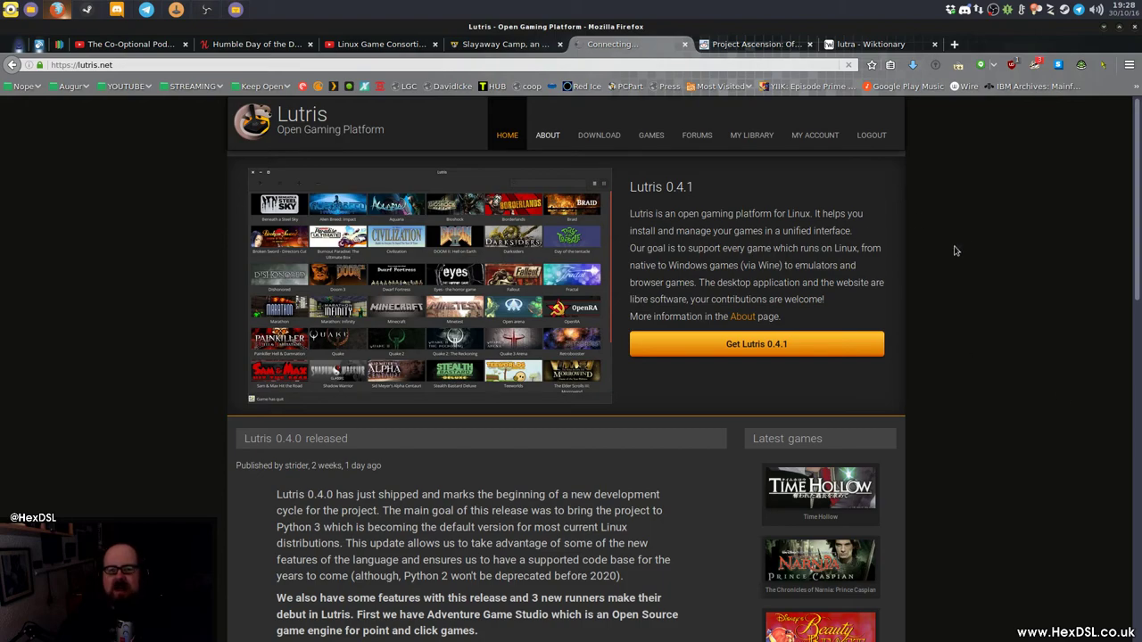
{"action": "scroll", "coordinate": [981, 300], "scroll_direction": "down", "scroll_amount": 5}
{"action": "scroll", "coordinate": [986, 296], "scroll_direction": "down", "scroll_amount": 5}
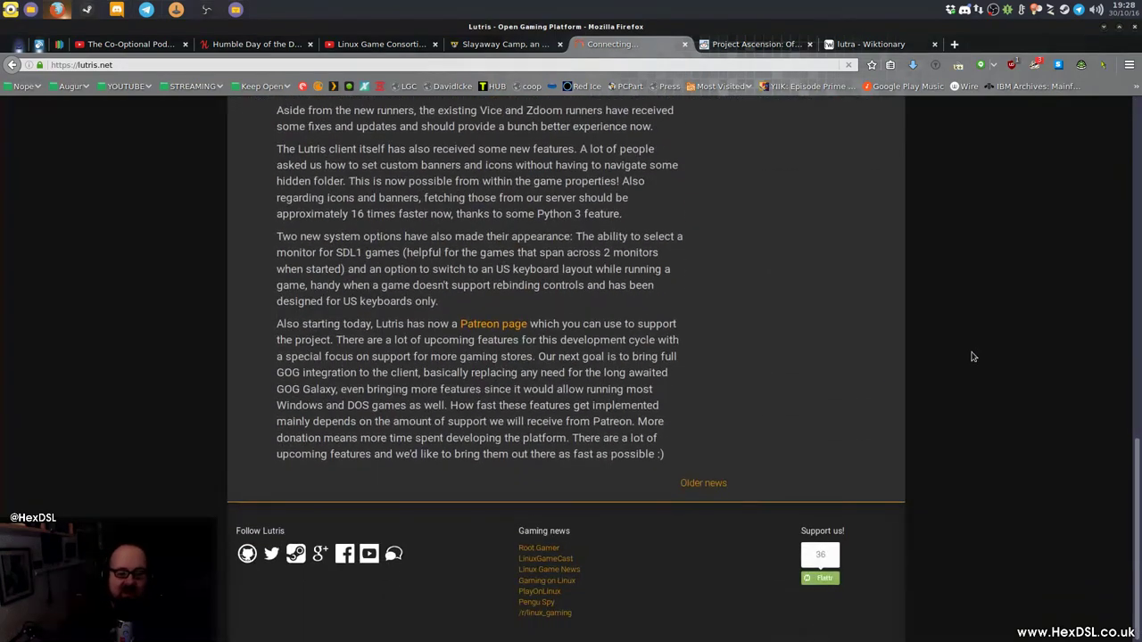
{"action": "scroll", "coordinate": [602, 604], "scroll_direction": "up", "scroll_amount": 15}
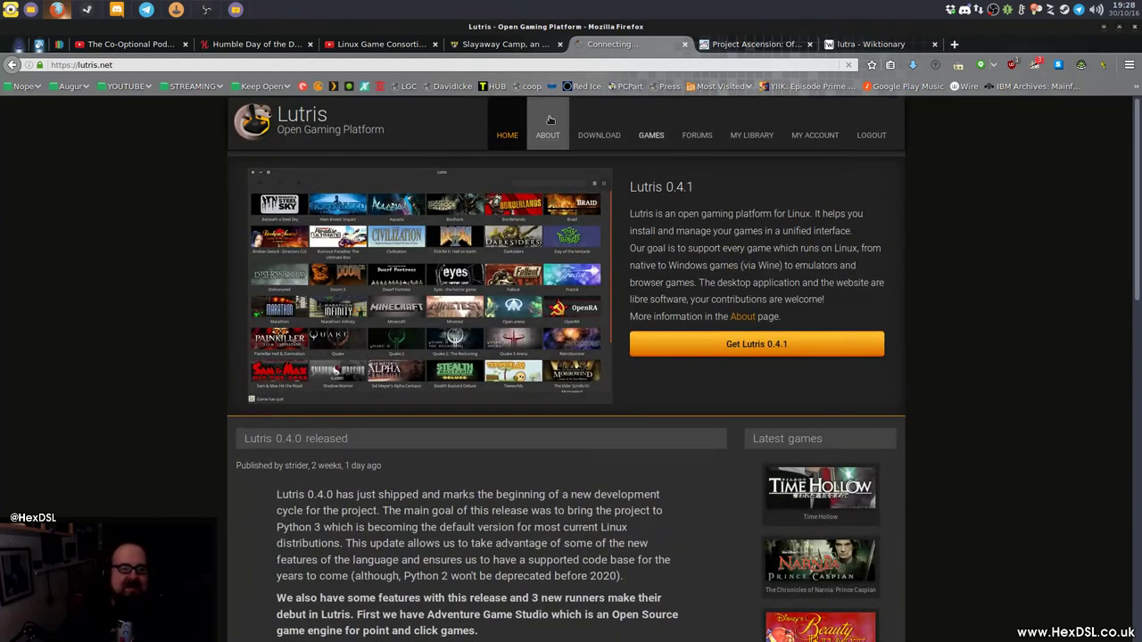
Step: Open the website's About page, skim it to the end and return to the Features section
{"action": "left_click", "coordinate": [545, 136]}
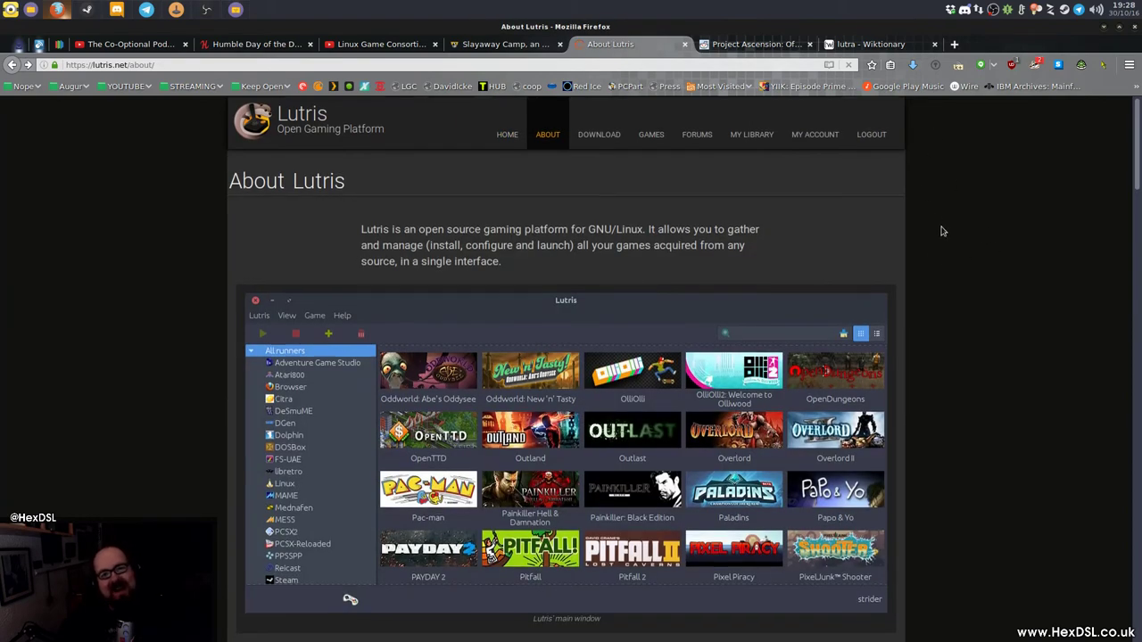
{"action": "scroll", "coordinate": [961, 190], "scroll_direction": "down", "scroll_amount": 10}
{"action": "scroll", "coordinate": [961, 197], "scroll_direction": "down", "scroll_amount": 10}
{"action": "scroll", "coordinate": [801, 369], "scroll_direction": "down", "scroll_amount": 8}
{"action": "scroll", "coordinate": [582, 346], "scroll_direction": "down", "scroll_amount": 5}
{"action": "scroll", "coordinate": [598, 352], "scroll_direction": "up", "scroll_amount": 8}
{"action": "scroll", "coordinate": [607, 336], "scroll_direction": "up", "scroll_amount": 15}
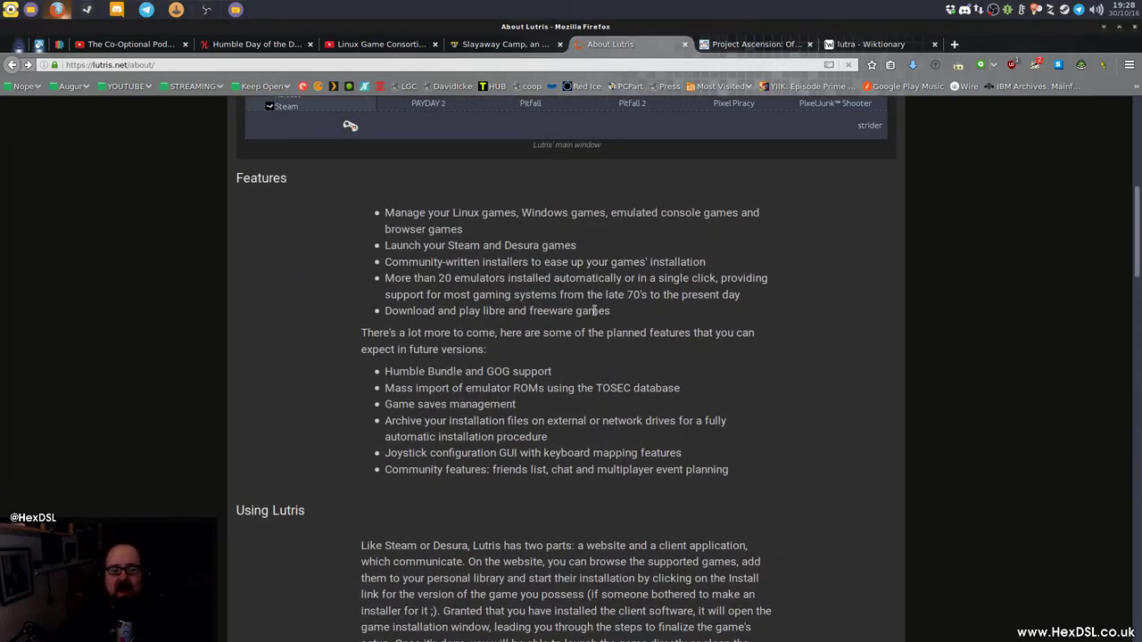
Step: Highlight the planned features for Humble Bundle and GOG support, mass import of emulator ROMs, and game saves management
{"action": "left_click_drag", "start_coordinate": [524, 333], "coordinate": [671, 334]}
{"action": "left_click", "coordinate": [593, 375]}
{"action": "left_click_drag", "start_coordinate": [572, 375], "coordinate": [330, 376]}
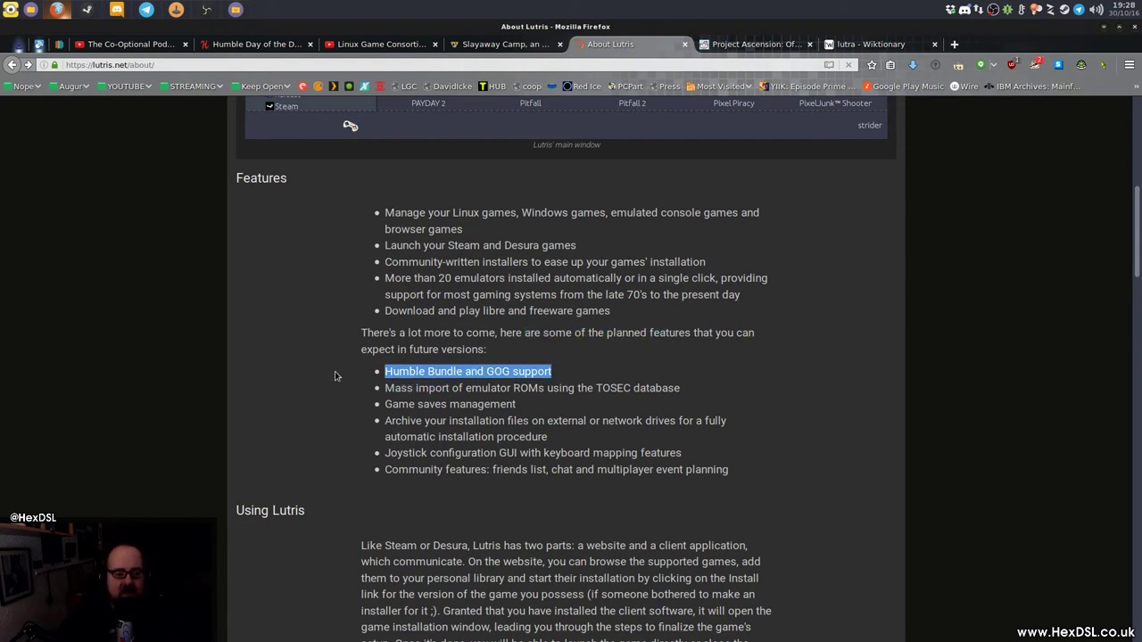
{"action": "left_click", "coordinate": [387, 389]}
{"action": "left_click_drag", "start_coordinate": [413, 388], "coordinate": [729, 398]}
{"action": "left_click", "coordinate": [723, 399]}
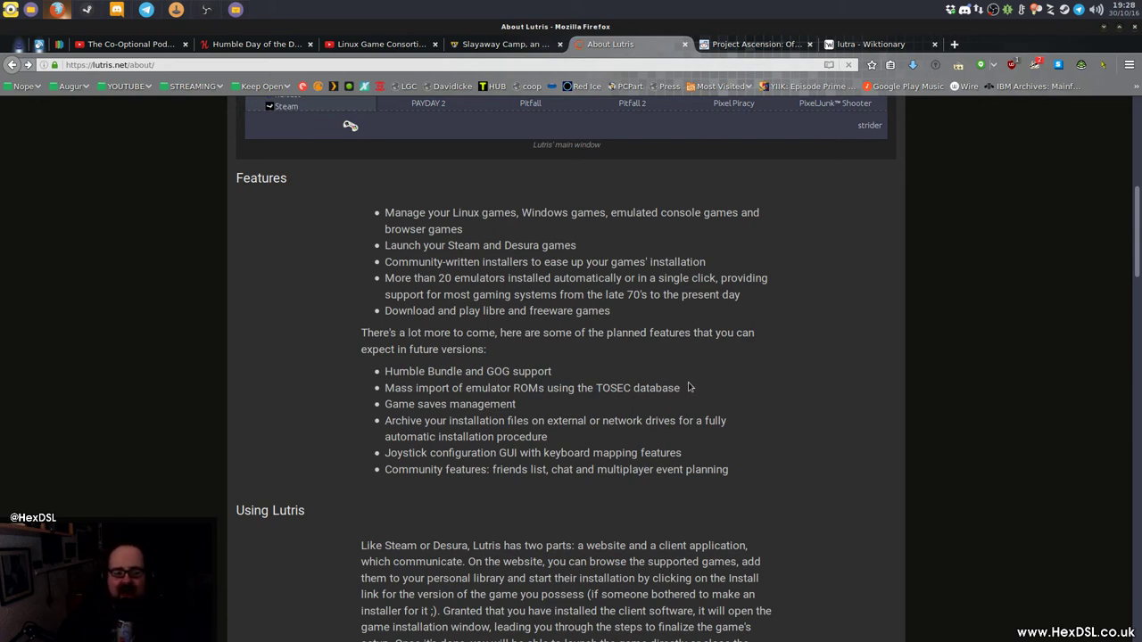
{"action": "left_click_drag", "start_coordinate": [518, 405], "coordinate": [371, 397]}
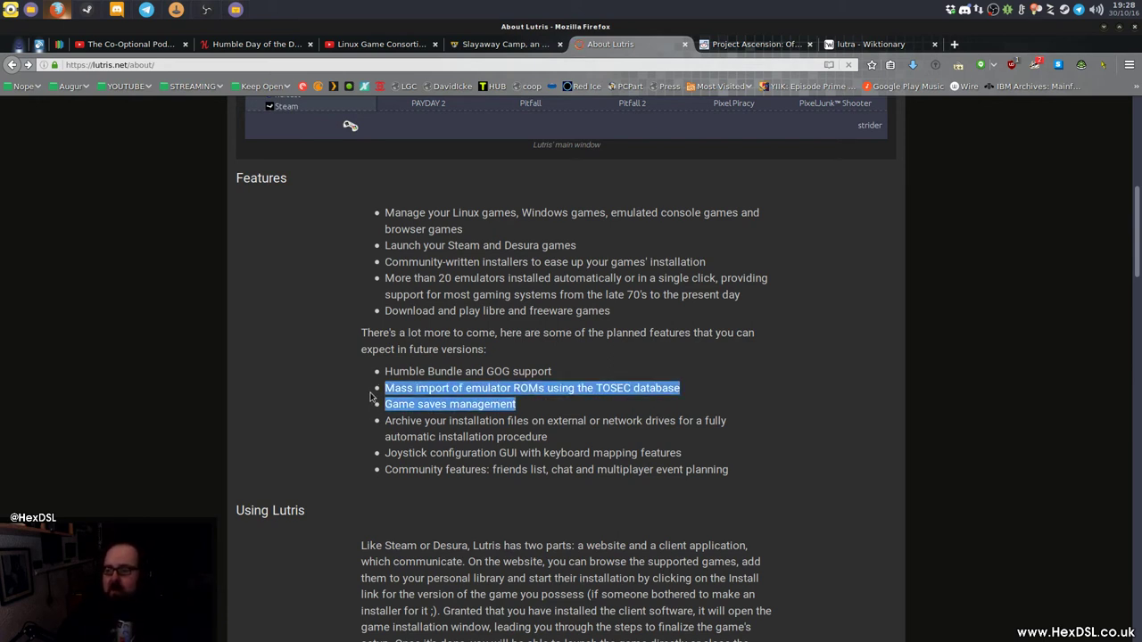
Step: Highlight the remaining planned features, including joystick configuration, automatic installation and community features, and finally the entire planned list before clearing the selection
{"action": "left_click", "coordinate": [372, 394]}
{"action": "left_click_drag", "start_coordinate": [540, 404], "coordinate": [363, 391]}
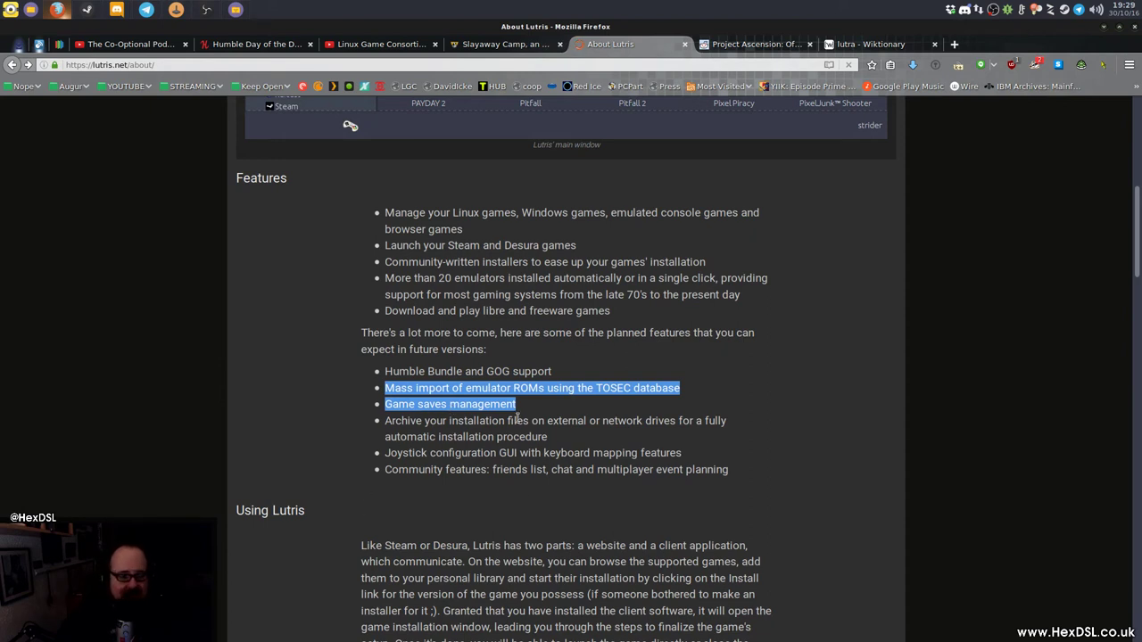
{"action": "left_click_drag", "start_coordinate": [441, 452], "coordinate": [688, 453]}
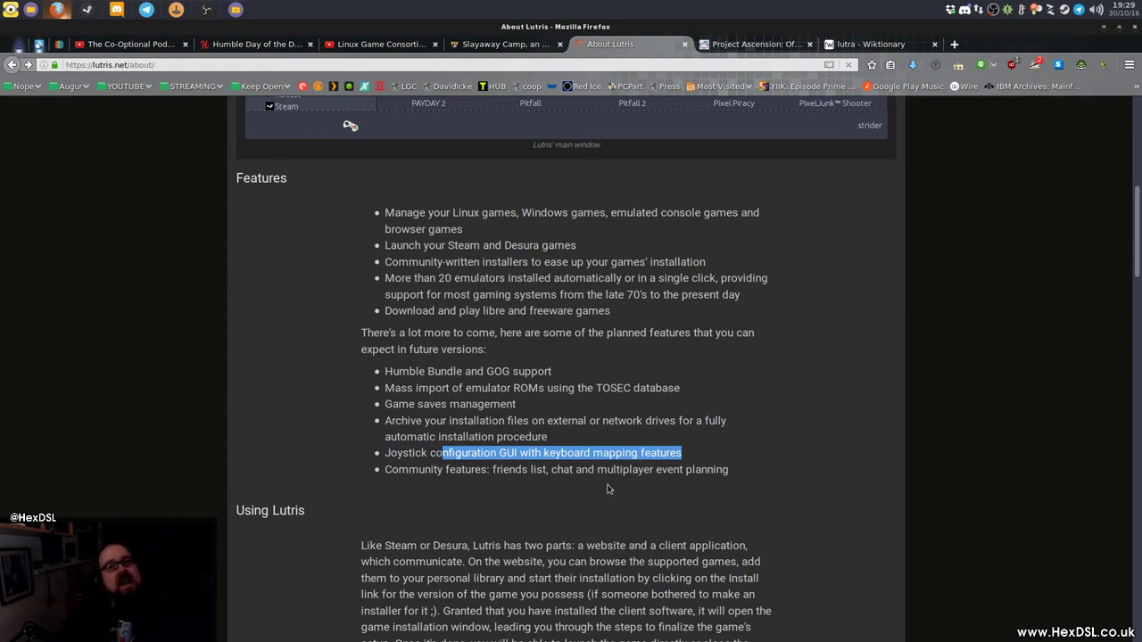
{"action": "left_click", "coordinate": [615, 425]}
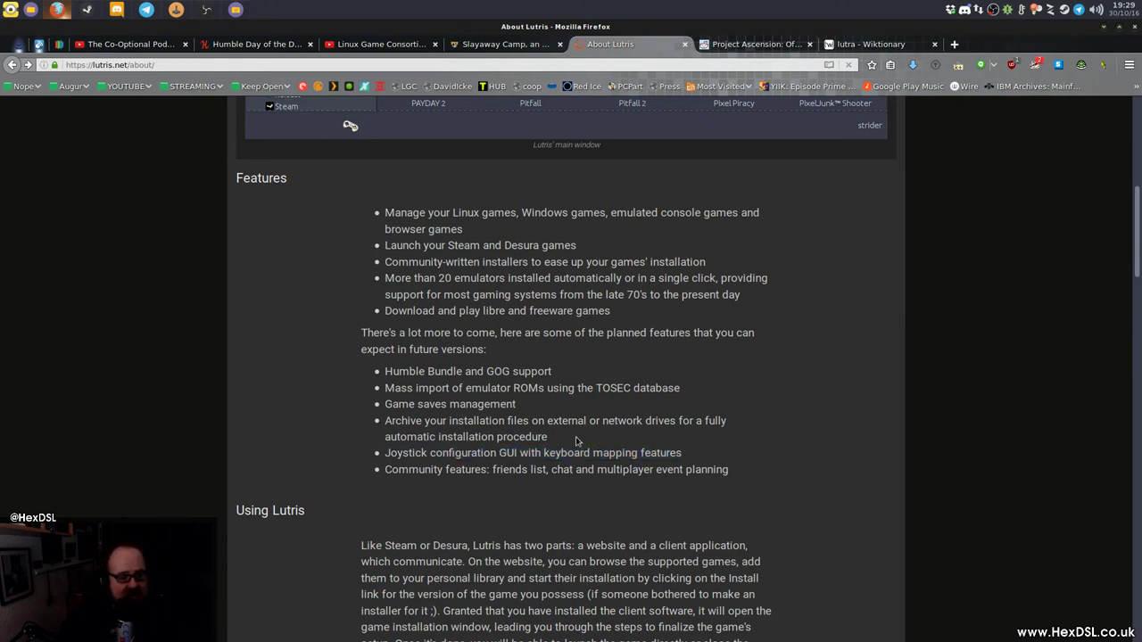
{"action": "left_click_drag", "start_coordinate": [557, 441], "coordinate": [380, 436]}
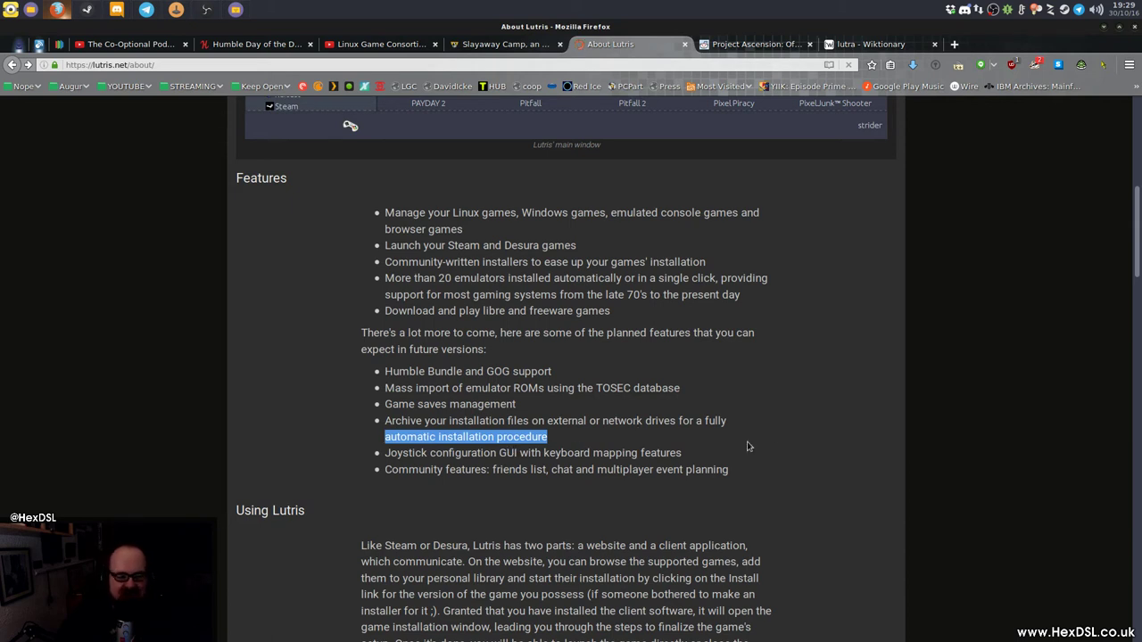
{"action": "left_click_drag", "start_coordinate": [758, 467], "coordinate": [397, 469]}
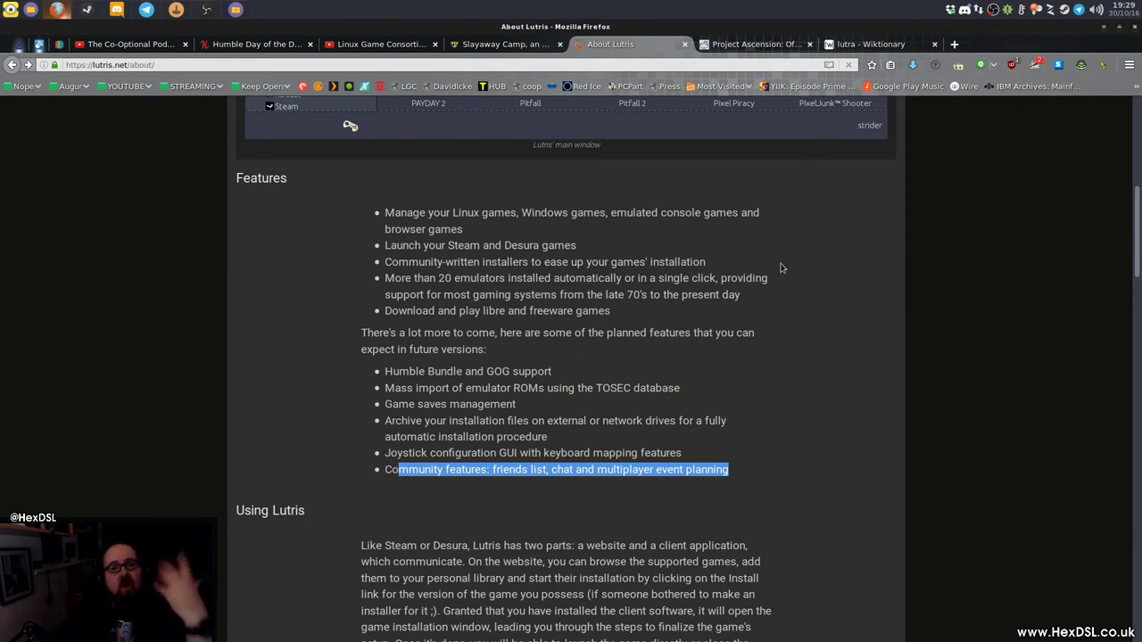
{"action": "left_click_drag", "start_coordinate": [726, 464], "coordinate": [383, 370]}
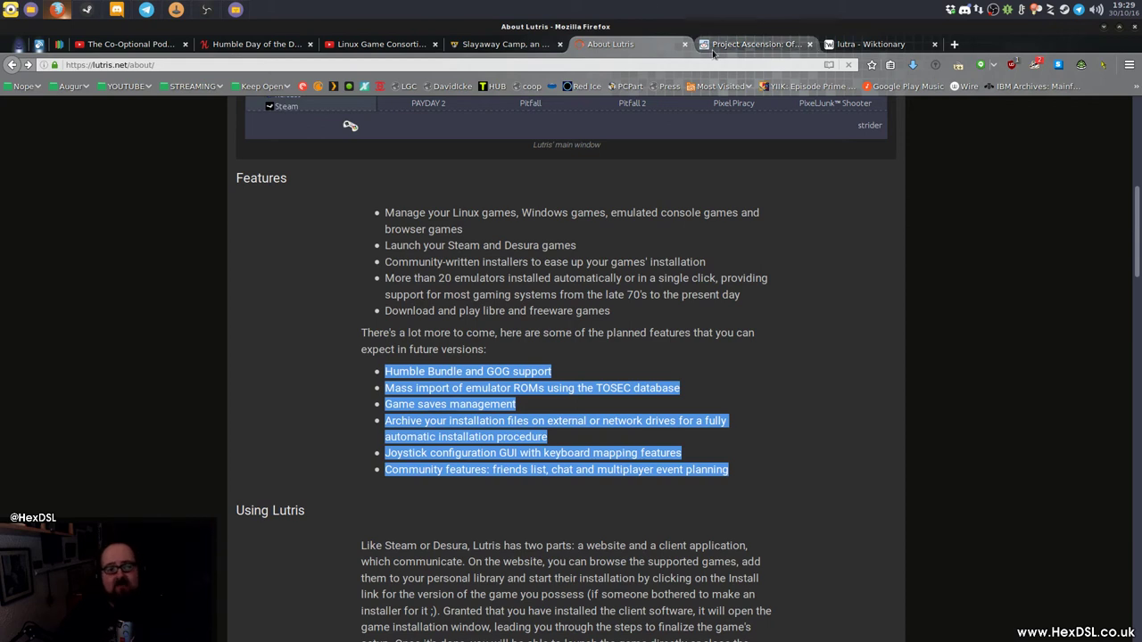
{"action": "left_click", "coordinate": [830, 417]}
Step: Skim the About page through compatibility, supported gaming platforms and contributing down to the team section, and return to the main window screenshot
{"action": "scroll", "coordinate": [727, 446], "scroll_direction": "down", "scroll_amount": 2}
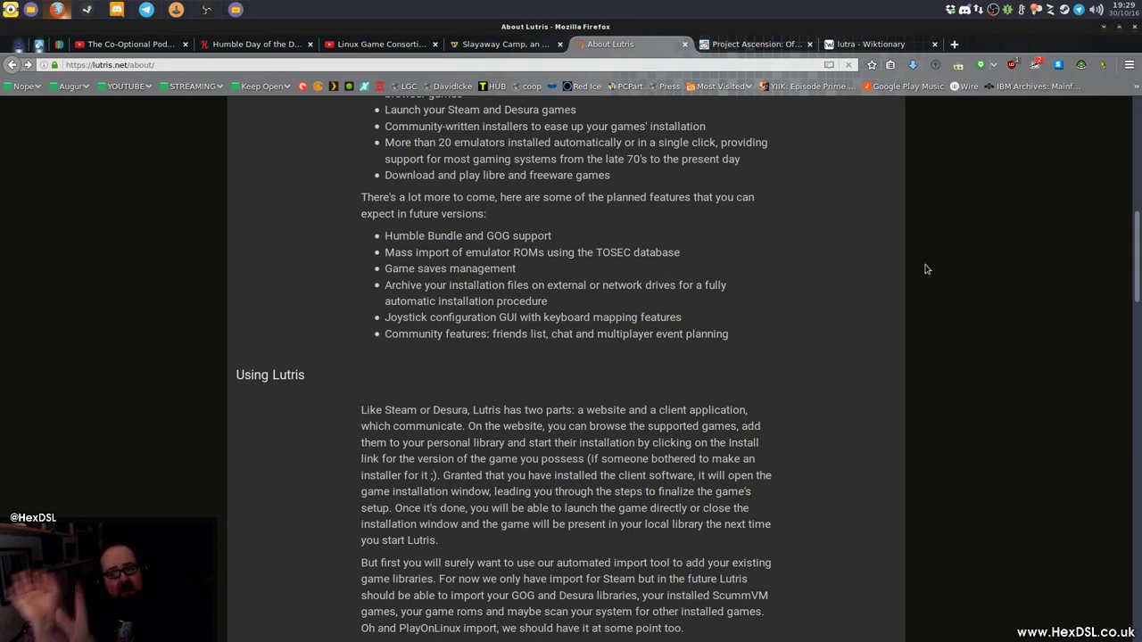
{"action": "scroll", "coordinate": [928, 340], "scroll_direction": "down", "scroll_amount": 1}
{"action": "scroll", "coordinate": [826, 257], "scroll_direction": "down", "scroll_amount": 15}
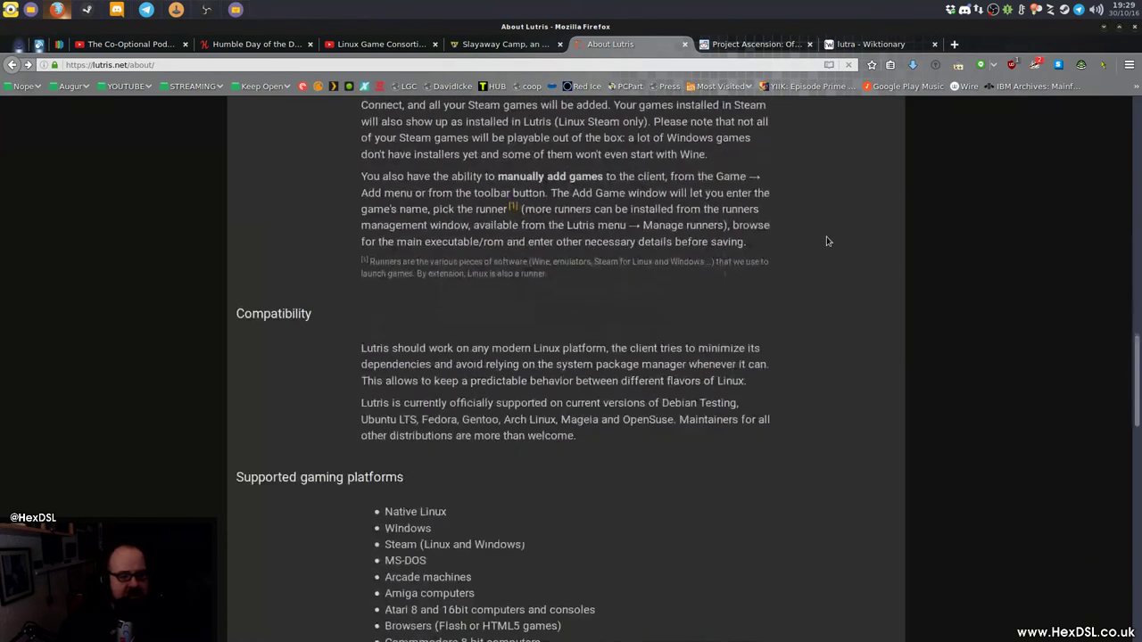
{"action": "scroll", "coordinate": [606, 371], "scroll_direction": "down", "scroll_amount": 3}
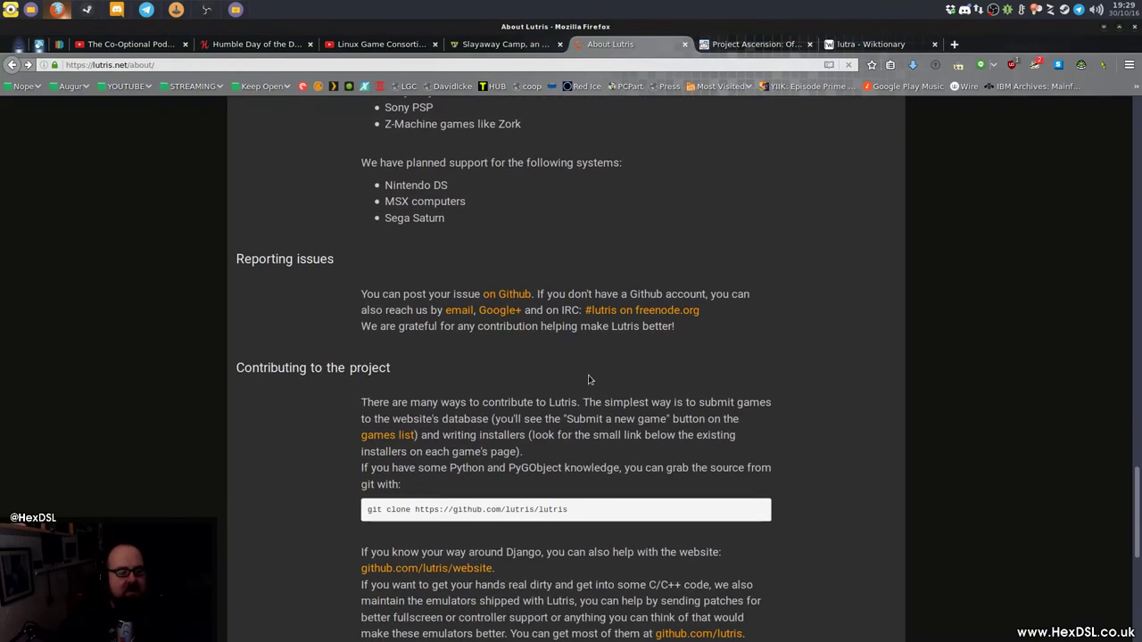
{"action": "scroll", "coordinate": [437, 453], "scroll_direction": "down", "scroll_amount": 4}
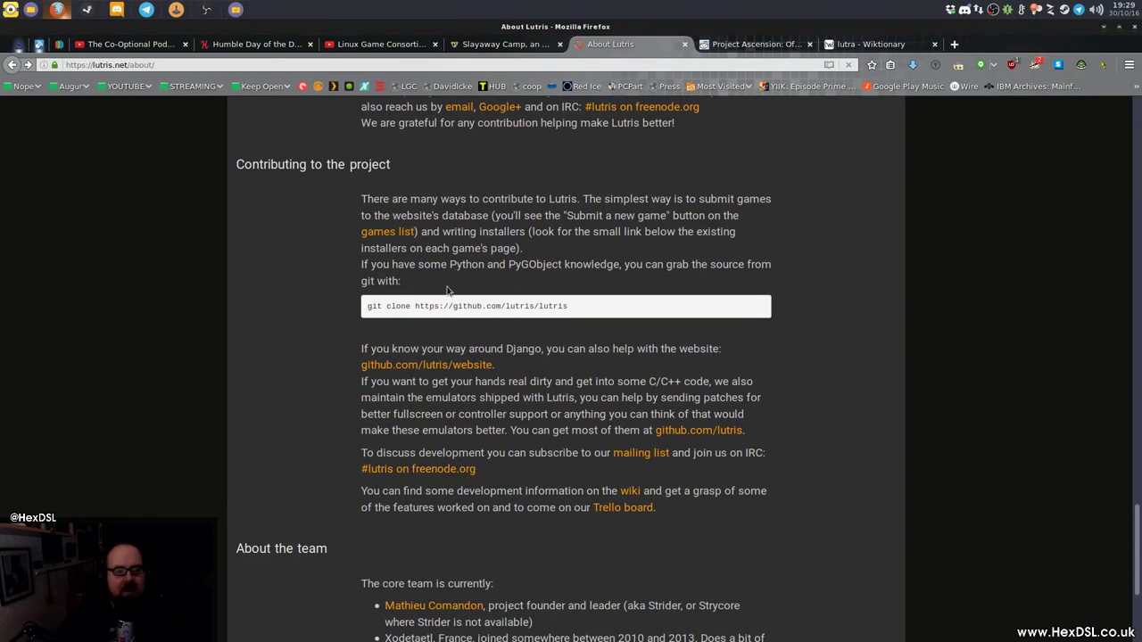
{"action": "scroll", "coordinate": [488, 415], "scroll_direction": "down", "scroll_amount": 5}
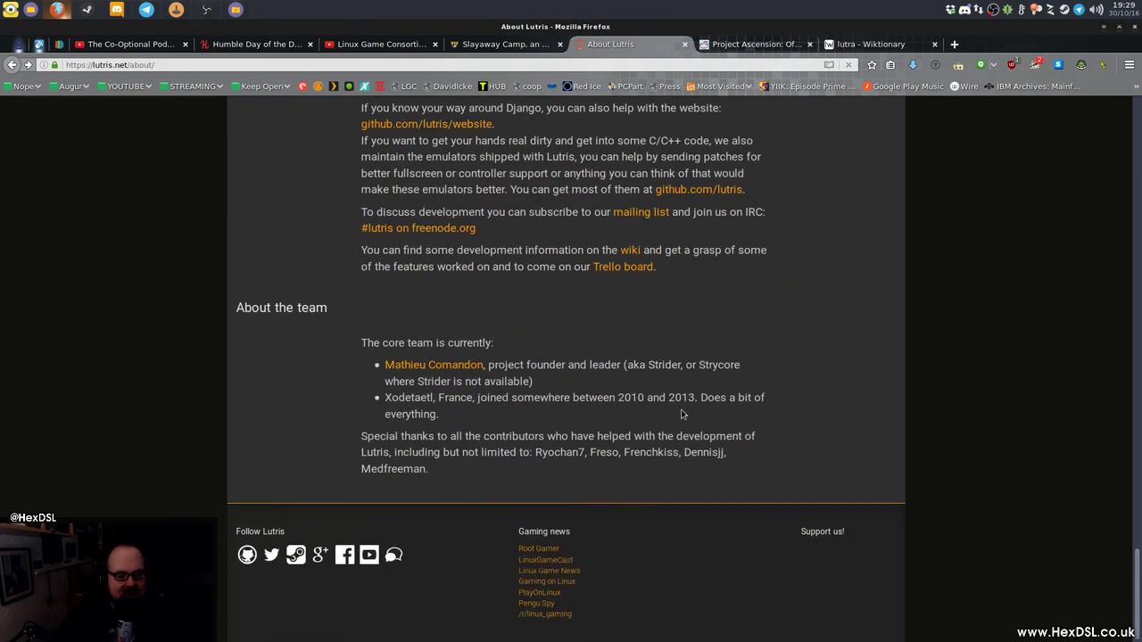
{"action": "scroll", "coordinate": [633, 464], "scroll_direction": "up", "scroll_amount": 3}
{"action": "scroll", "coordinate": [624, 432], "scroll_direction": "up", "scroll_amount": 4}
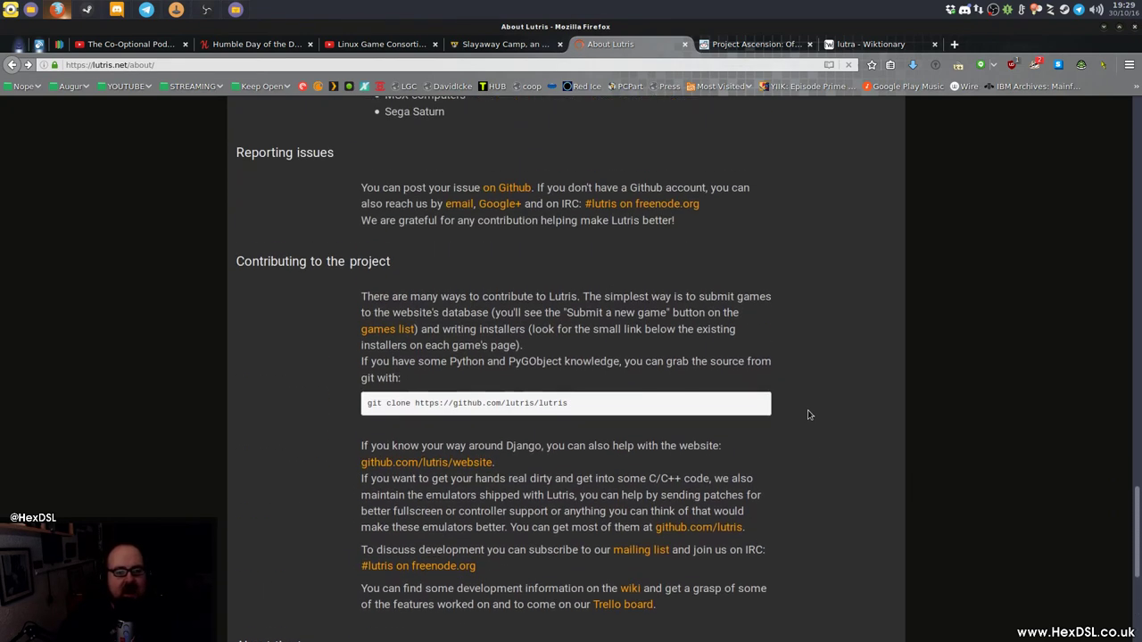
{"action": "scroll", "coordinate": [872, 286], "scroll_direction": "up", "scroll_amount": 18}
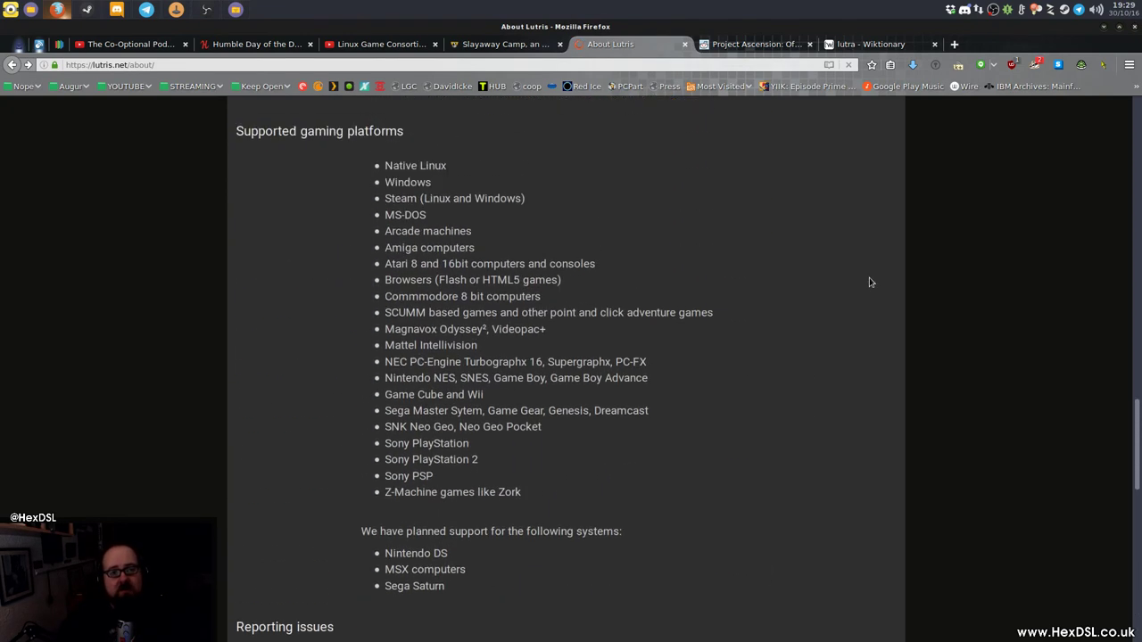
{"action": "scroll", "coordinate": [871, 330], "scroll_direction": "up", "scroll_amount": 12}
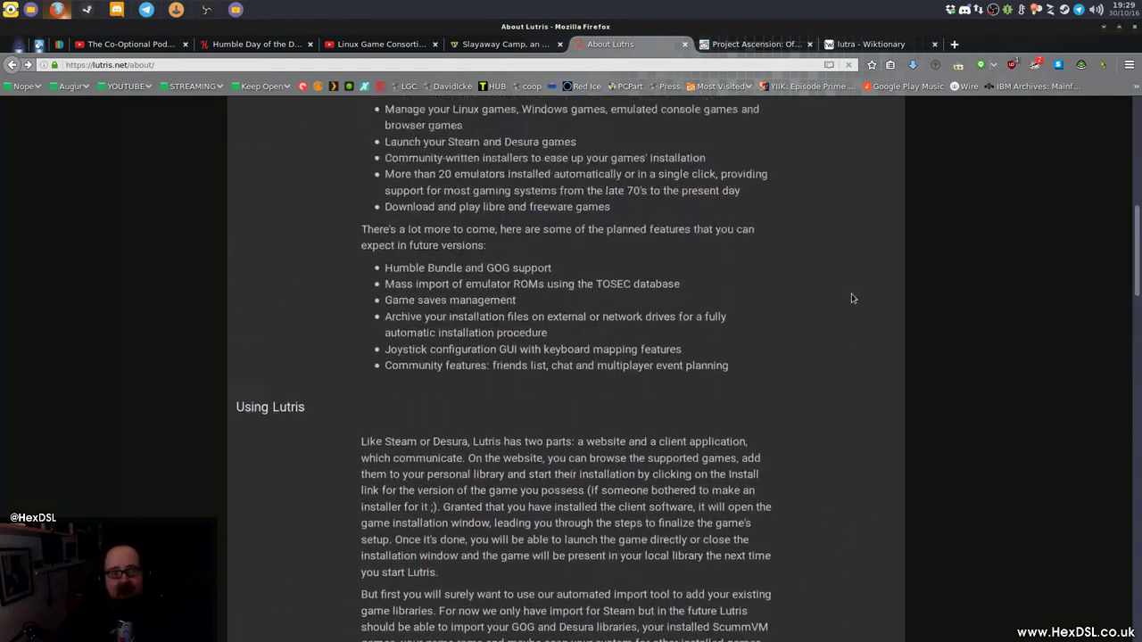
{"action": "scroll", "coordinate": [848, 299], "scroll_direction": "up", "scroll_amount": 6}
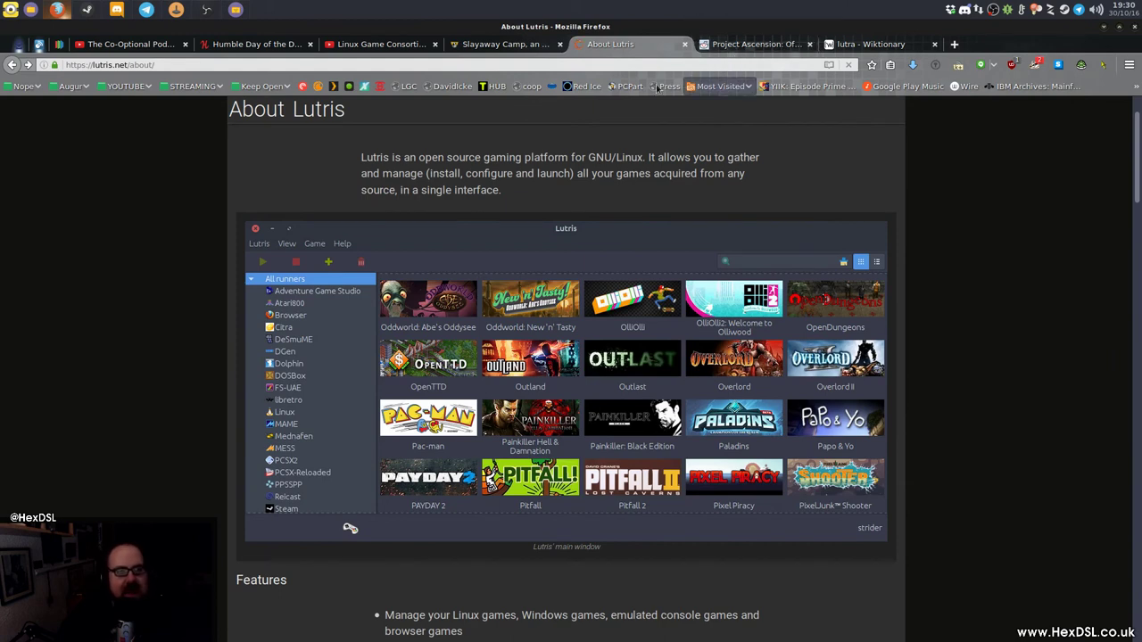
Step: Show the Project Ascension subreddit and skim its list of posts
{"action": "left_click", "coordinate": [746, 45]}
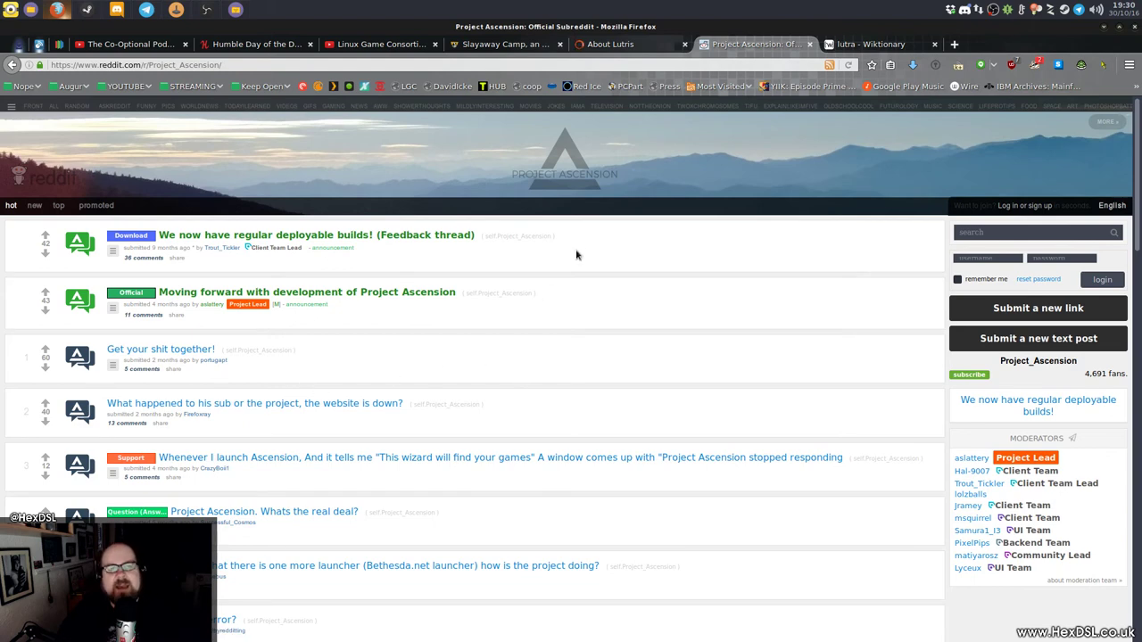
{"action": "scroll", "coordinate": [633, 406], "scroll_direction": "down", "scroll_amount": 1}
{"action": "scroll", "coordinate": [637, 407], "scroll_direction": "down", "scroll_amount": 4}
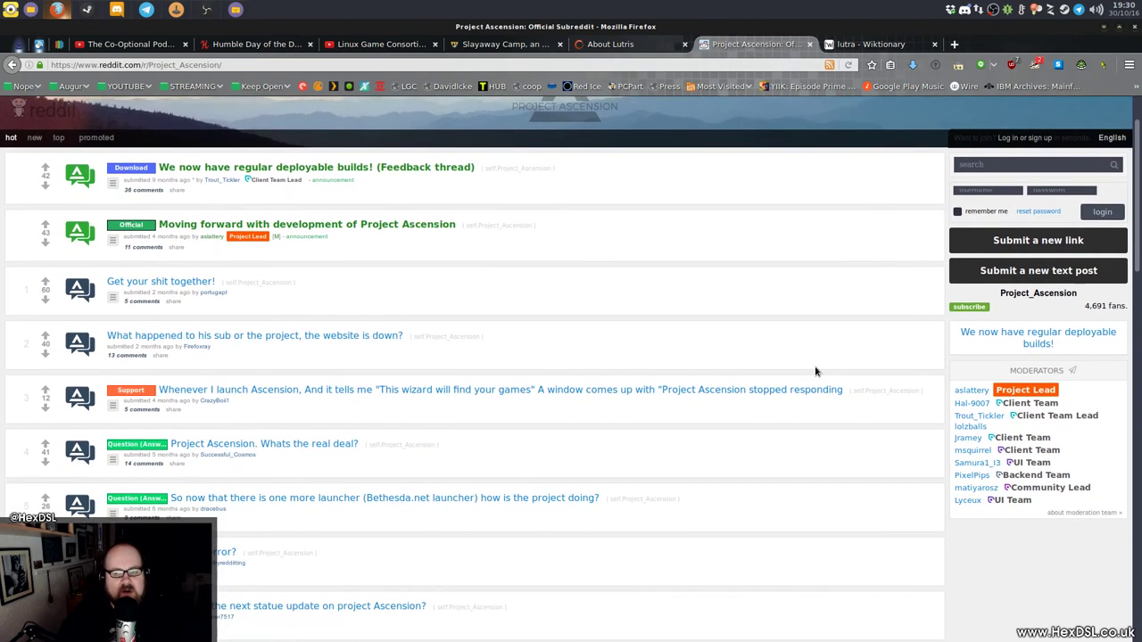
{"action": "scroll", "coordinate": [546, 312], "scroll_direction": "up", "scroll_amount": 3}
{"action": "scroll", "coordinate": [856, 259], "scroll_direction": "up", "scroll_amount": 2}
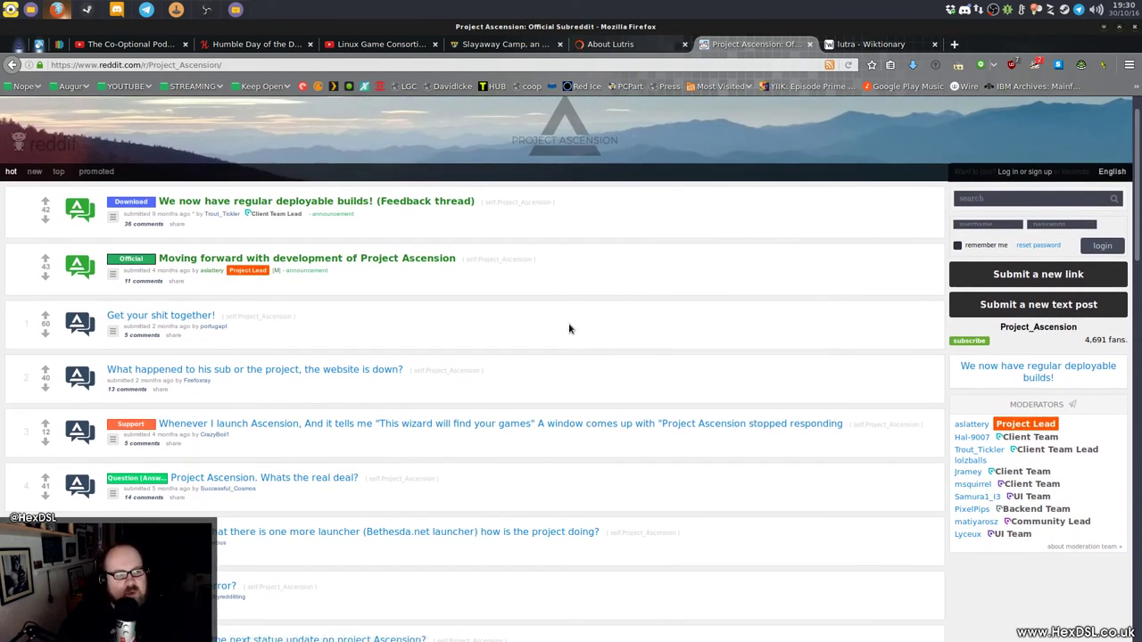
{"action": "scroll", "coordinate": [537, 314], "scroll_direction": "up", "scroll_amount": 1}
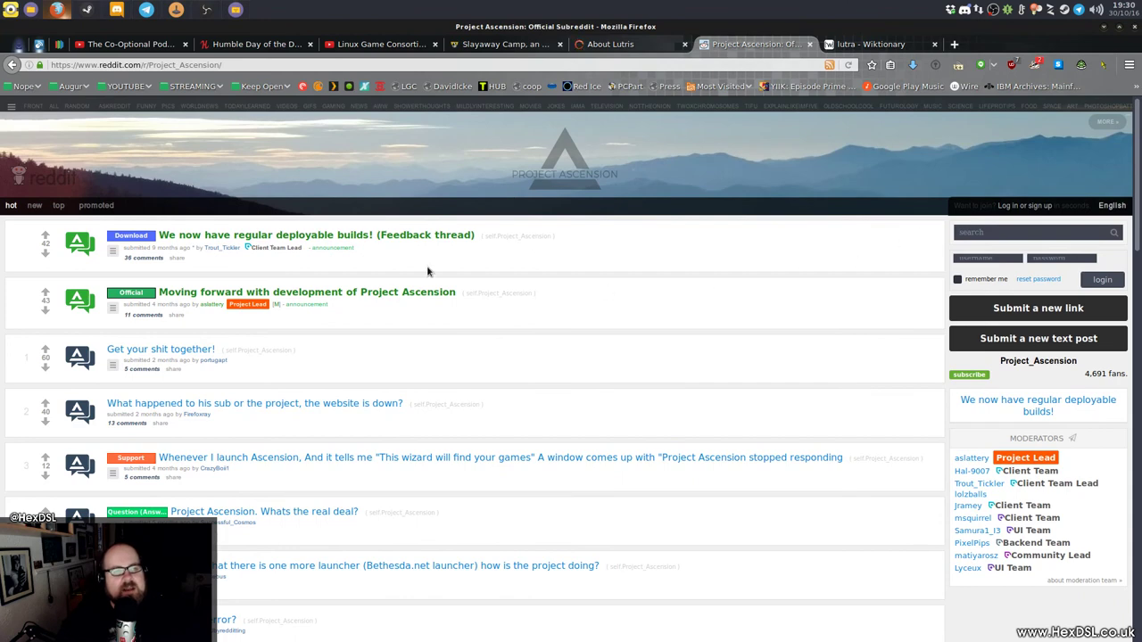
Step: Return to the About Lutris page and review its introduction, main window screenshot, Features and Using Lutris sections, ending at the page's beginning
{"action": "left_click", "coordinate": [623, 44]}
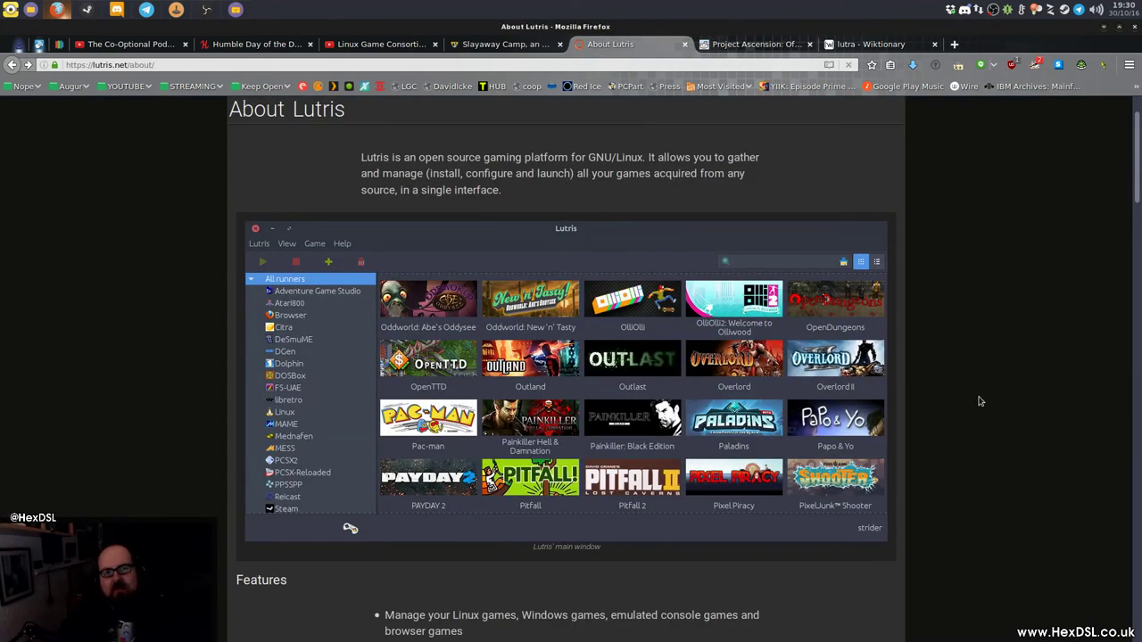
{"action": "scroll", "coordinate": [961, 428], "scroll_direction": "up", "scroll_amount": 2}
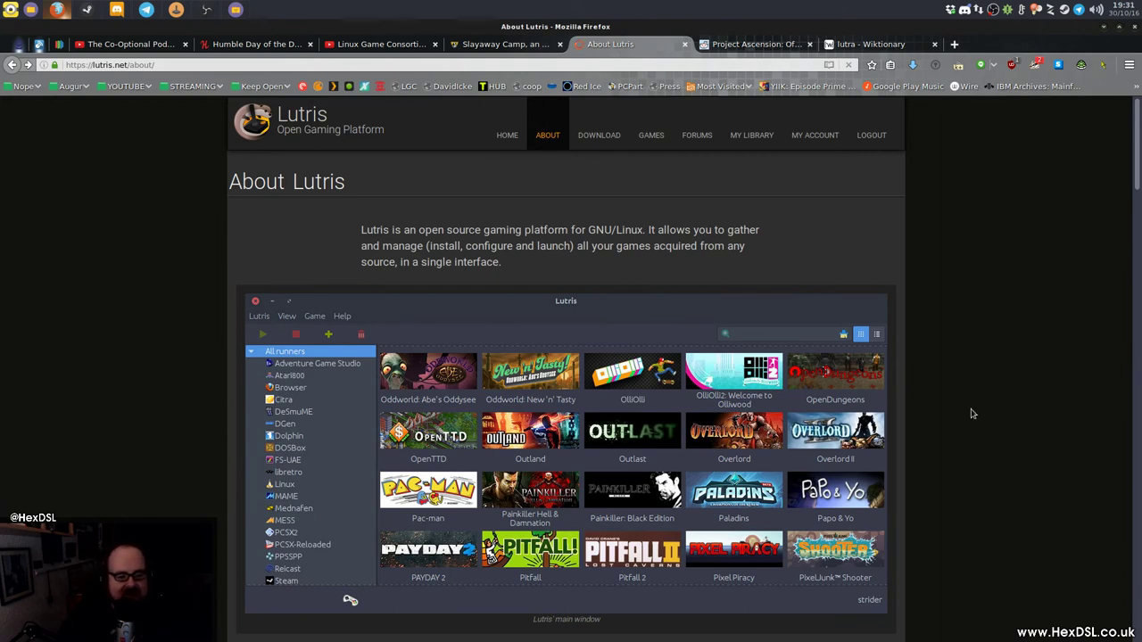
{"action": "scroll", "coordinate": [975, 416], "scroll_direction": "down", "scroll_amount": 2}
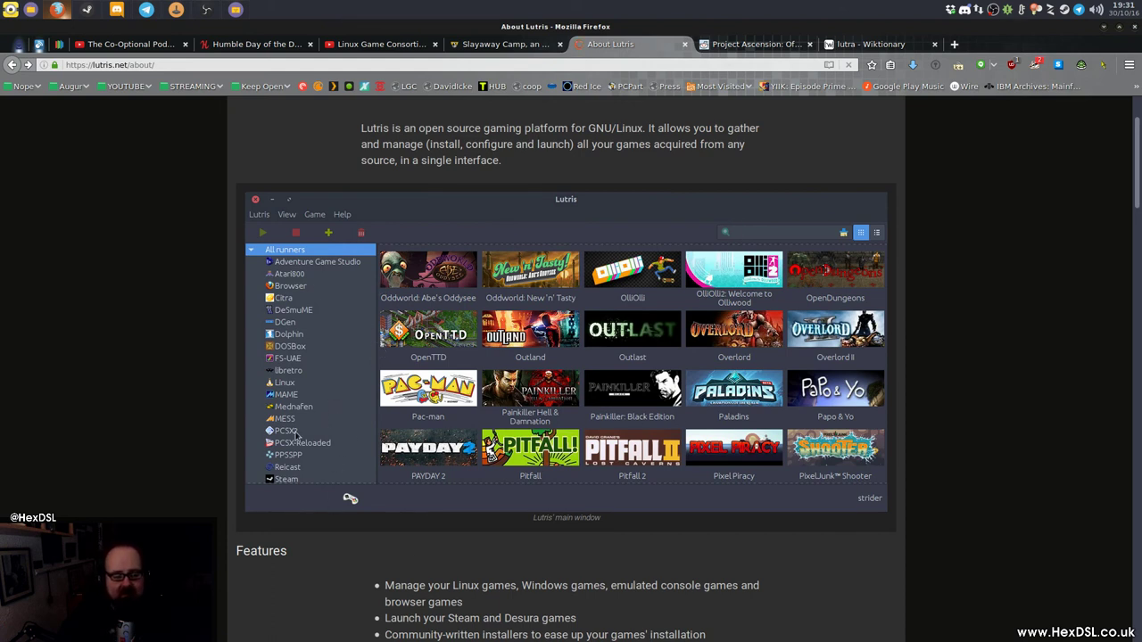
{"action": "scroll", "coordinate": [920, 466], "scroll_direction": "down", "scroll_amount": 1}
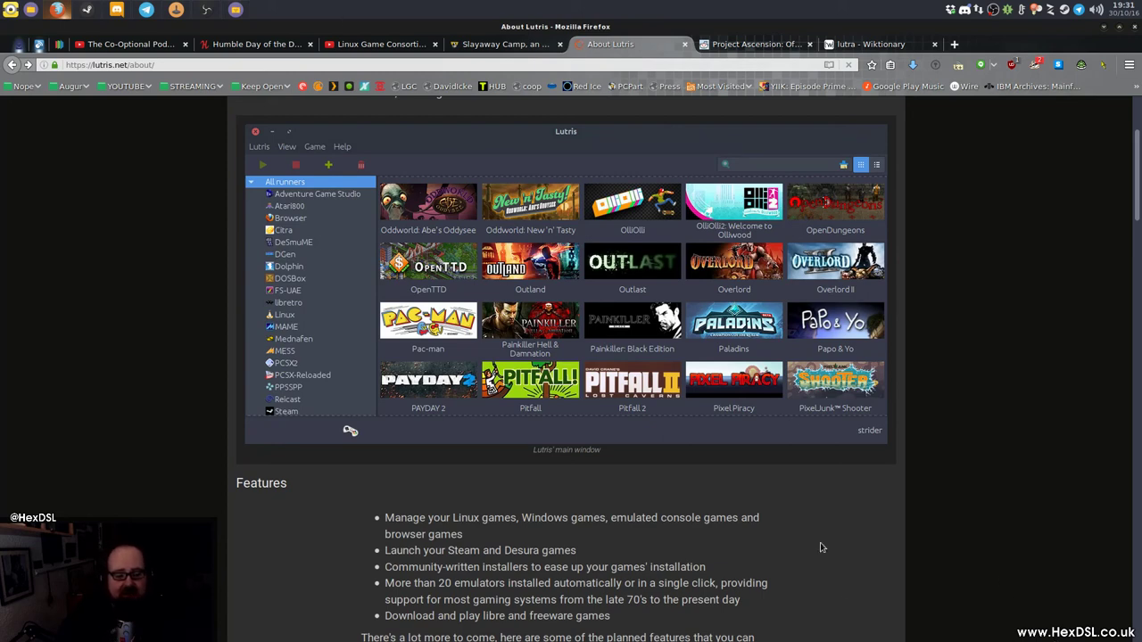
{"action": "scroll", "coordinate": [817, 464], "scroll_direction": "down", "scroll_amount": 3}
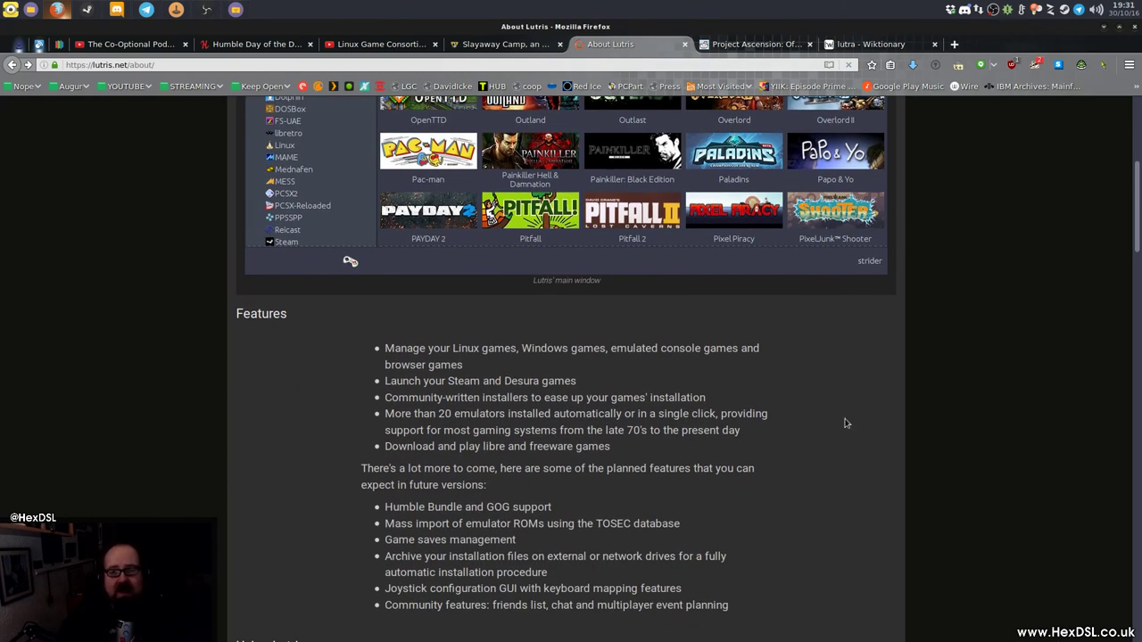
{"action": "scroll", "coordinate": [872, 400], "scroll_direction": "up", "scroll_amount": 4}
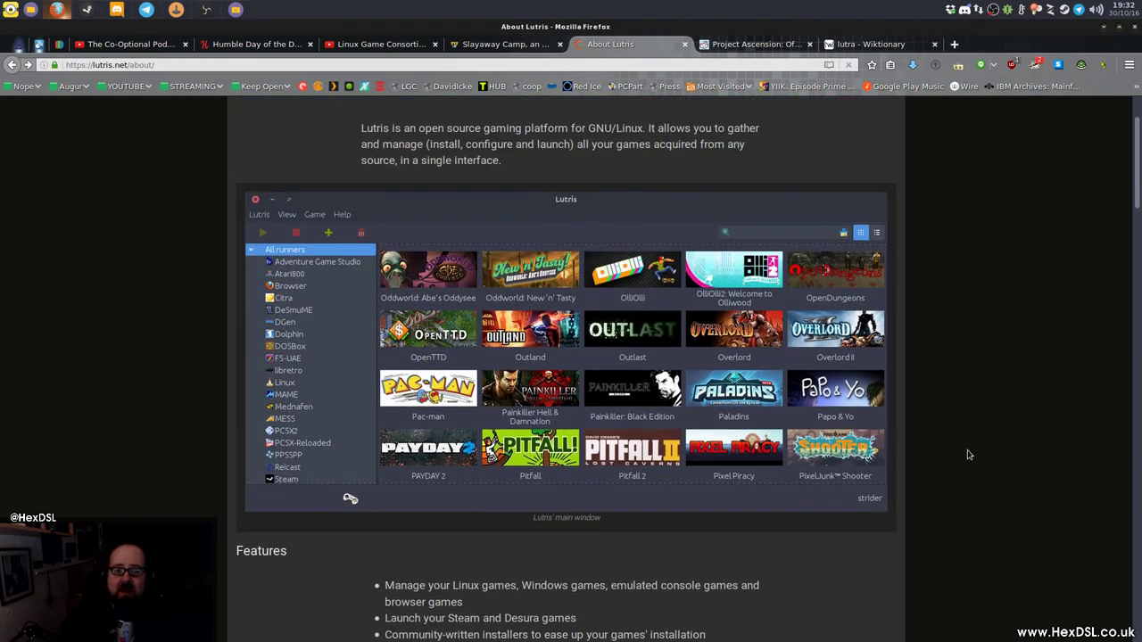
{"action": "scroll", "coordinate": [959, 401], "scroll_direction": "down", "scroll_amount": 4}
{"action": "scroll", "coordinate": [956, 429], "scroll_direction": "down", "scroll_amount": 2}
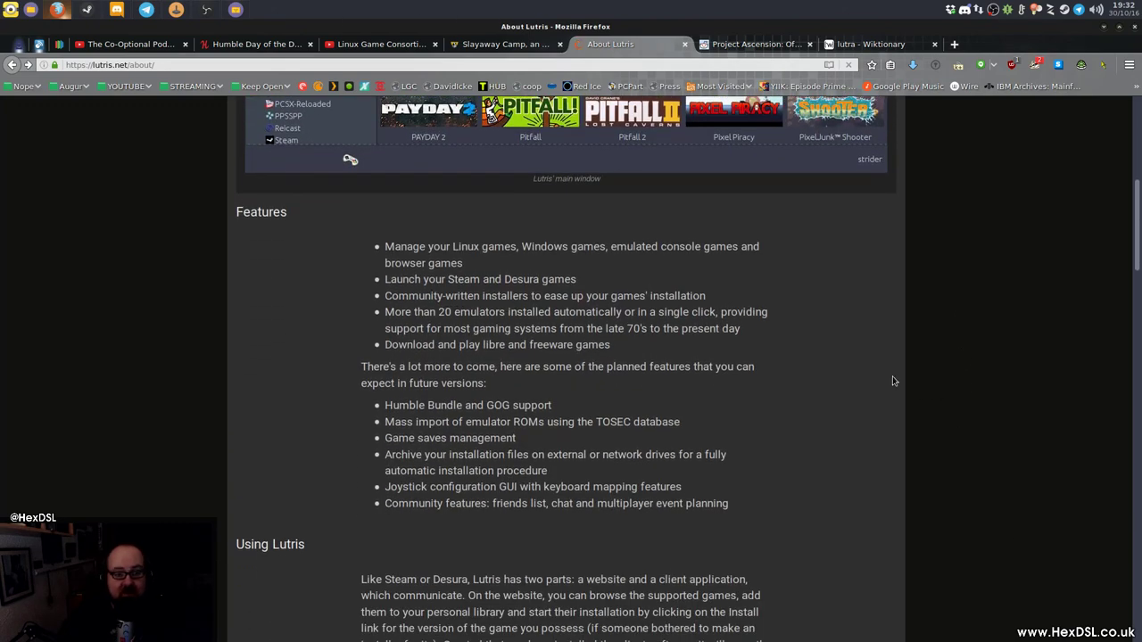
{"action": "scroll", "coordinate": [892, 383], "scroll_direction": "down", "scroll_amount": 9}
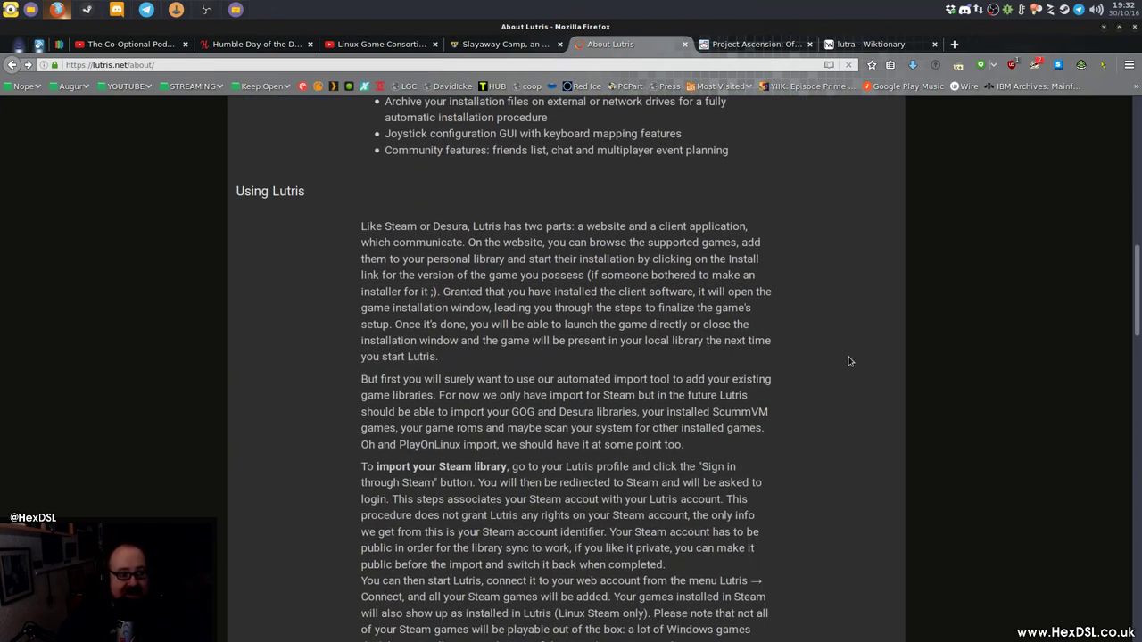
{"action": "scroll", "coordinate": [855, 354], "scroll_direction": "up", "scroll_amount": 9}
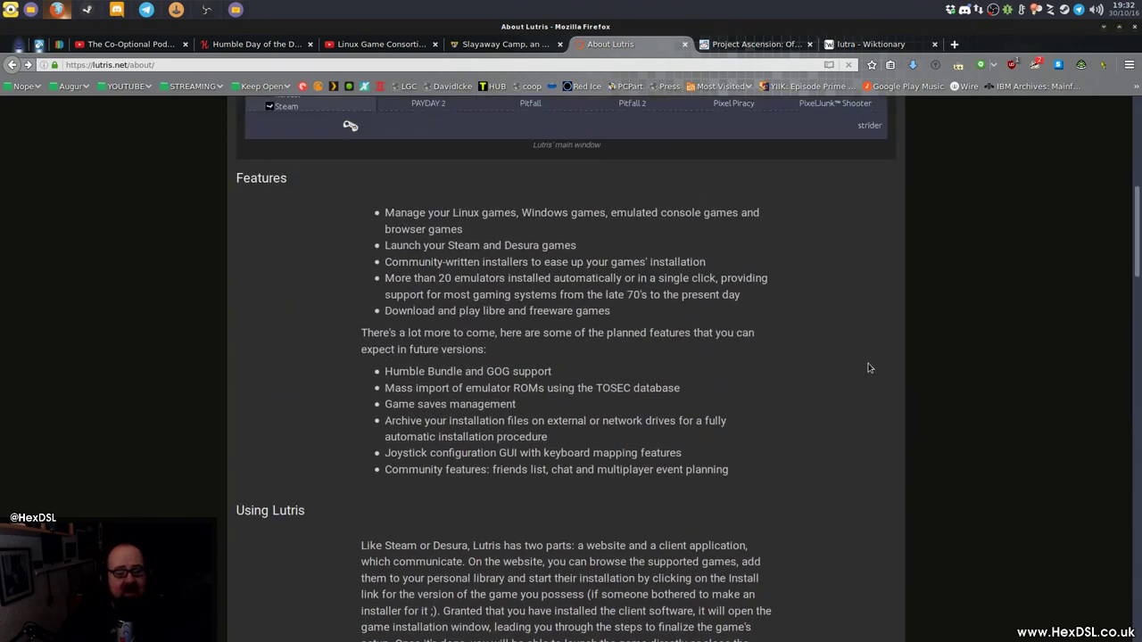
{"action": "scroll", "coordinate": [875, 346], "scroll_direction": "up", "scroll_amount": 6}
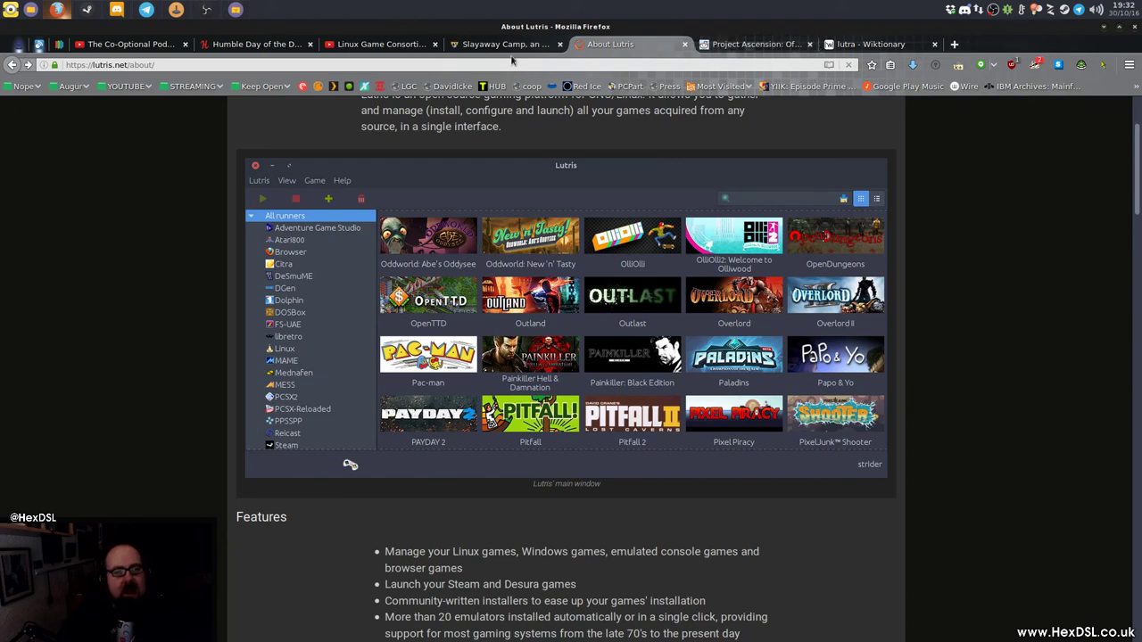
{"action": "scroll", "coordinate": [1044, 535], "scroll_direction": "up", "scroll_amount": 2}
{"action": "scroll", "coordinate": [1035, 572], "scroll_direction": "up", "scroll_amount": 2}
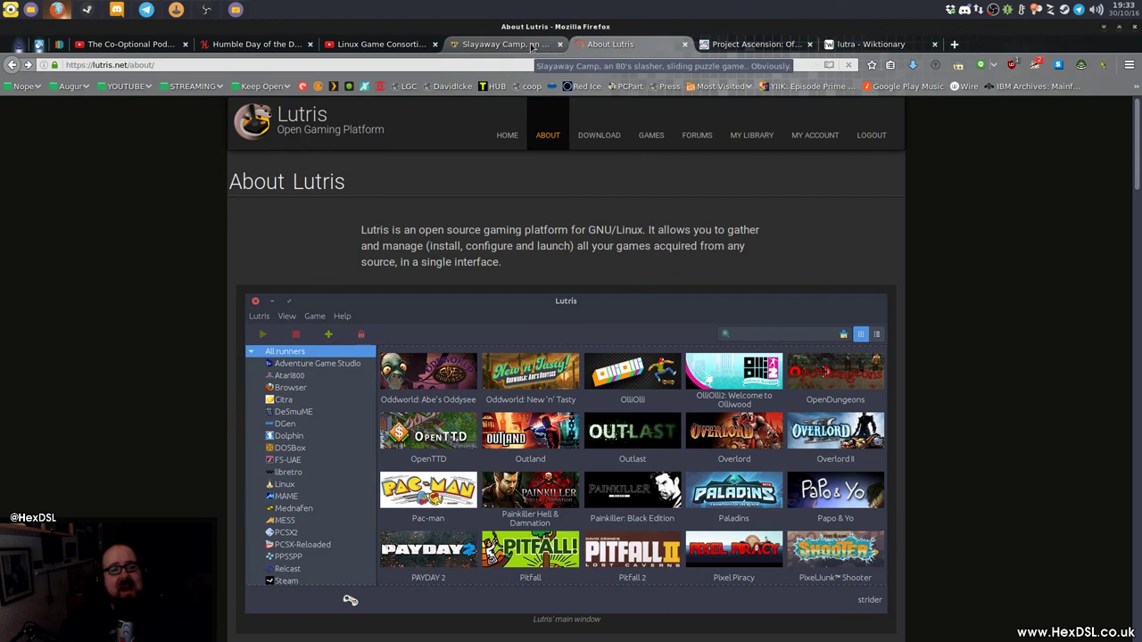
Step: Show the Slayaway Camp review on the Linux Game Consortium site and skim the article from its heading past the embedded video
{"action": "left_click", "coordinate": [533, 47]}
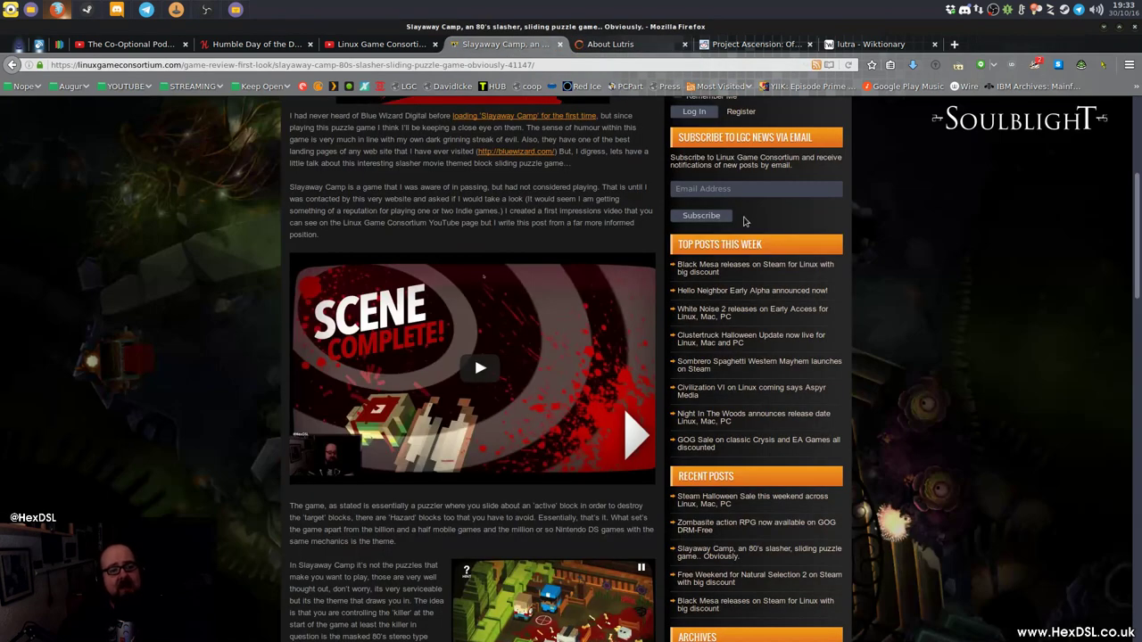
{"action": "scroll", "coordinate": [973, 223], "scroll_direction": "up", "scroll_amount": 6}
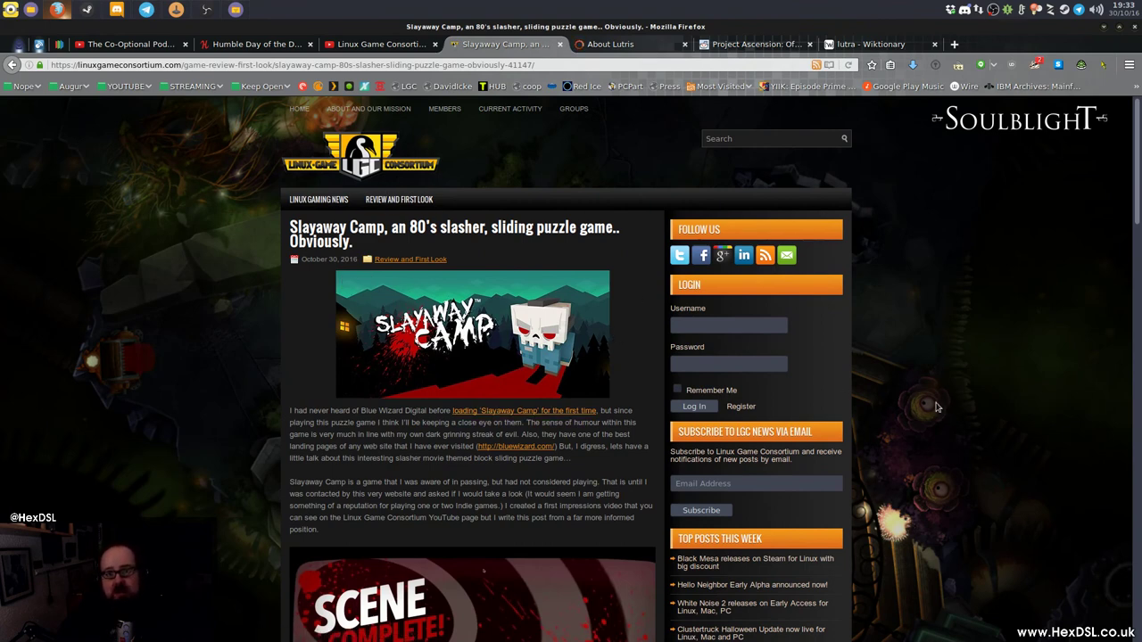
{"action": "scroll", "coordinate": [937, 407], "scroll_direction": "down", "scroll_amount": 5}
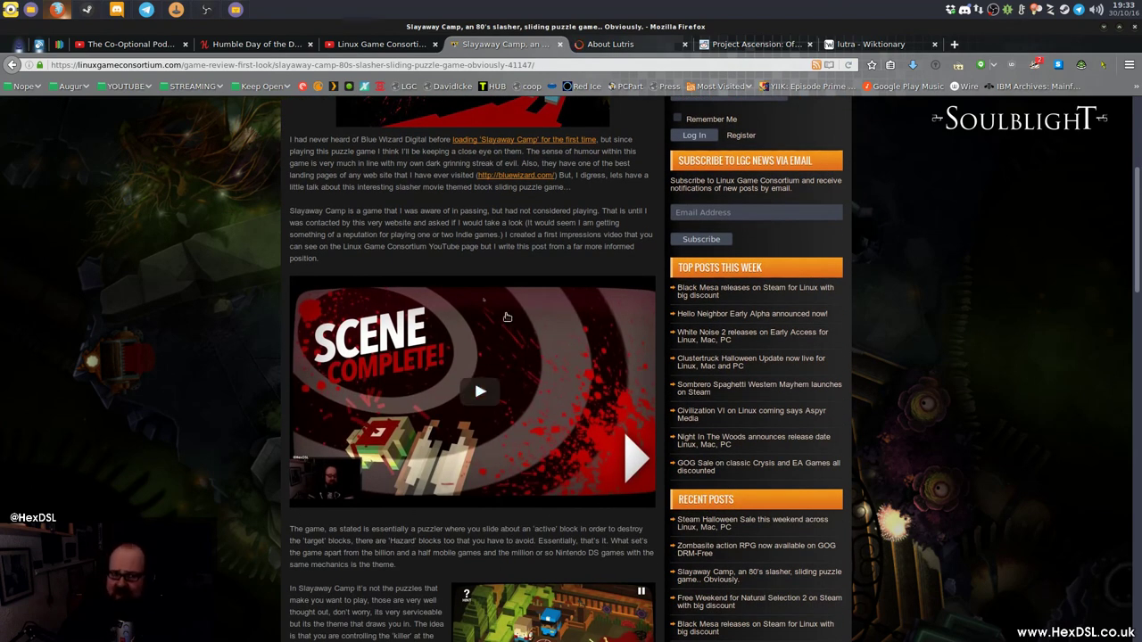
{"action": "scroll", "coordinate": [604, 399], "scroll_direction": "up", "scroll_amount": 5}
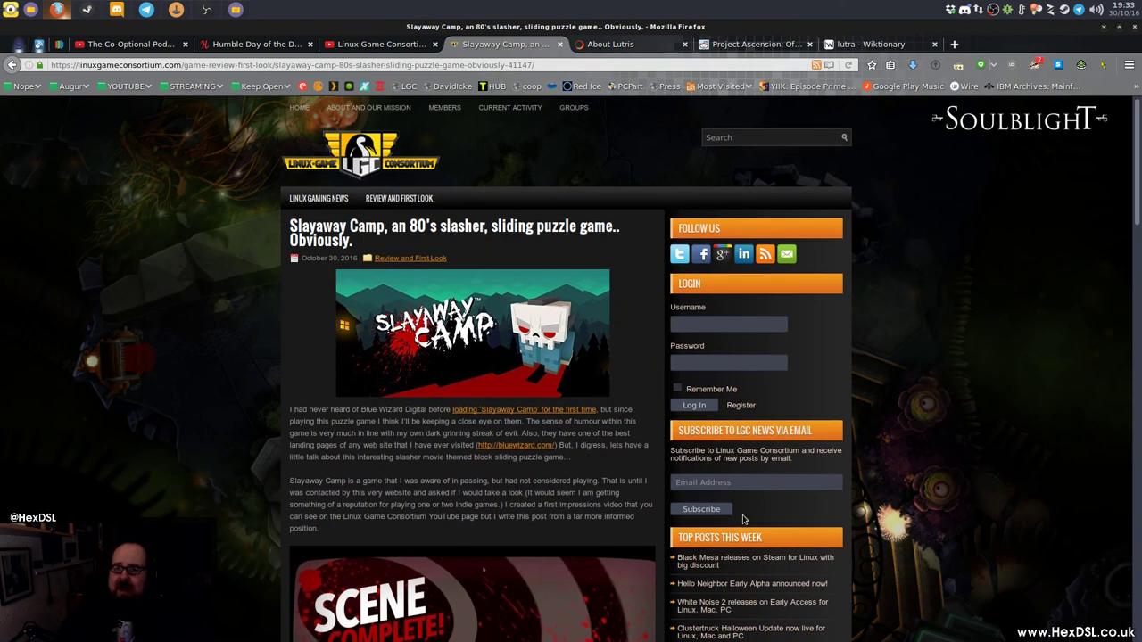
{"action": "scroll", "coordinate": [743, 519], "scroll_direction": "down", "scroll_amount": 2}
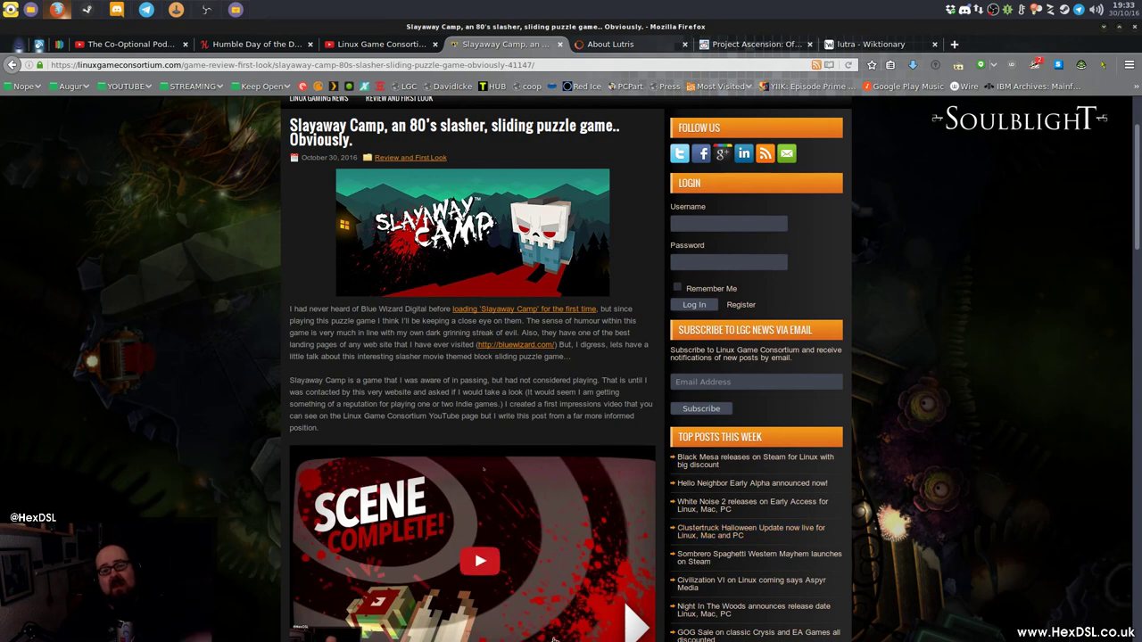
{"action": "scroll", "coordinate": [598, 342], "scroll_direction": "down", "scroll_amount": 5}
{"action": "scroll", "coordinate": [598, 342], "scroll_direction": "up", "scroll_amount": 3}
{"action": "scroll", "coordinate": [598, 341], "scroll_direction": "up", "scroll_amount": 3}
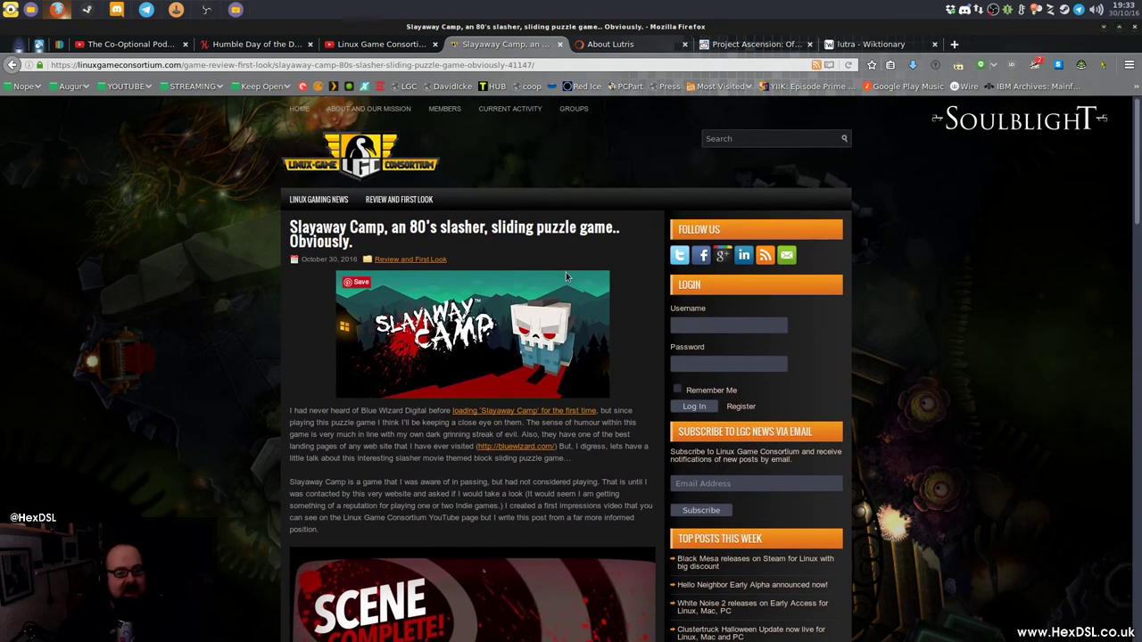